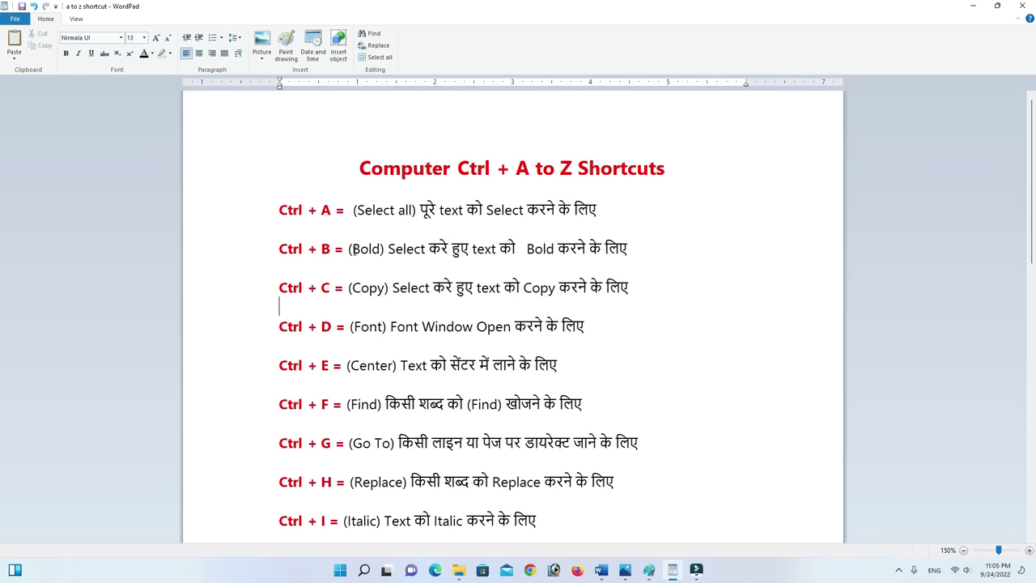
Scroll the WordPad Ctrl A-to-Z shortcut list down and back up to the top.
scroll(312, 356, down, 3)
scroll(319, 380, down, 3)
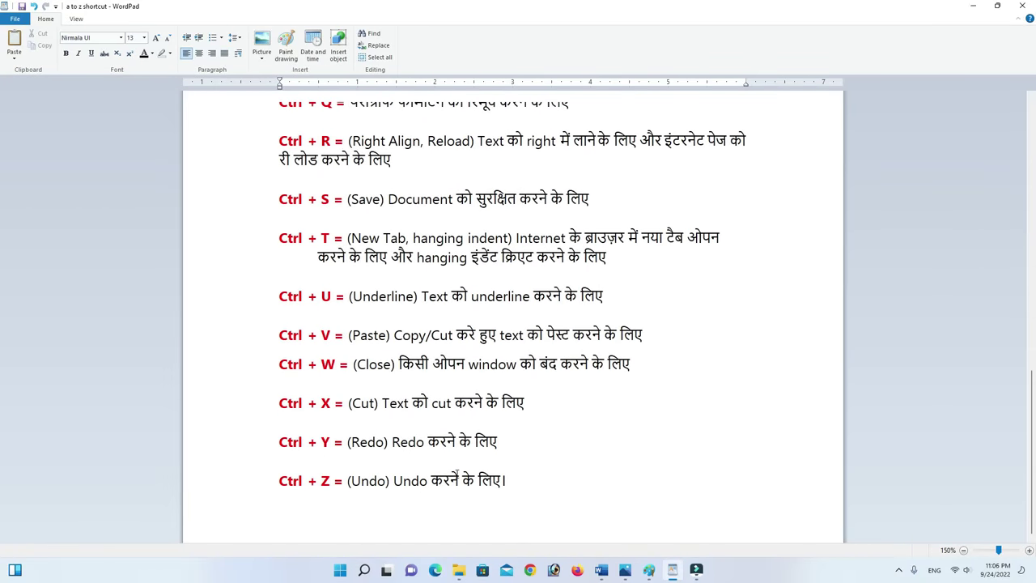
scroll(509, 449, up, 1)
scroll(510, 449, up, 2)
scroll(510, 449, up, 2)
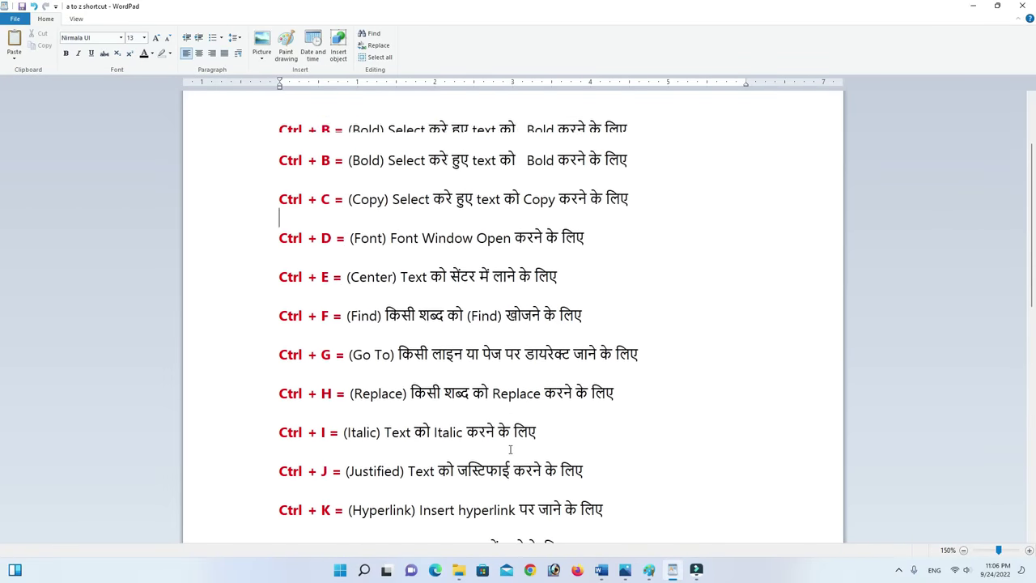
scroll(510, 449, up, 2)
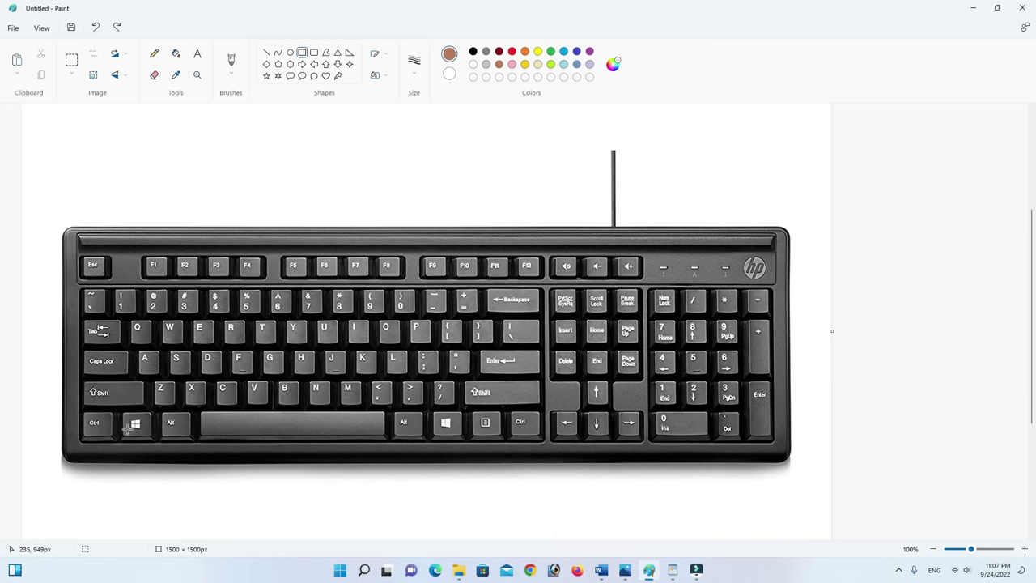
Draw brown boxes around the left and right Ctrl keys on the keyboard picture.
drag(77, 410, 115, 441)
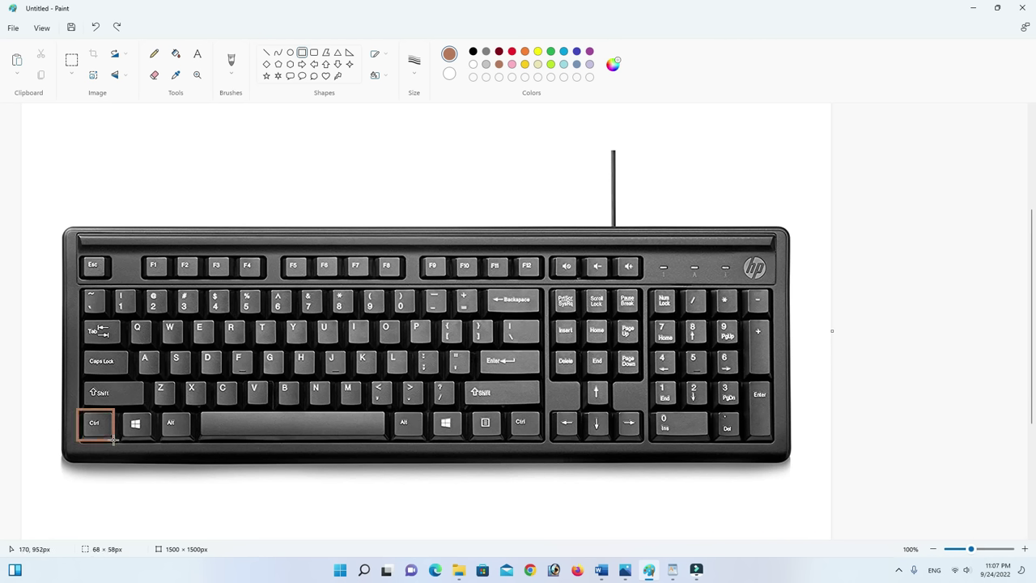
drag(505, 407, 547, 441)
click(531, 463)
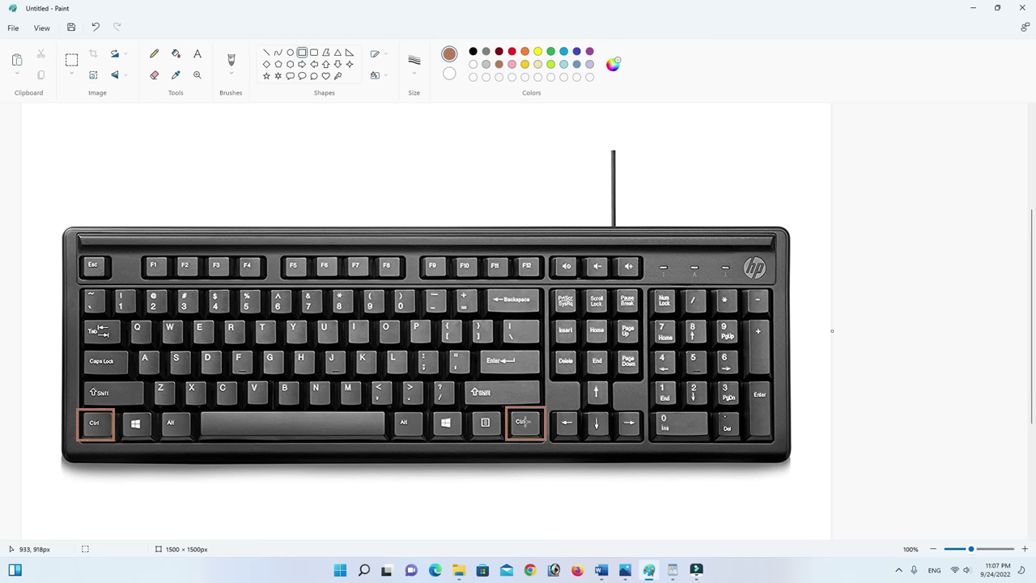
Box the A and M keys, undo a stray box on the += key, and box the F key.
drag(135, 350, 160, 376)
click(338, 378)
drag(337, 378, 366, 408)
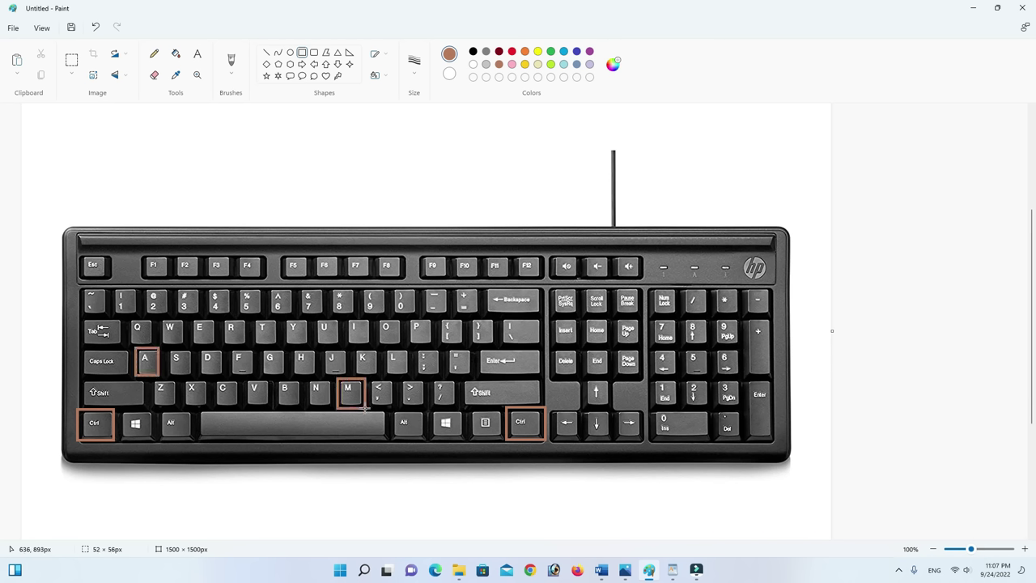
click(381, 484)
drag(450, 287, 477, 312)
key(ctrl+z)
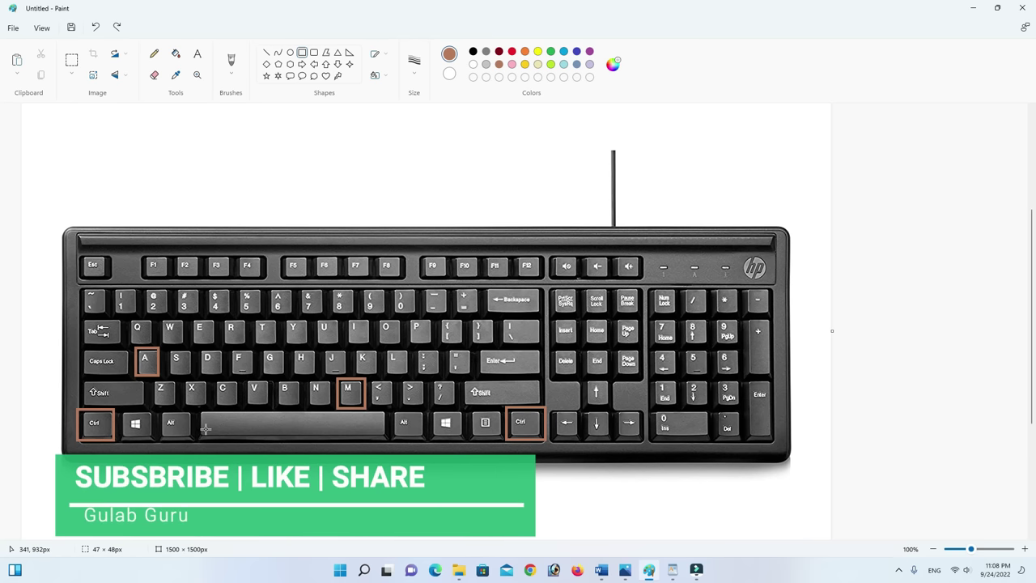
drag(235, 366, 254, 377)
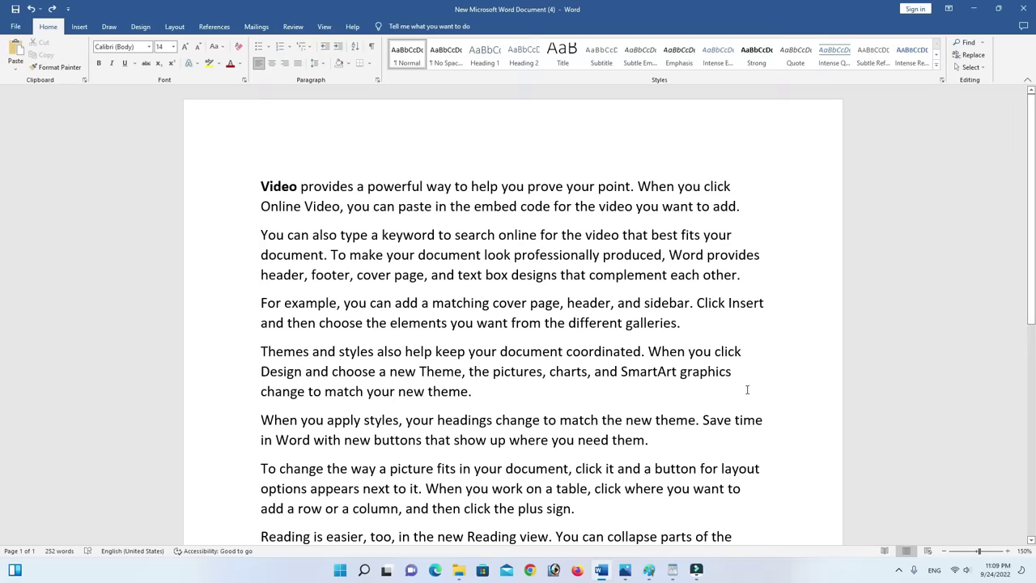
Select all the sample text in the Word document with Ctrl+A.
scroll(745, 389, down, 2)
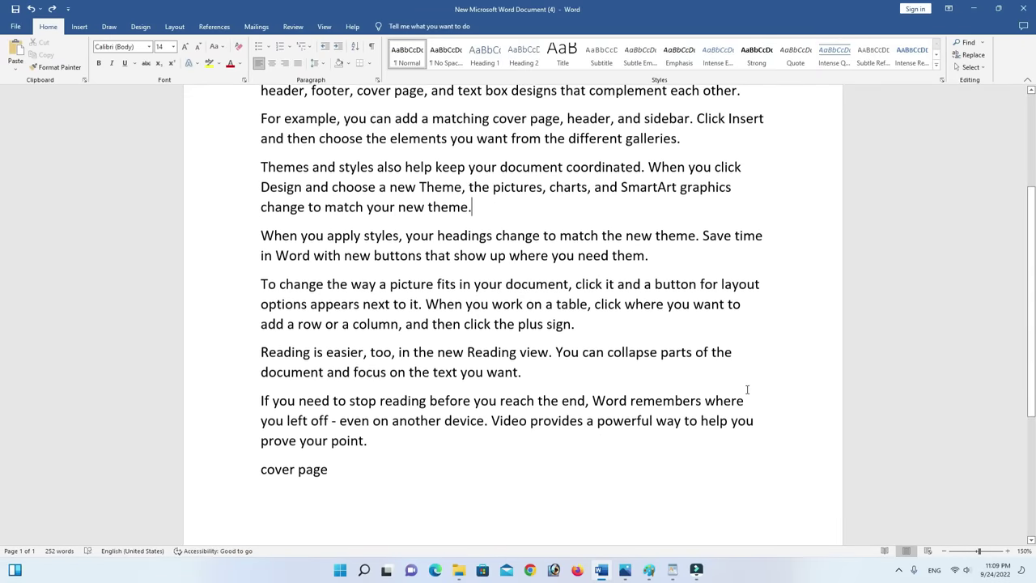
scroll(712, 466, up, 3)
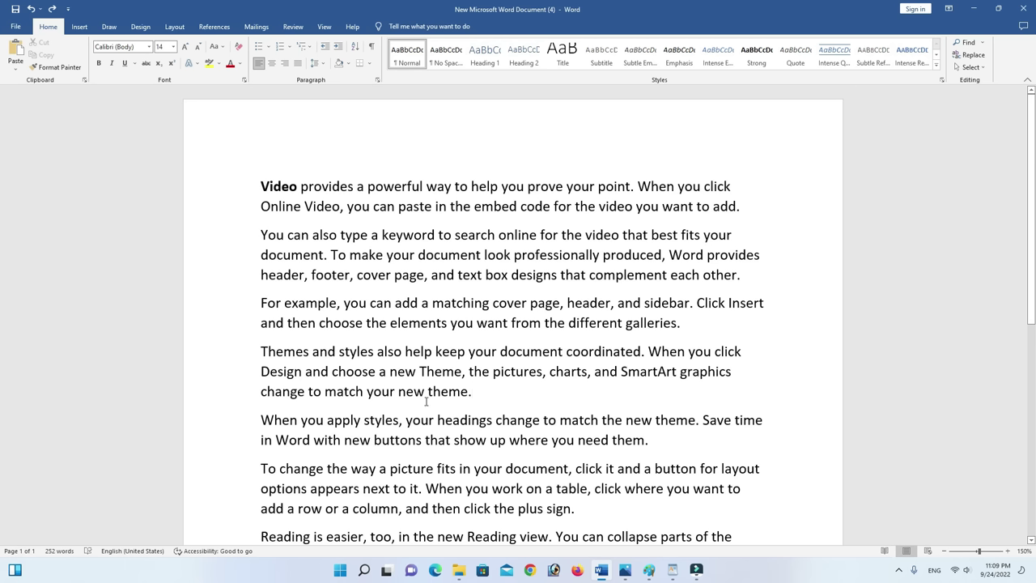
scroll(470, 353, down, 3)
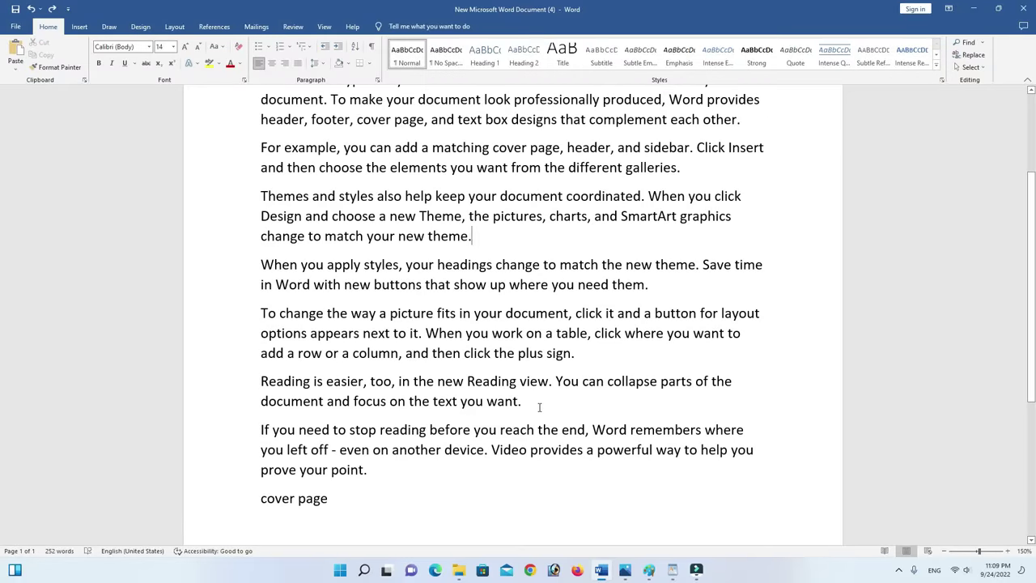
scroll(540, 407, up, 3)
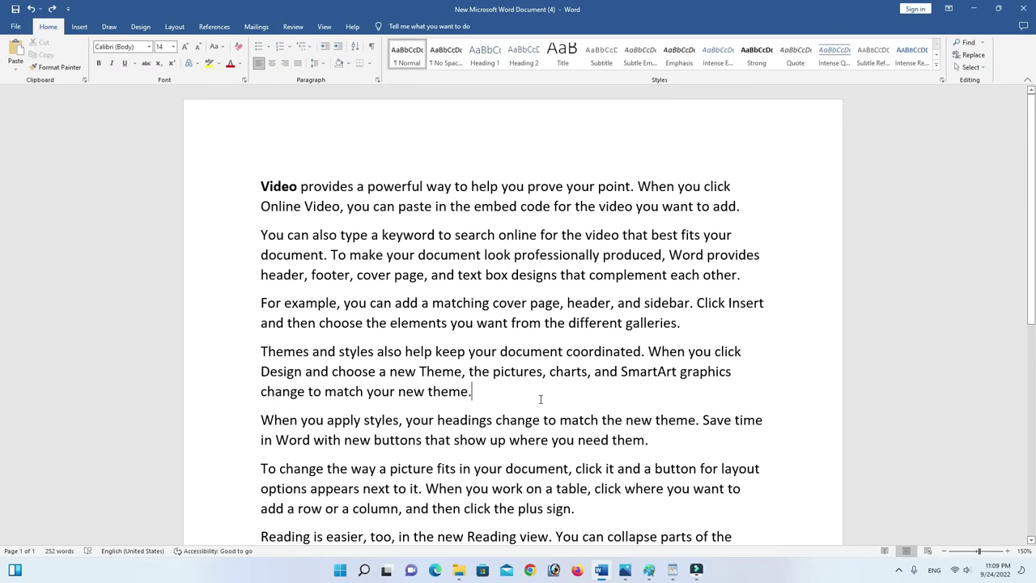
key(ctrl+a)
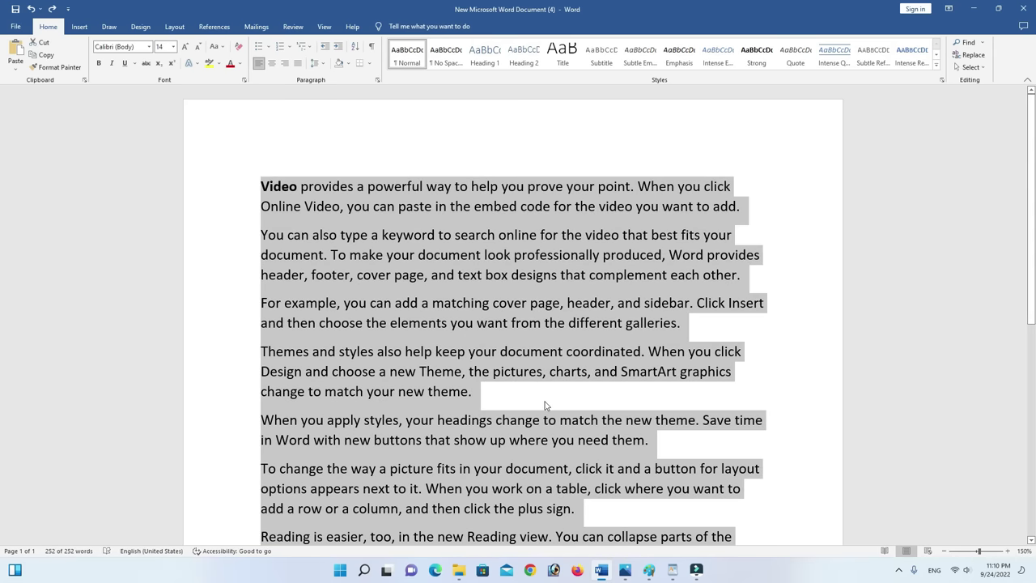
scroll(545, 405, down, 3)
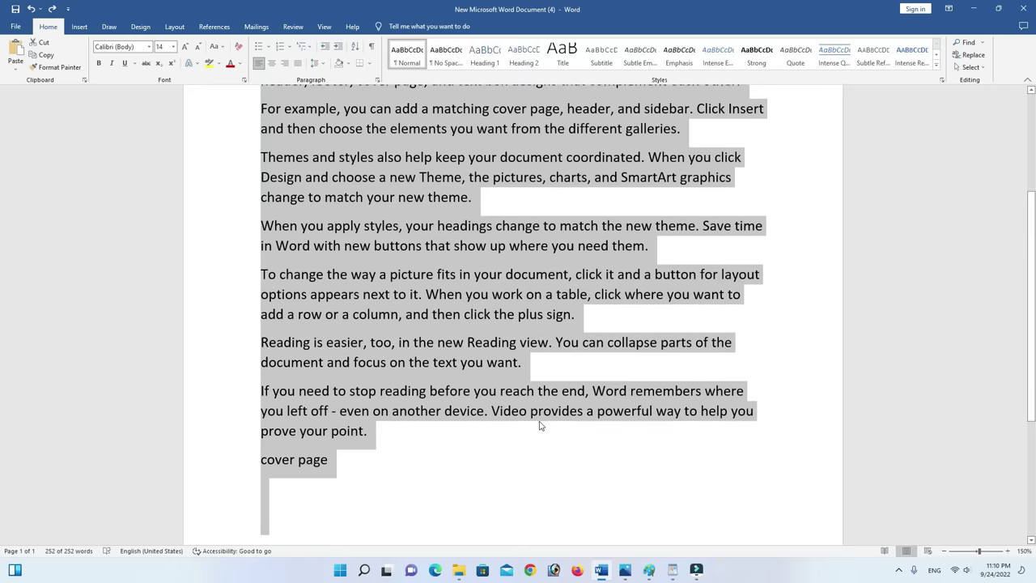
scroll(594, 390, up, 3)
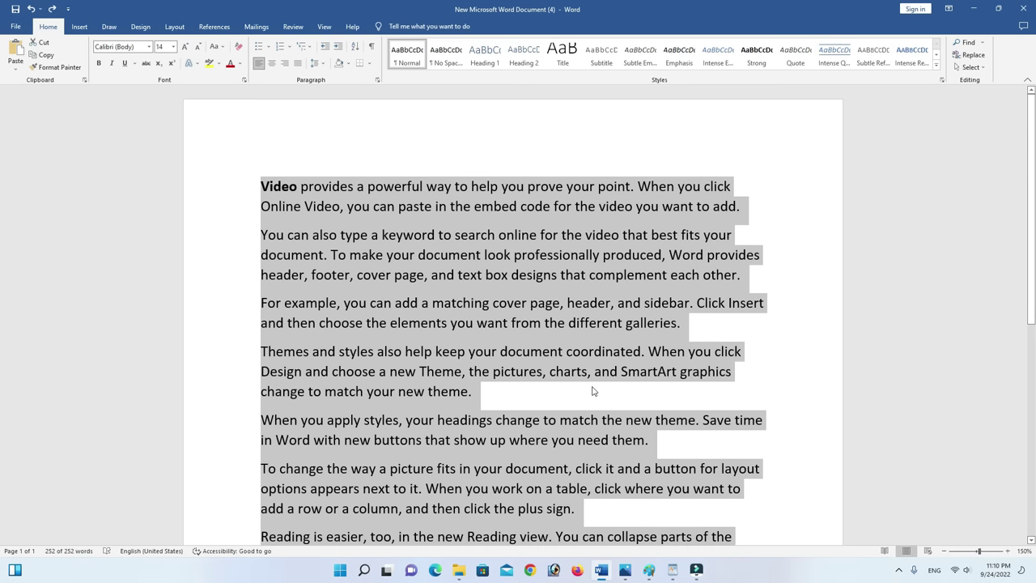
Clear the selection after 'theme.', look over the document, and return to WordPad.
click(591, 396)
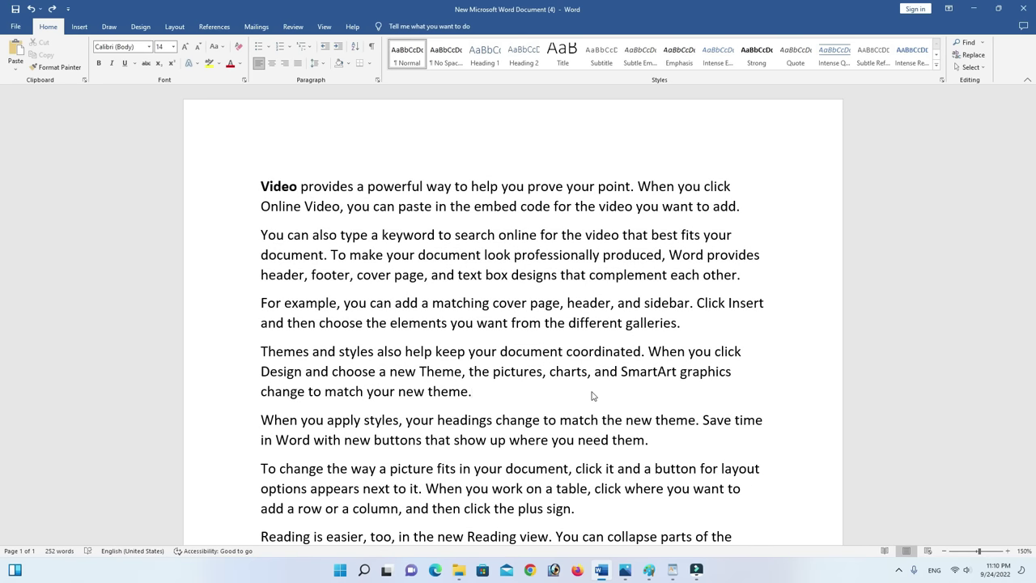
scroll(592, 396, down, 3)
scroll(592, 392, down, 1)
scroll(592, 392, down, 2)
scroll(591, 391, up, 3)
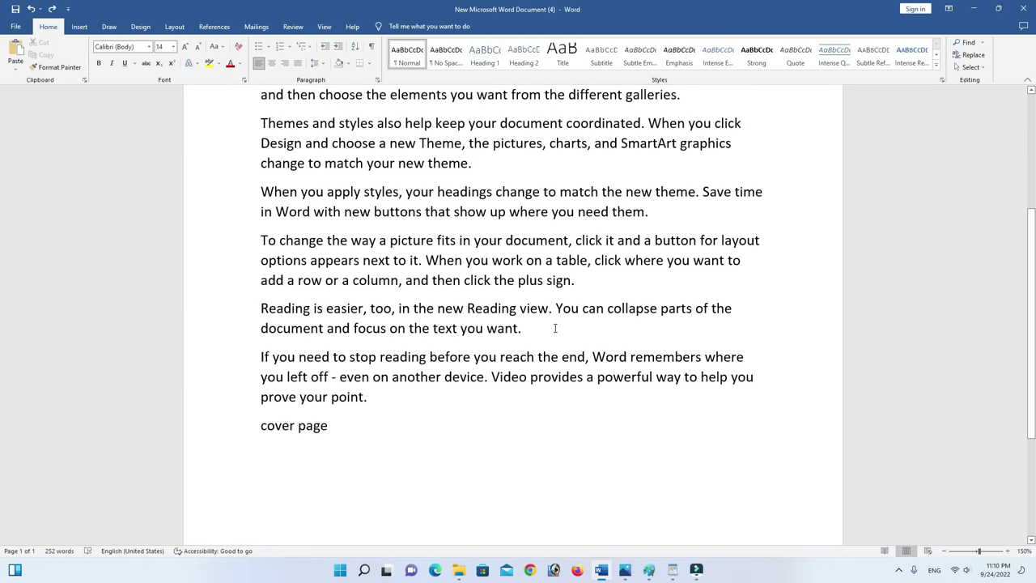
scroll(555, 327, down, 2)
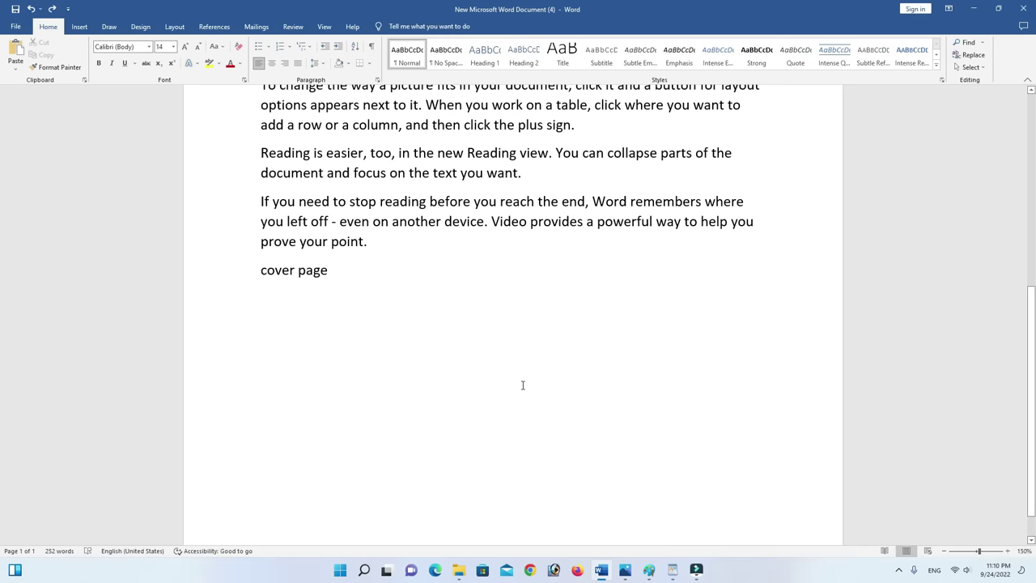
scroll(763, 386, up, 2)
scroll(786, 340, up, 2)
scroll(669, 156, up, 1)
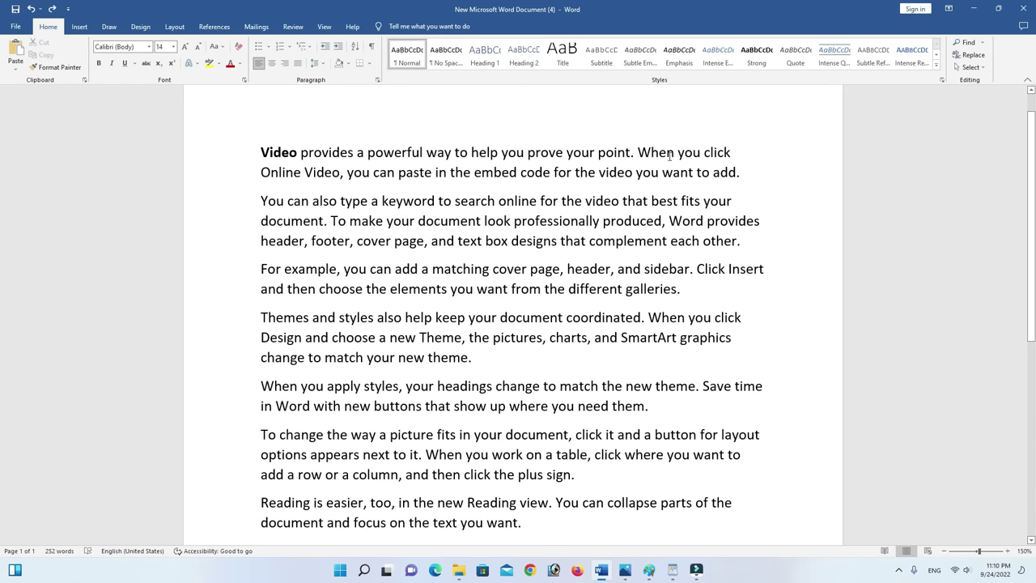
scroll(809, 380, down, 2)
scroll(814, 413, down, 2)
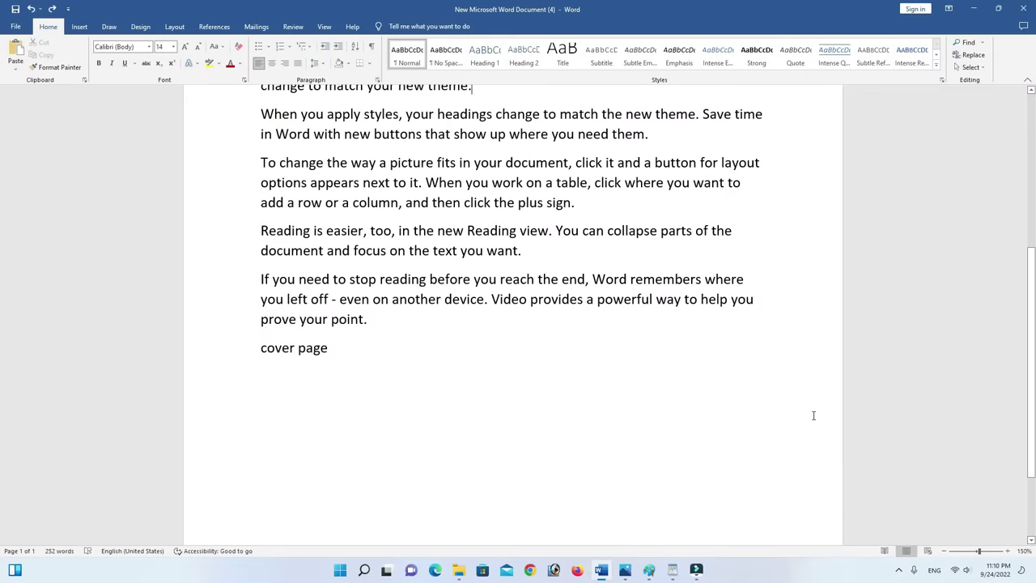
key(alt+Tab)
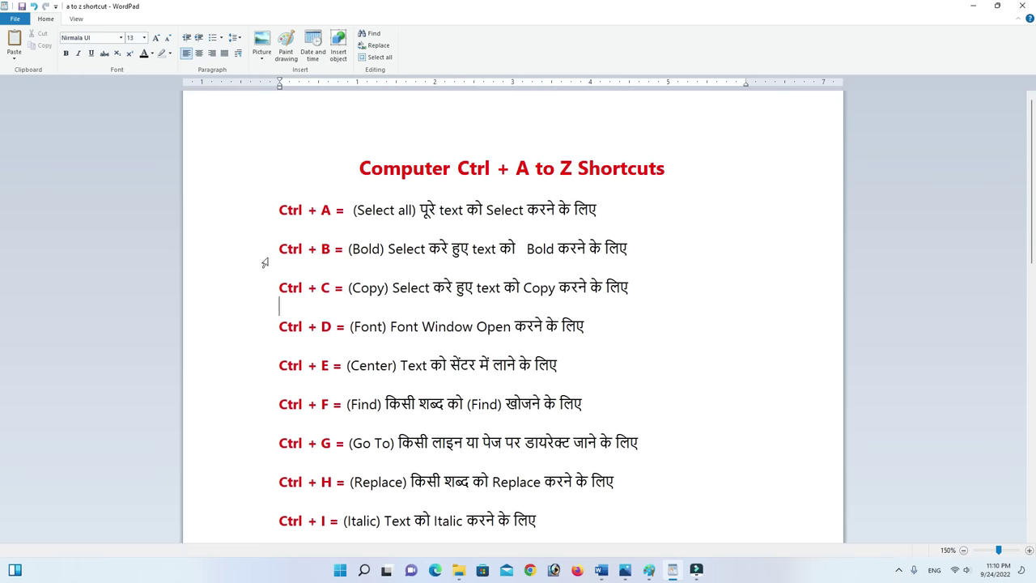
Highlight the Ctrl + B bold line in WordPad, then deselect it.
click(272, 255)
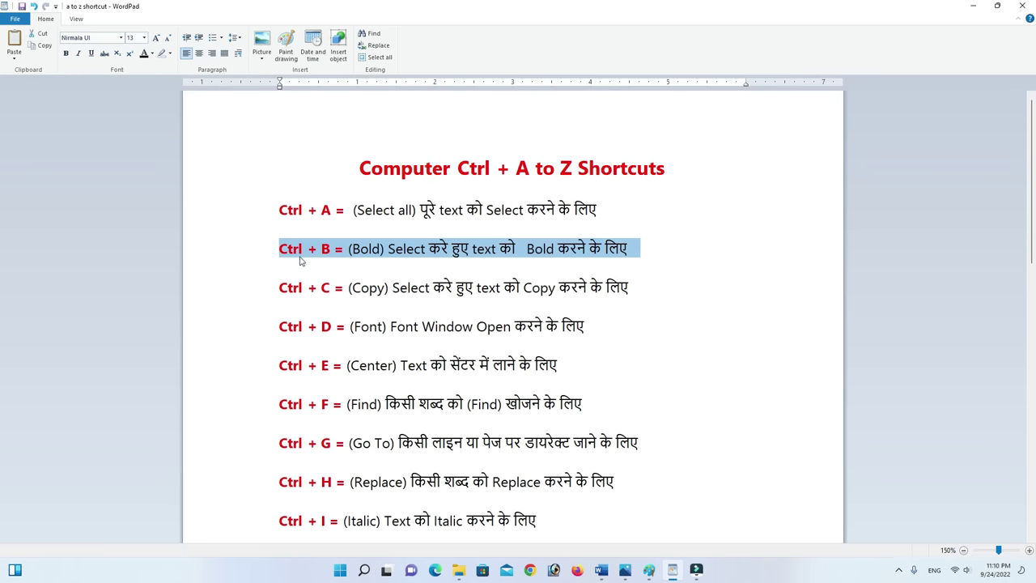
click(335, 263)
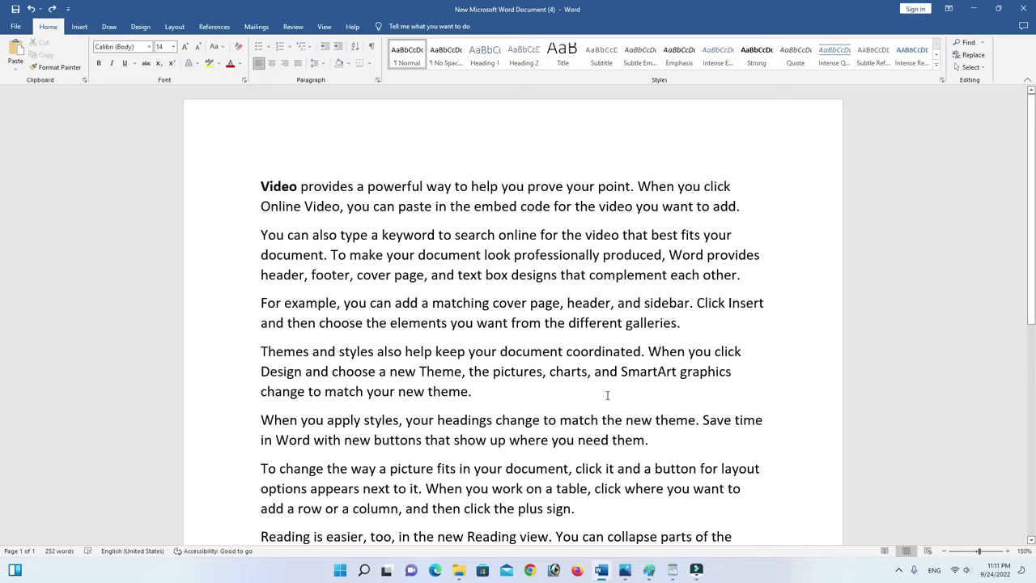
scroll(607, 396, down, 5)
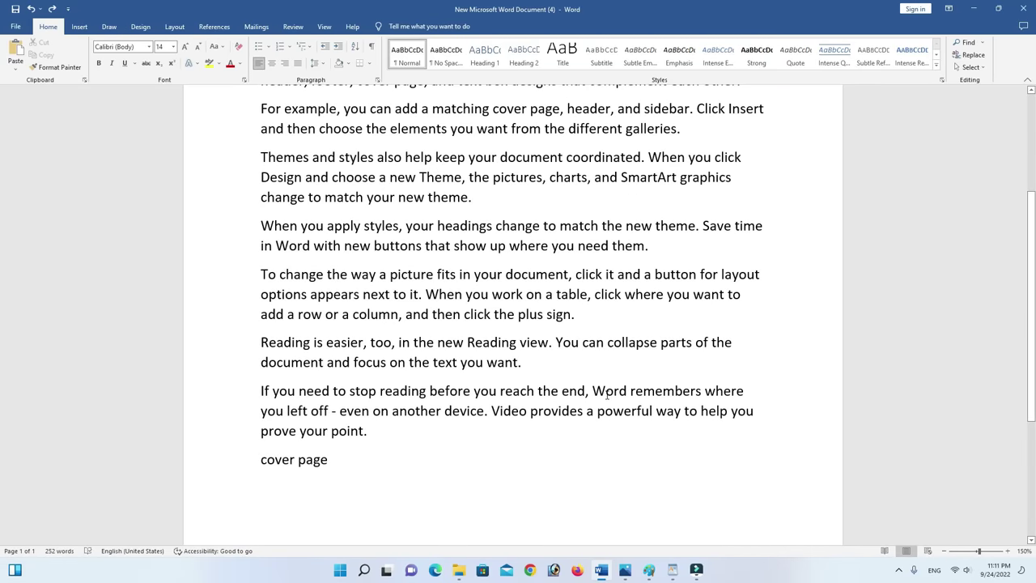
Select all the sample text and toggle bold with Ctrl+B, then deselect.
scroll(629, 390, up, 4)
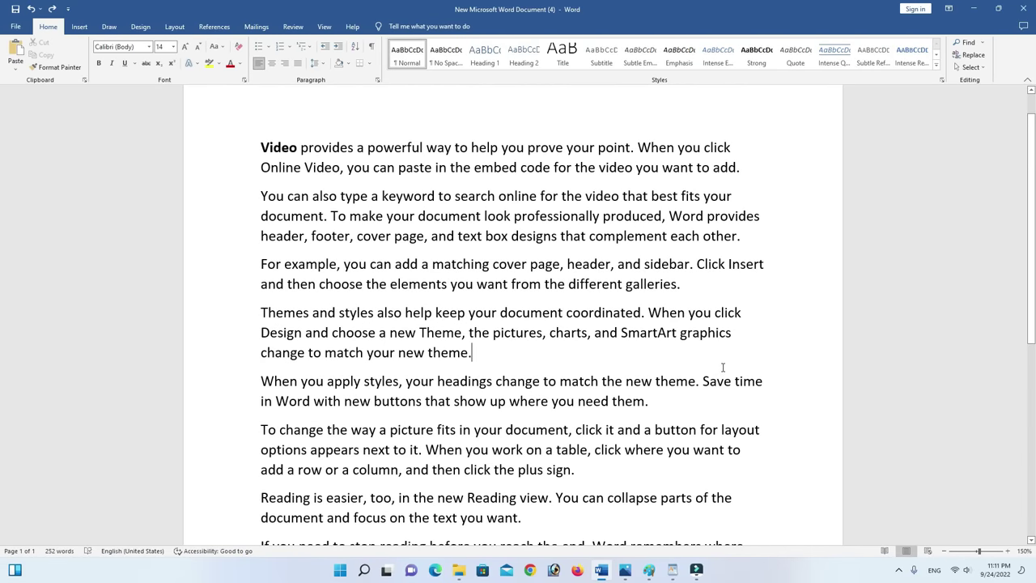
key(ctrl+a)
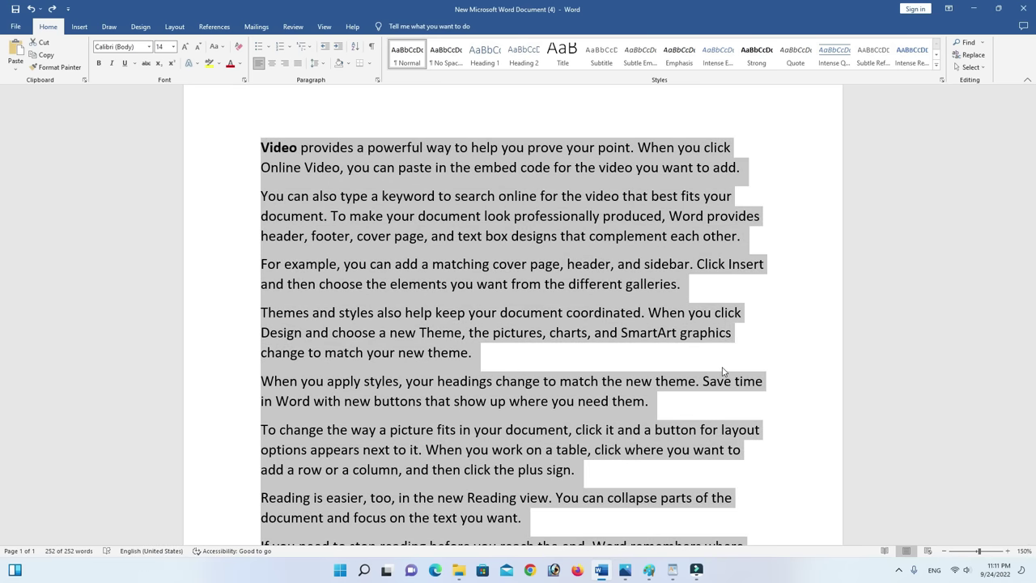
key(ctrl+b)
key(ctrl+b)
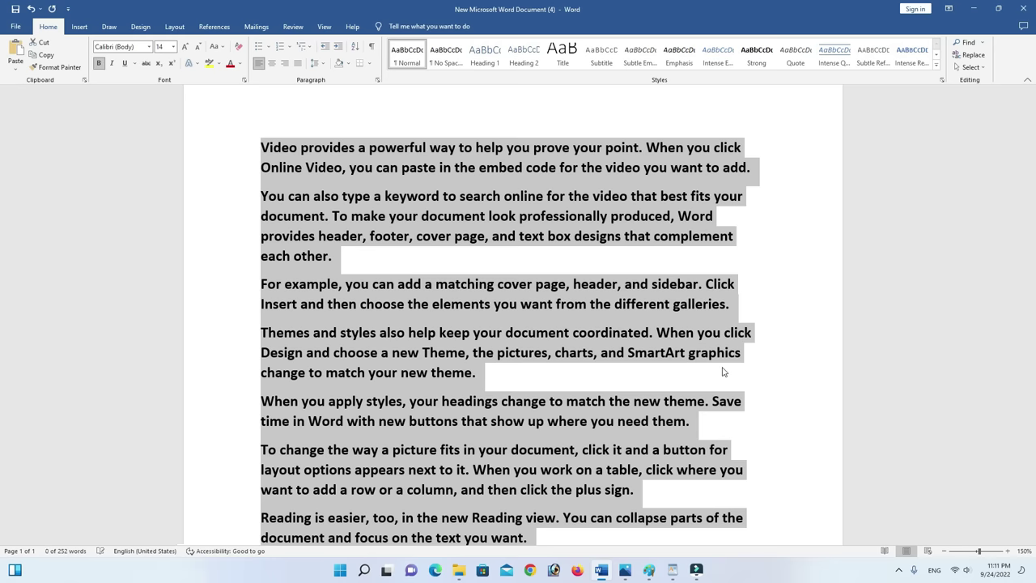
key(ctrl+b)
key(ctrl+b)
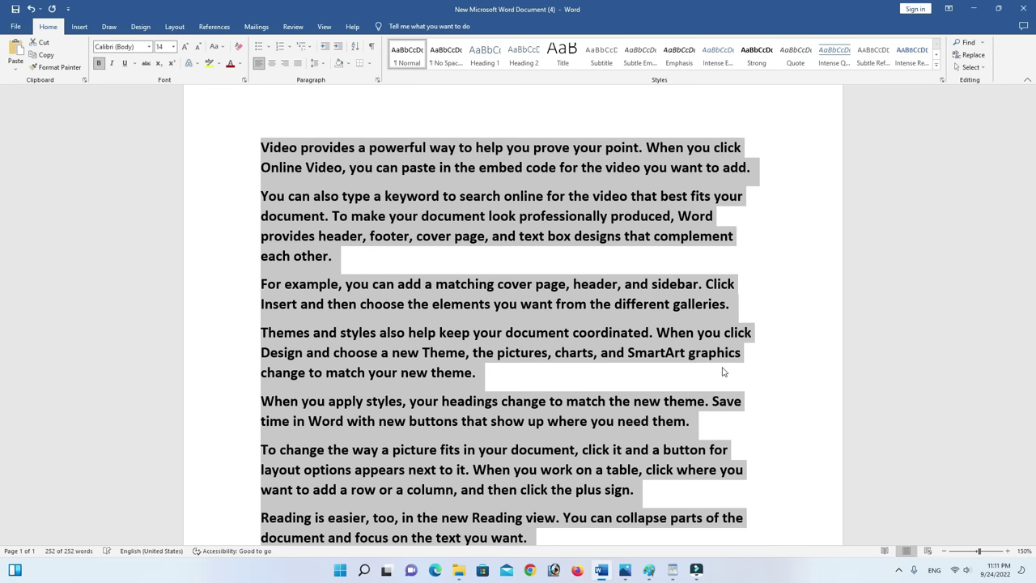
key(ctrl+b)
key(ctrl+b)
key(ctrl+b)
key(ctrl+b)
click(723, 372)
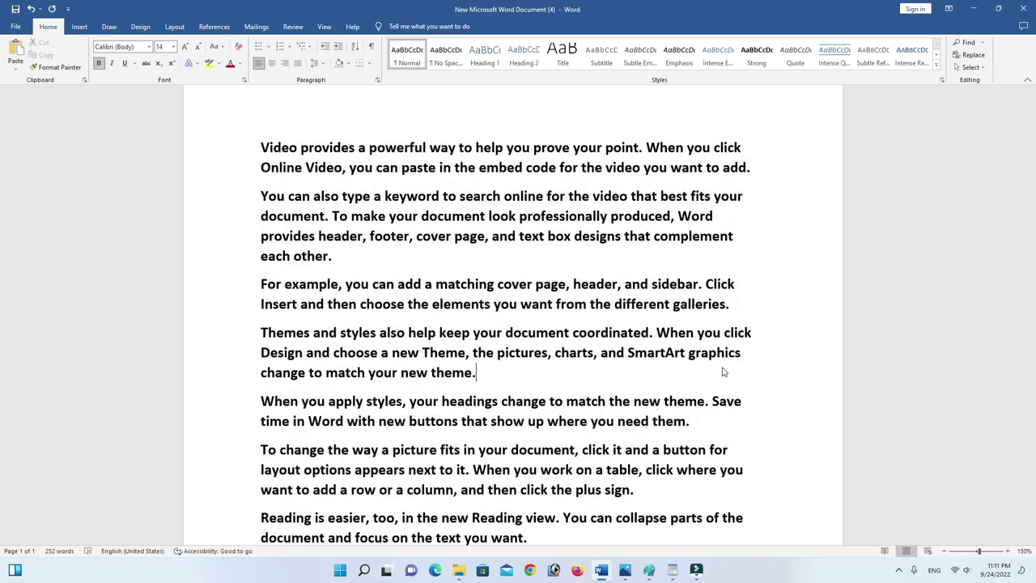
Reselect all the text, remove its bold, and switch to the WordPad shortcut list.
key(ctrl+a)
key(ctrl+b)
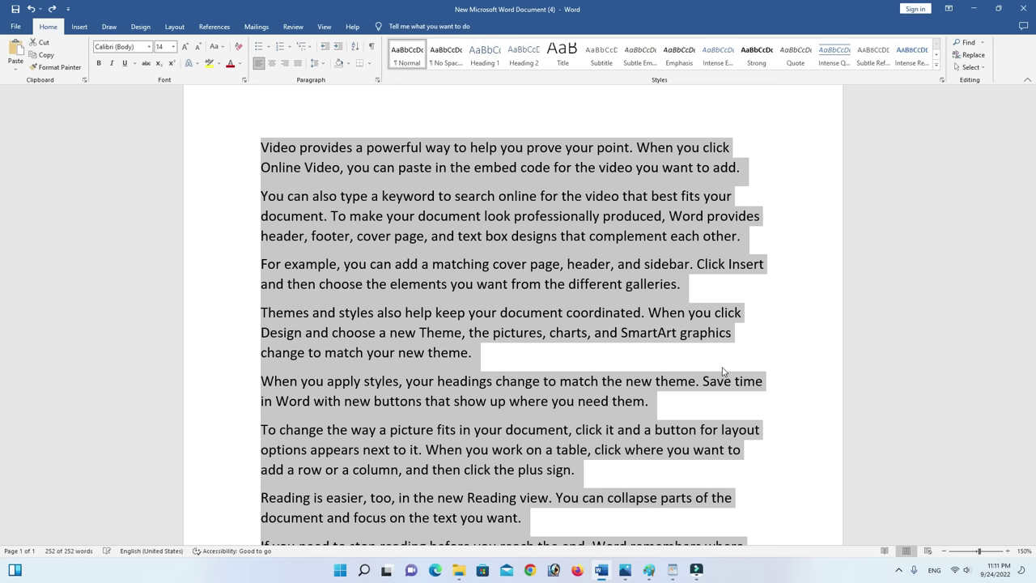
click(674, 568)
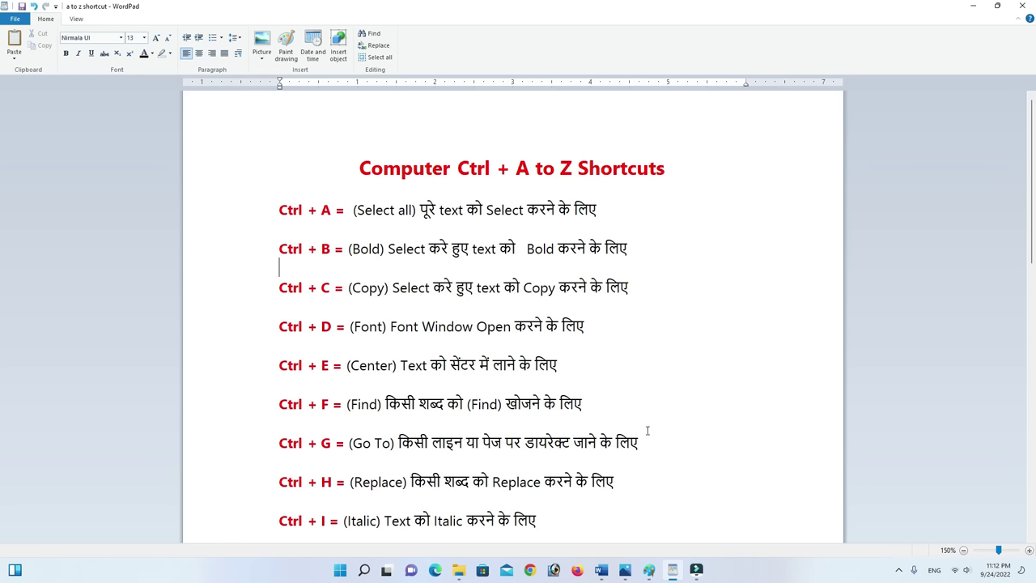
Back in Word, select all the document text with Ctrl+A, then deselect it.
key(alt+Tab)
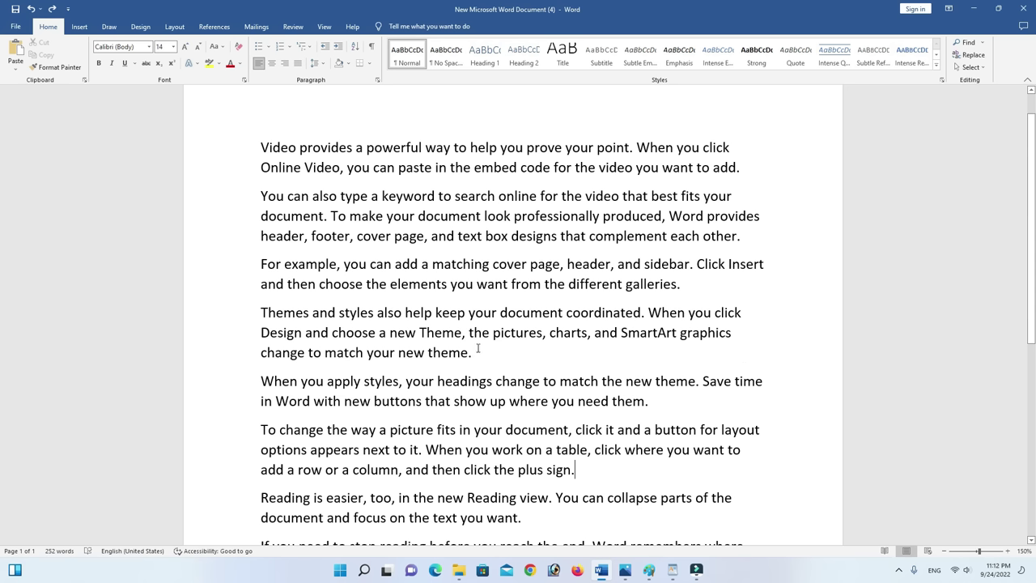
key(ctrl+a)
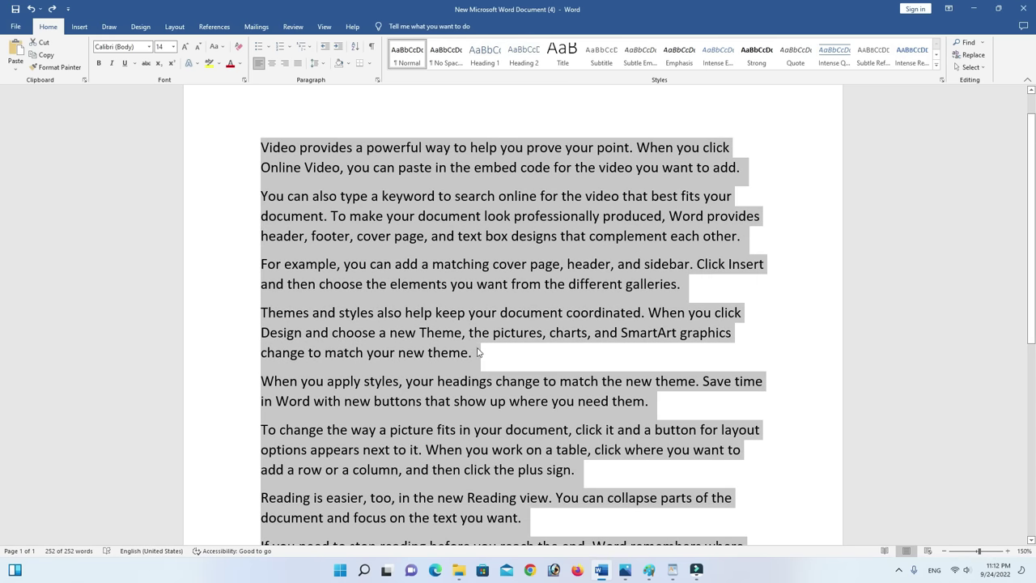
click(742, 454)
Place the insertion point on the empty line below 'cover page'.
scroll(742, 455, down, 3)
scroll(742, 455, down, 3)
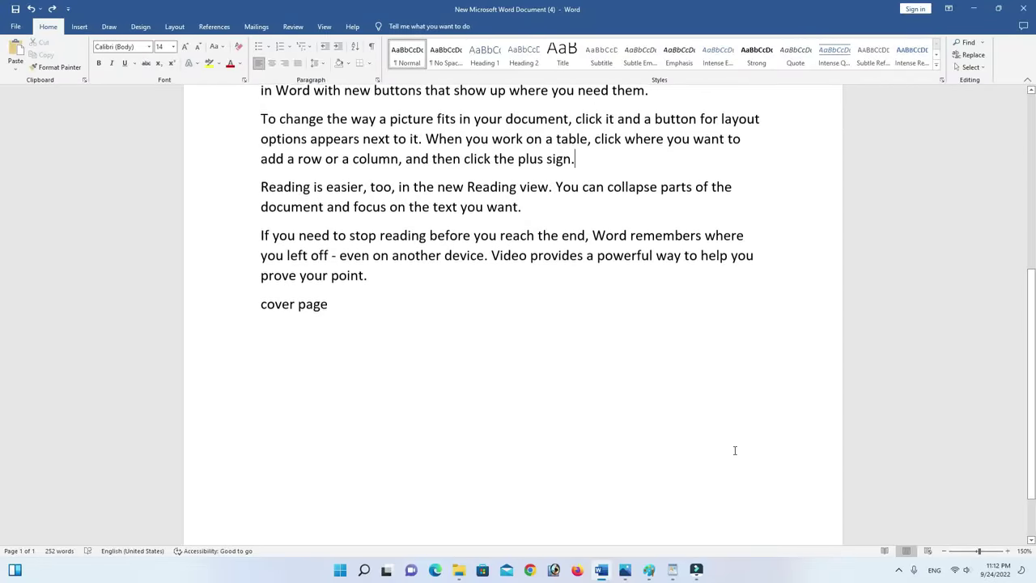
scroll(614, 264, up, 5)
scroll(613, 263, up, 5)
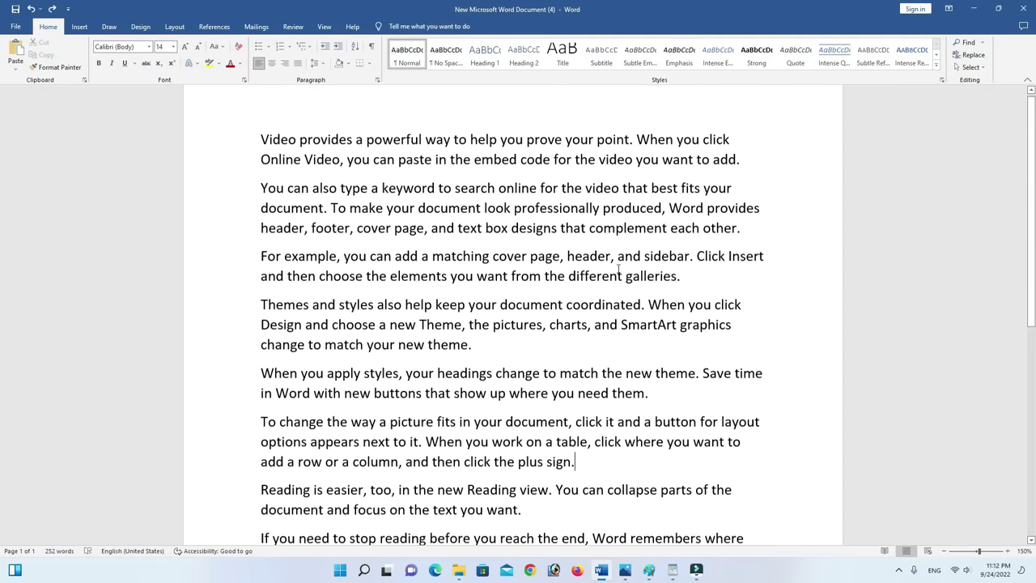
scroll(607, 286, down, 5)
scroll(402, 314, down, 3)
scroll(405, 307, up, 3)
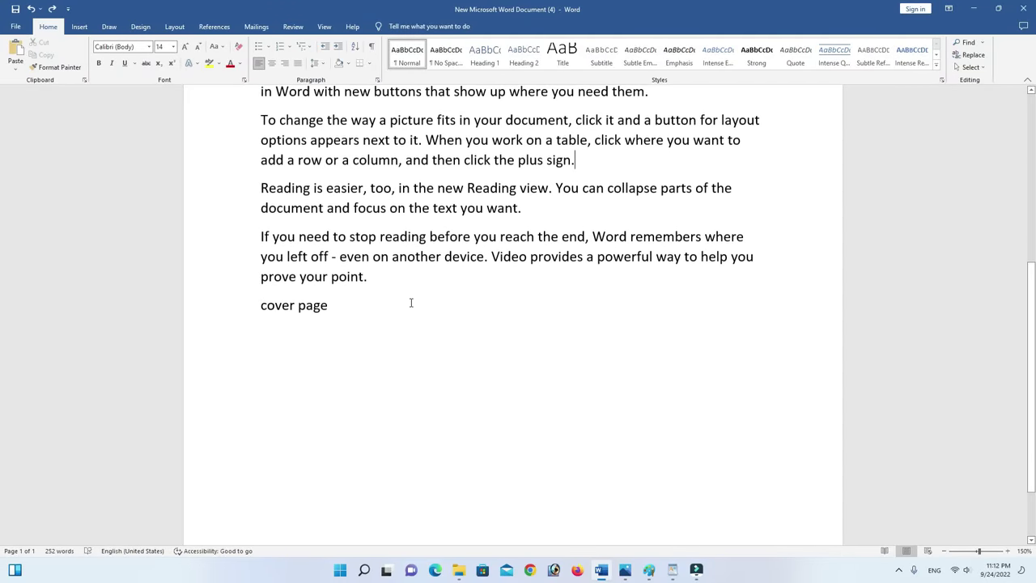
scroll(393, 421, down, 2)
scroll(391, 424, down, 1)
click(261, 361)
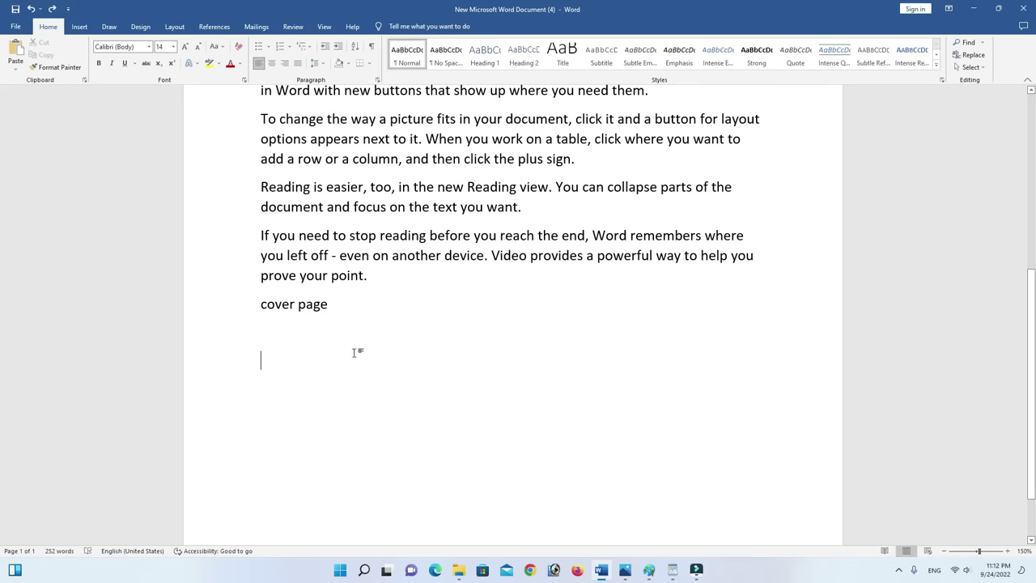
Paste the copied sample text with Ctrl+V and scroll through the document to check it.
key(ctrl+v)
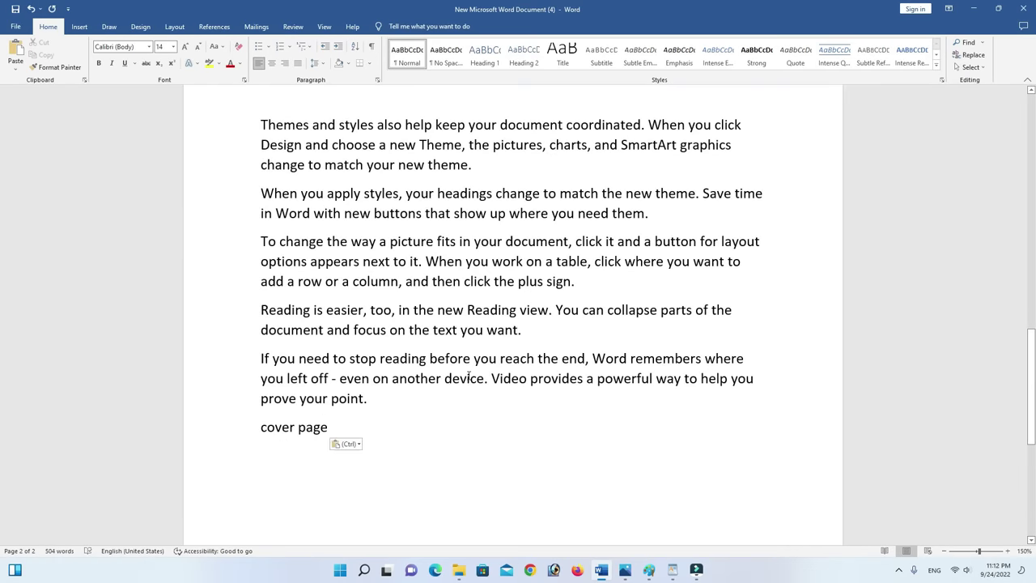
scroll(381, 357, up, 4)
scroll(462, 370, up, 3)
scroll(322, 373, up, 4)
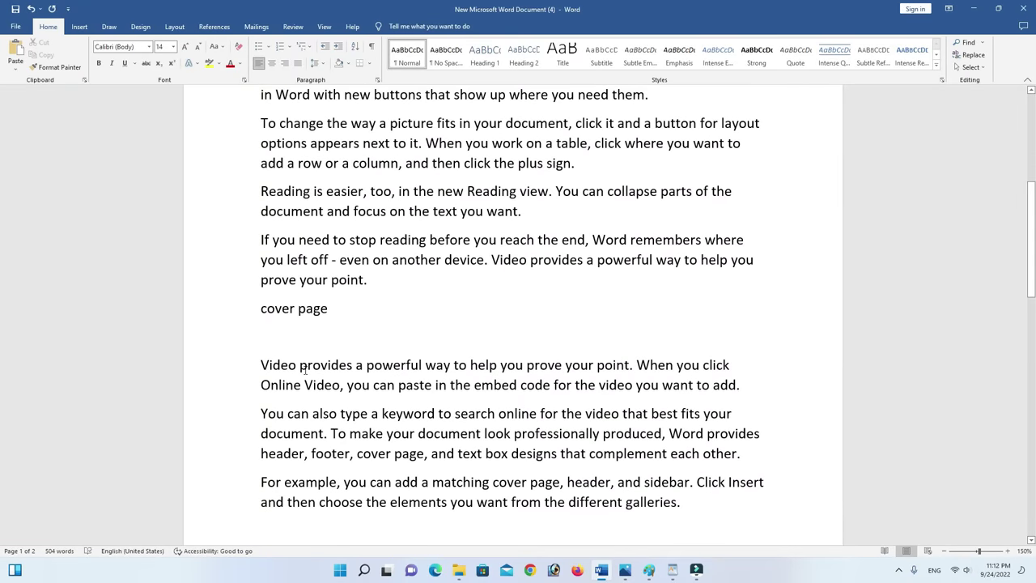
scroll(452, 366, up, 4)
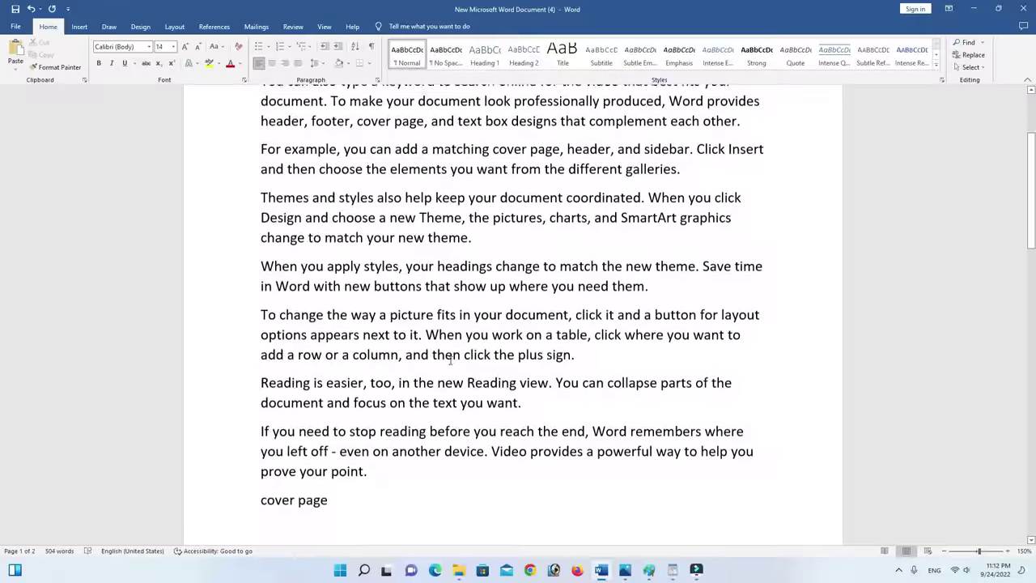
scroll(453, 357, up, 3)
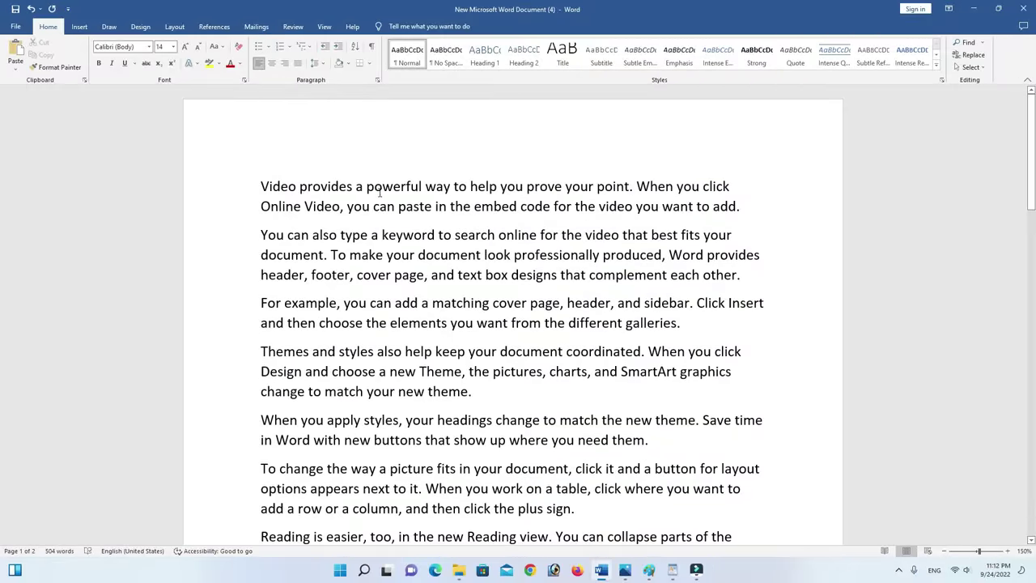
scroll(475, 287, down, 2)
scroll(508, 302, down, 4)
scroll(503, 374, down, 4)
scroll(503, 374, down, 2)
scroll(394, 331, down, 3)
scroll(430, 446, down, 3)
scroll(448, 438, up, 1)
scroll(486, 372, up, 7)
scroll(530, 304, up, 8)
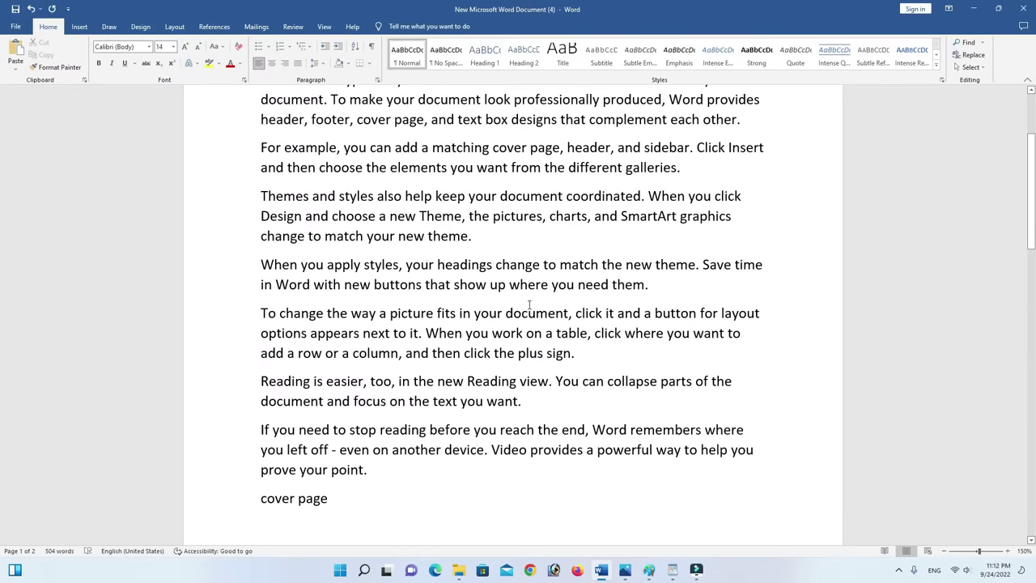
scroll(527, 421, down, 4)
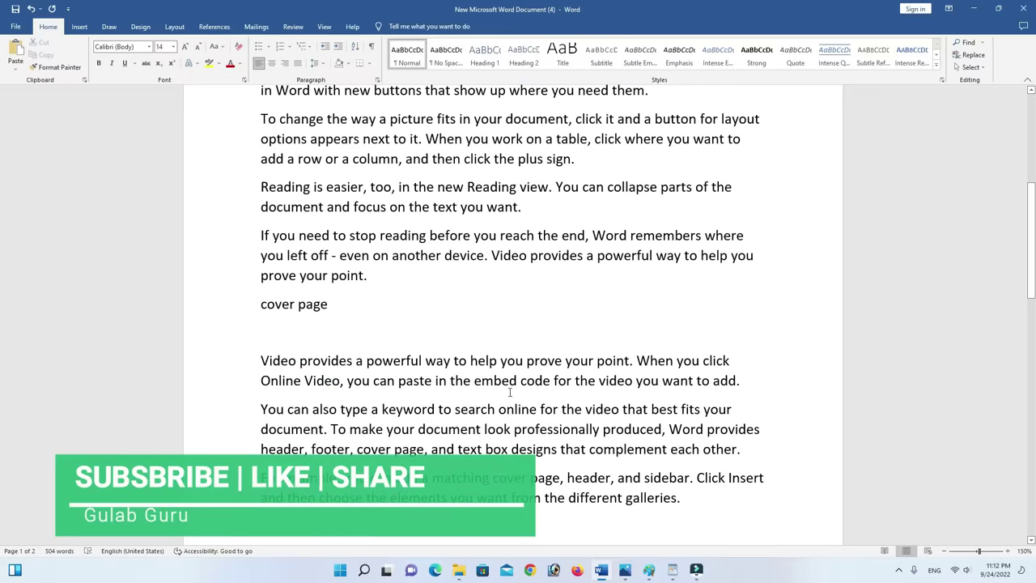
scroll(579, 316, up, 2)
scroll(583, 332, up, 2)
scroll(589, 348, up, 3)
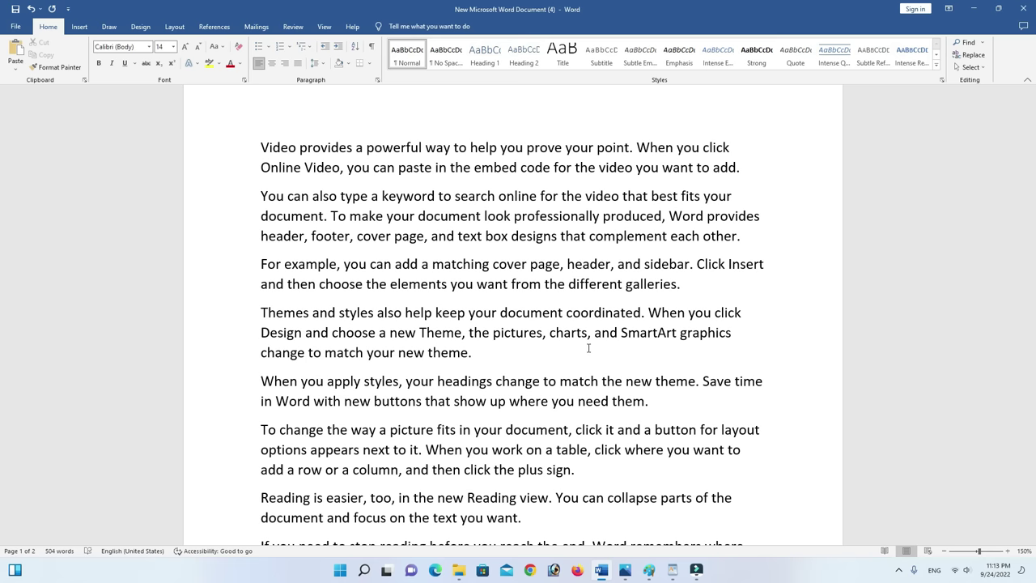
scroll(588, 348, down, 1)
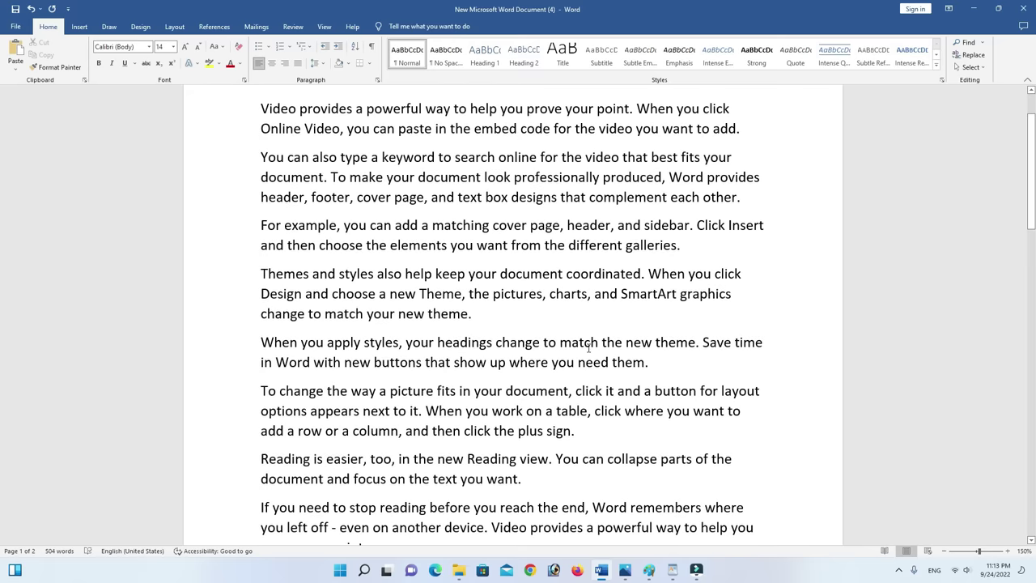
scroll(589, 348, down, 2)
scroll(579, 389, up, 1)
scroll(573, 419, down, 3)
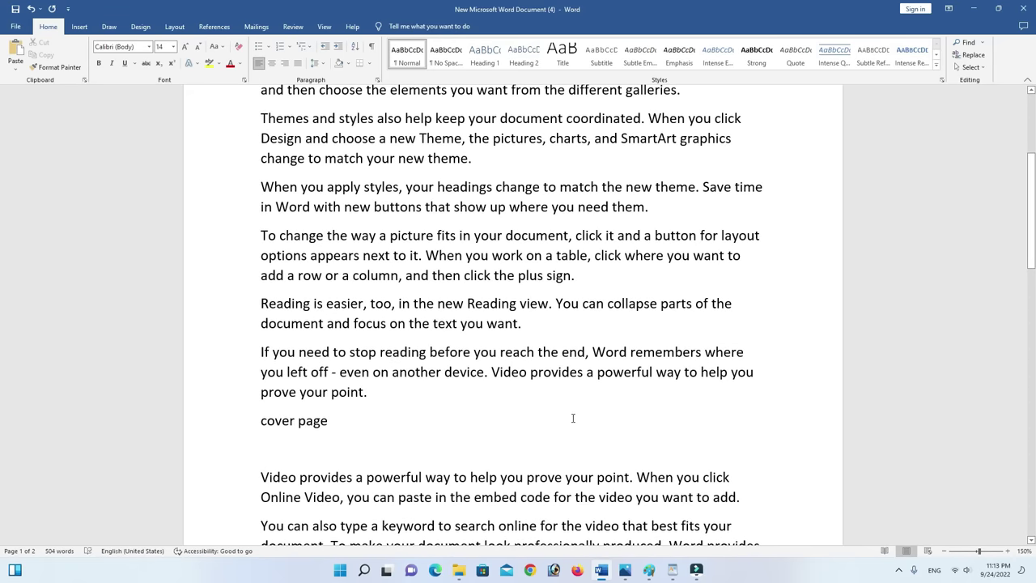
scroll(572, 419, down, 2)
scroll(573, 418, down, 3)
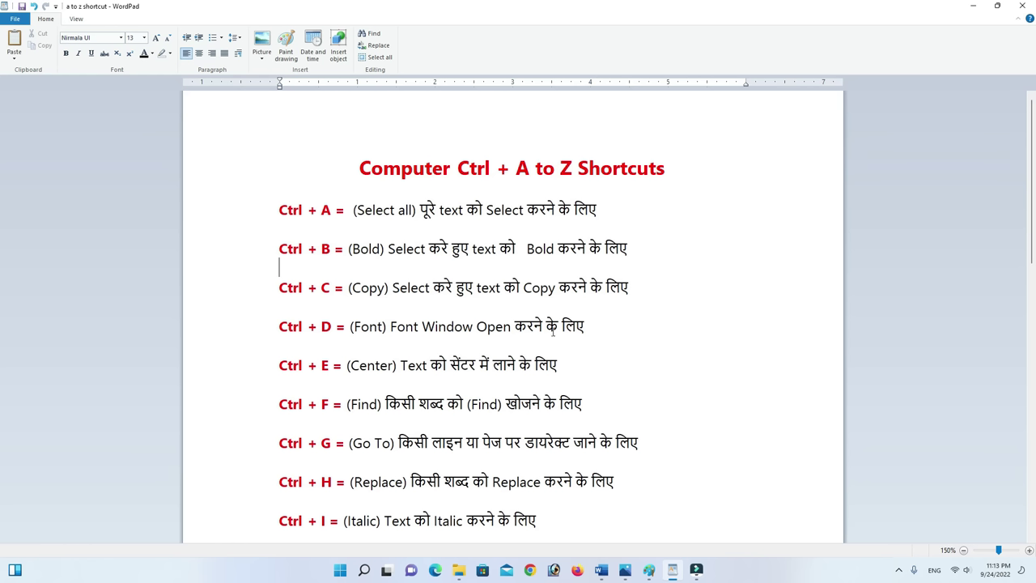
Switch from WordPad back to the Word sample document.
key(alt+Tab)
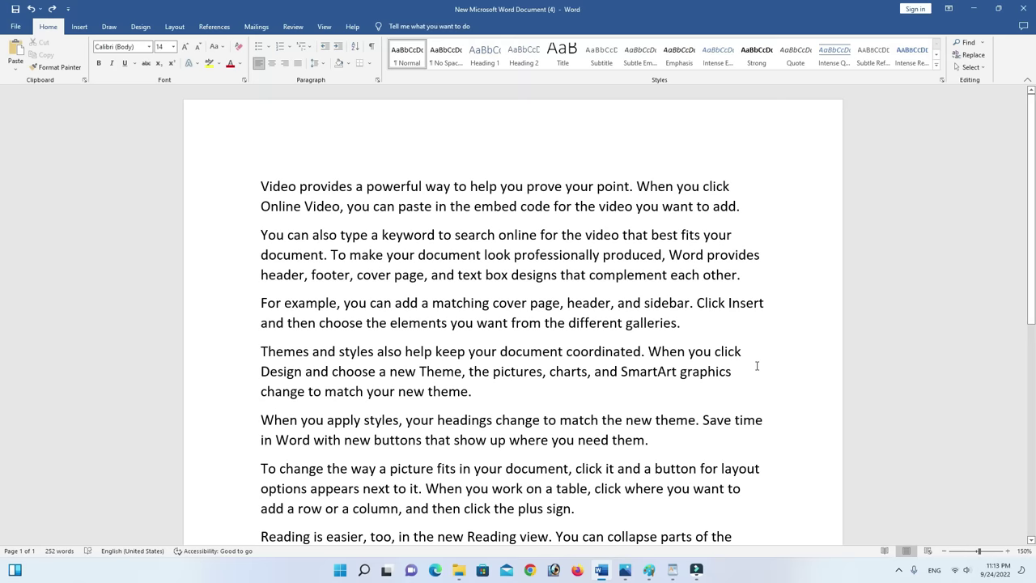
scroll(757, 366, down, 4)
scroll(757, 366, down, 4)
scroll(764, 366, up, 7)
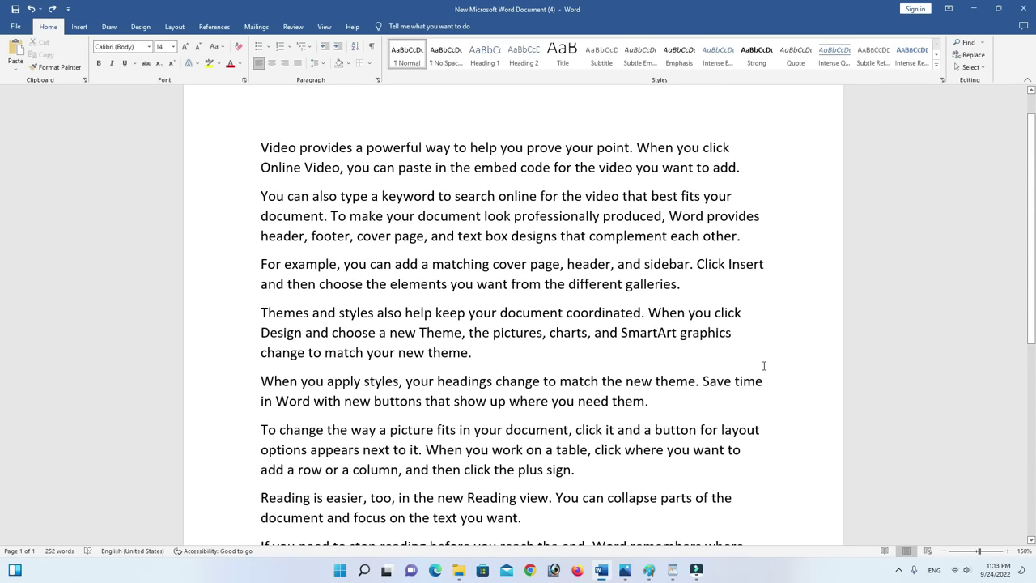
key(ctrl+d)
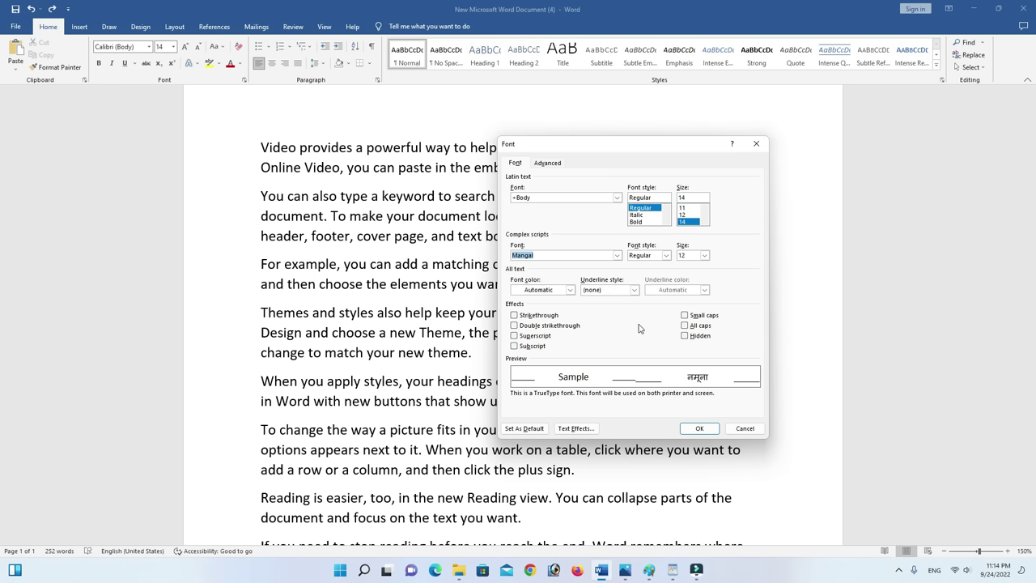
click(745, 430)
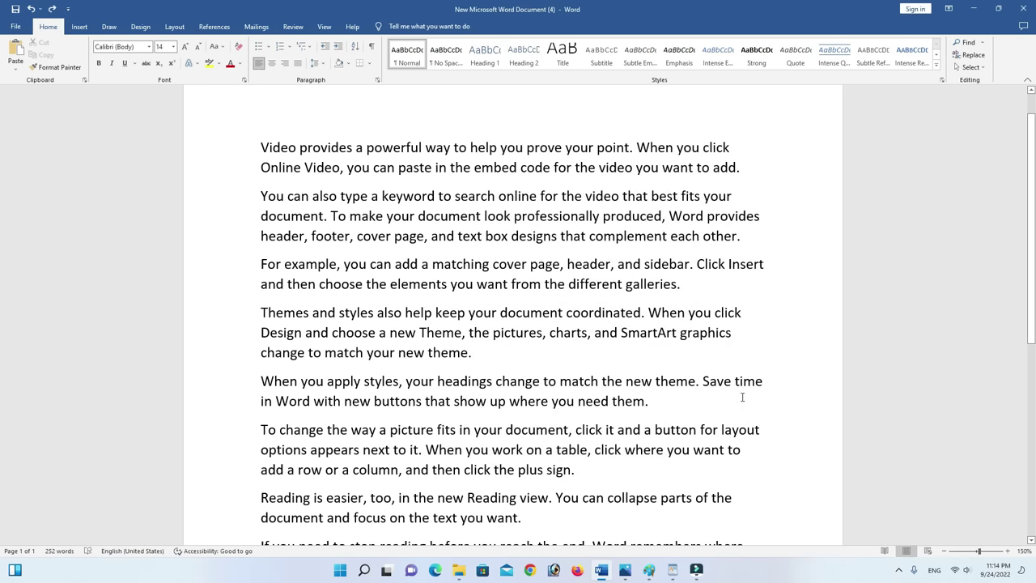
scroll(775, 297, down, 2)
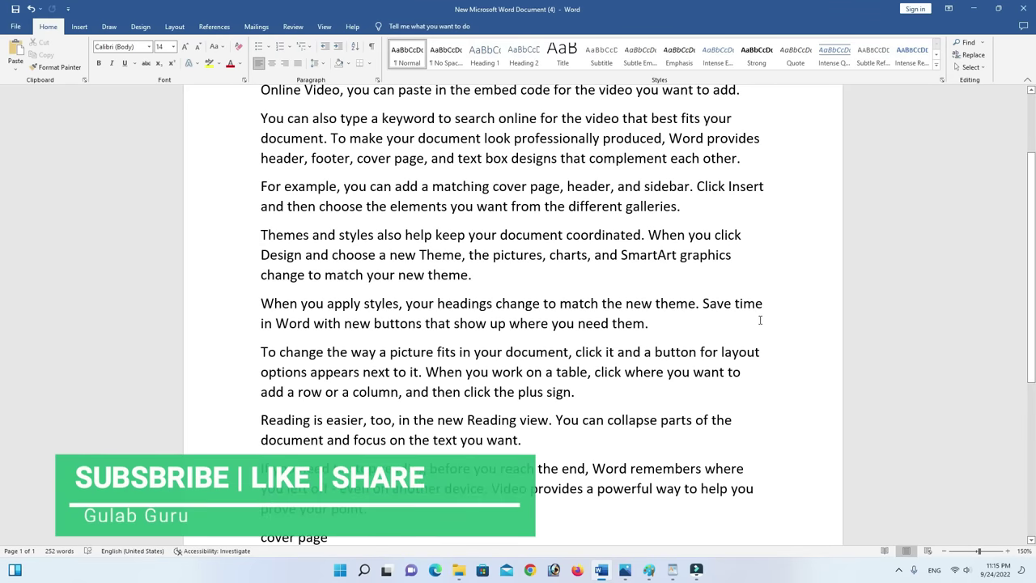
Place a copy of the blue rectangle down-right of the original.
scroll(760, 320, down, 1)
scroll(761, 320, down, 4)
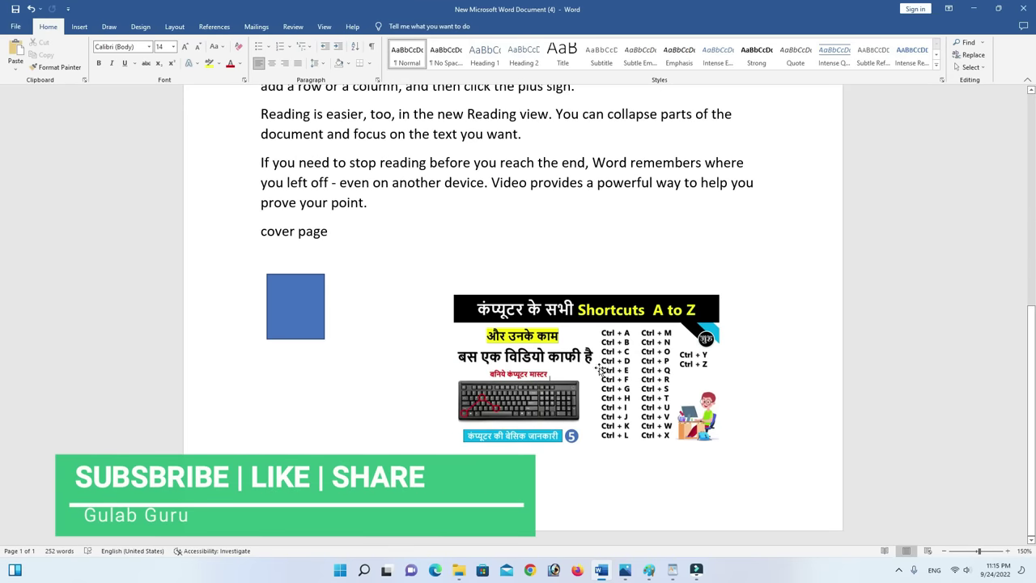
click(609, 341)
click(298, 322)
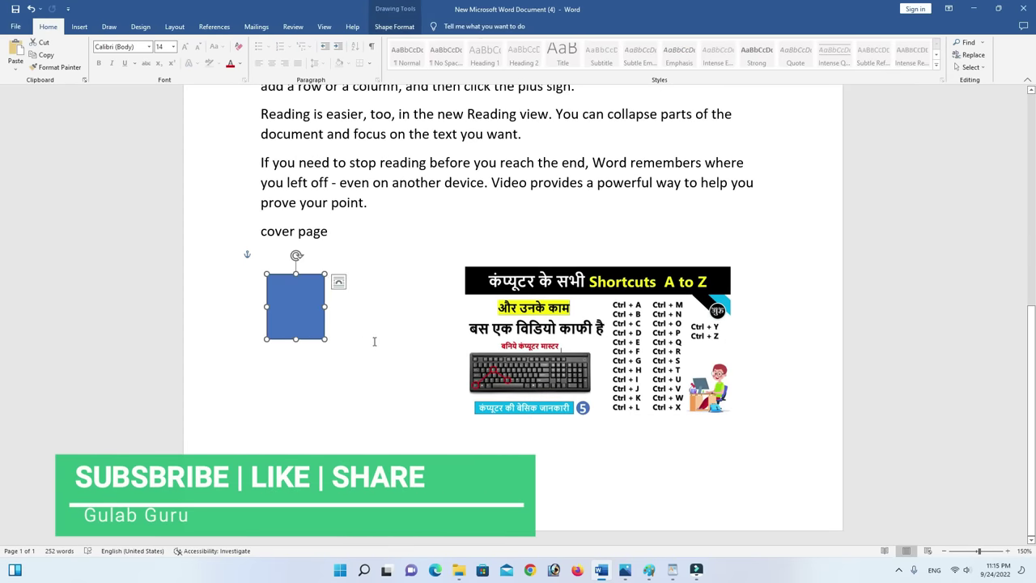
click(502, 339)
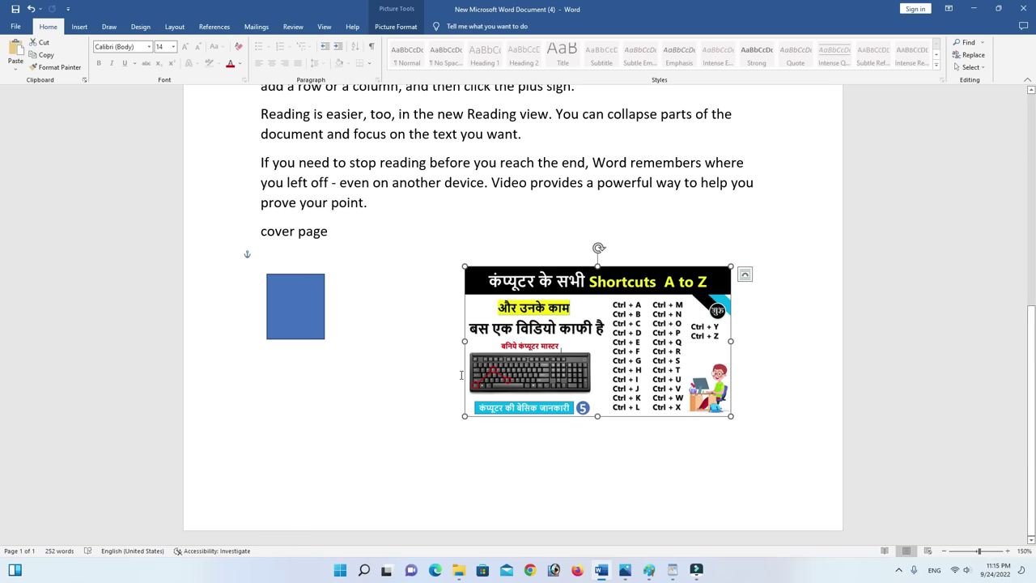
click(304, 326)
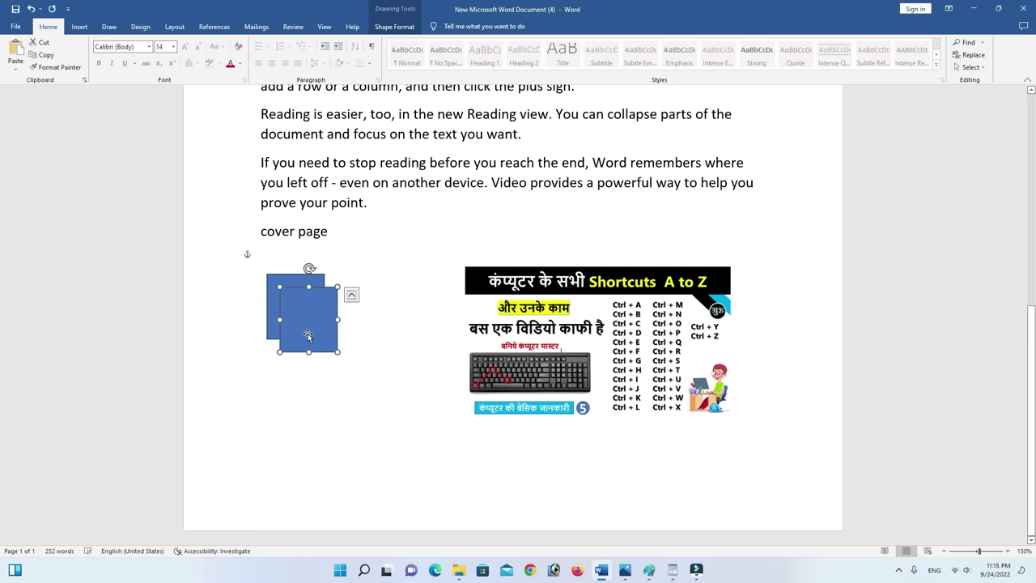
drag(306, 333, 332, 387)
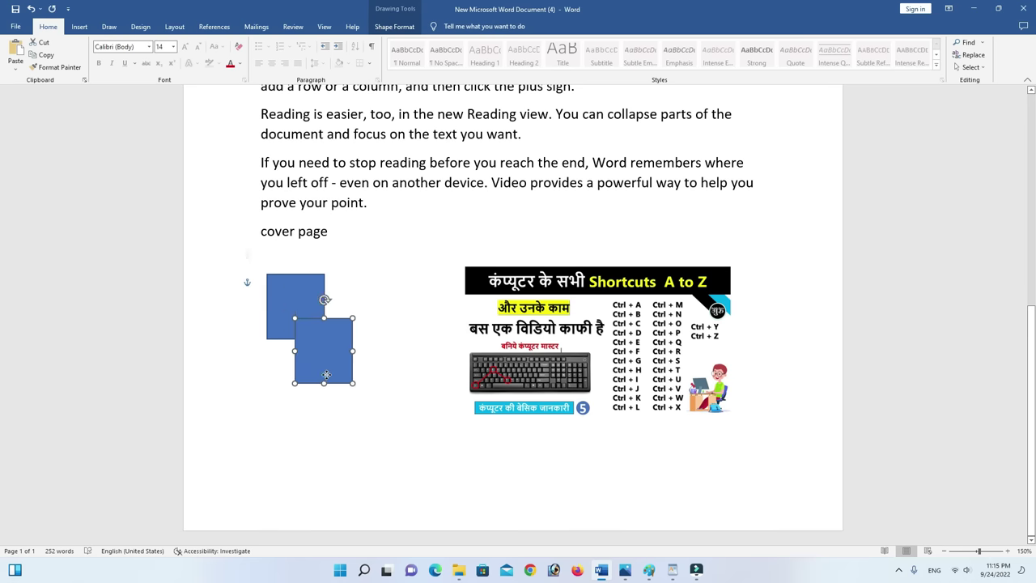
click(419, 297)
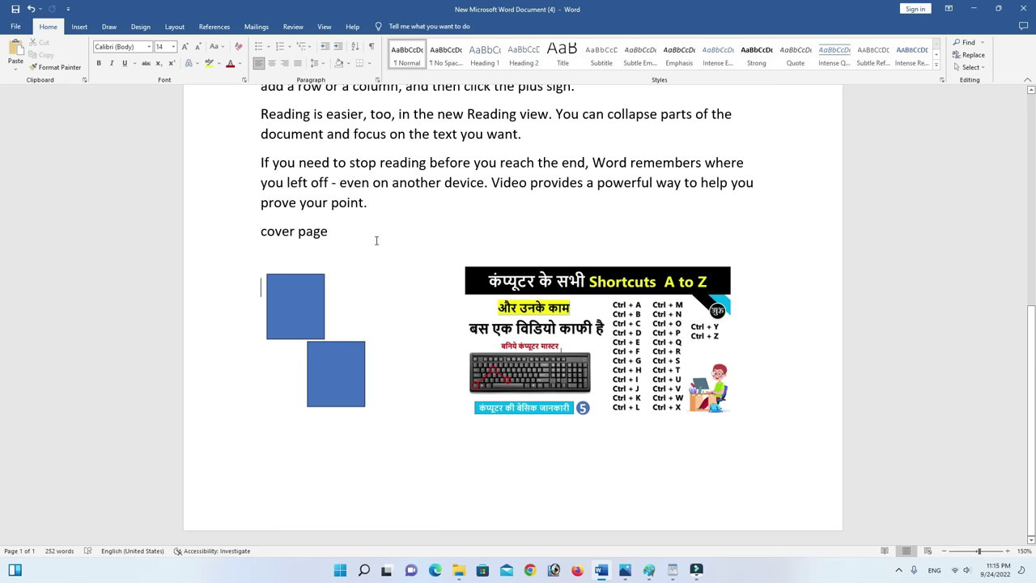
Duplicate the Shortcuts A to Z picture, dropping the copy below-right of the original.
key(ctrl+d)
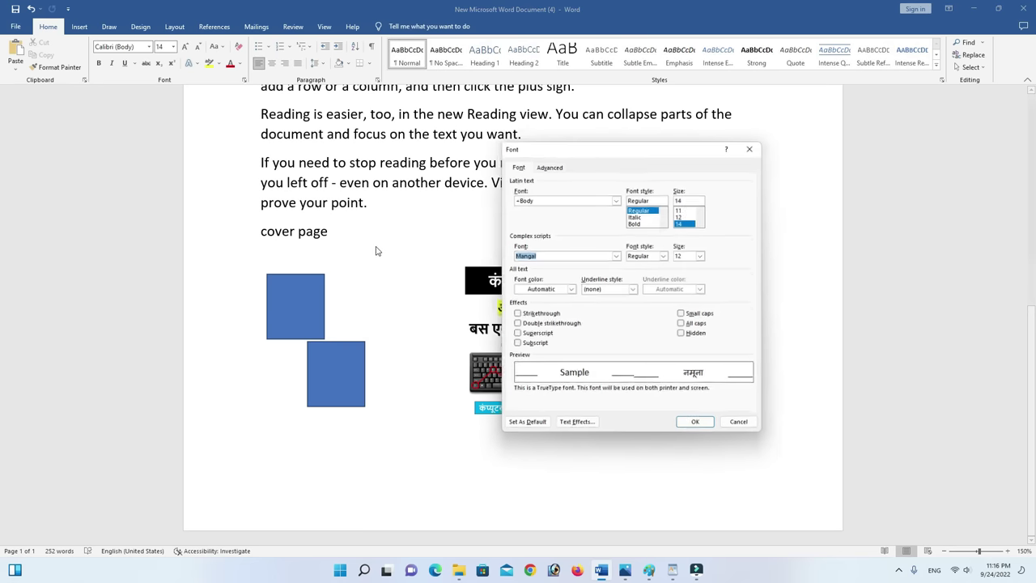
click(761, 146)
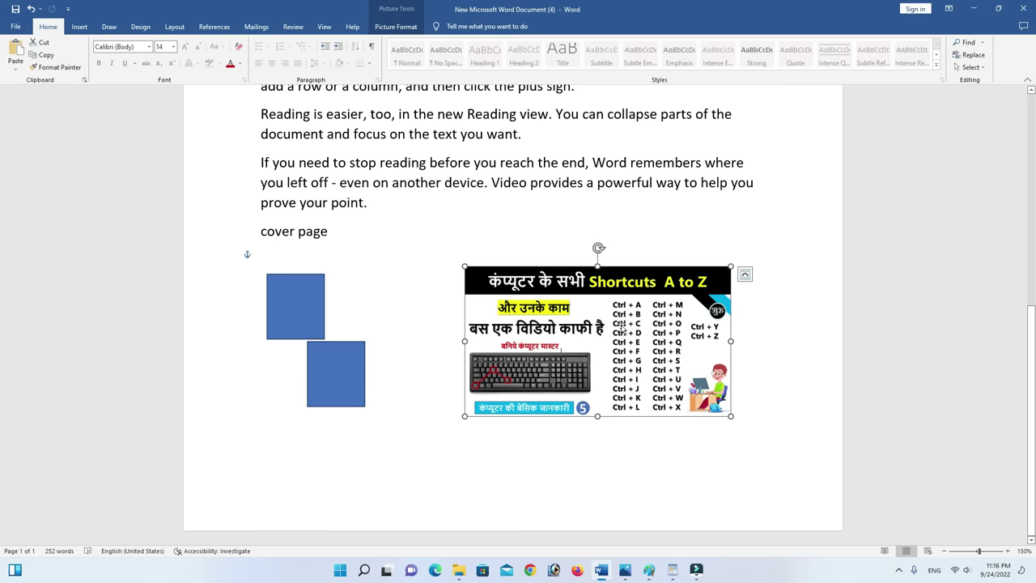
click(300, 320)
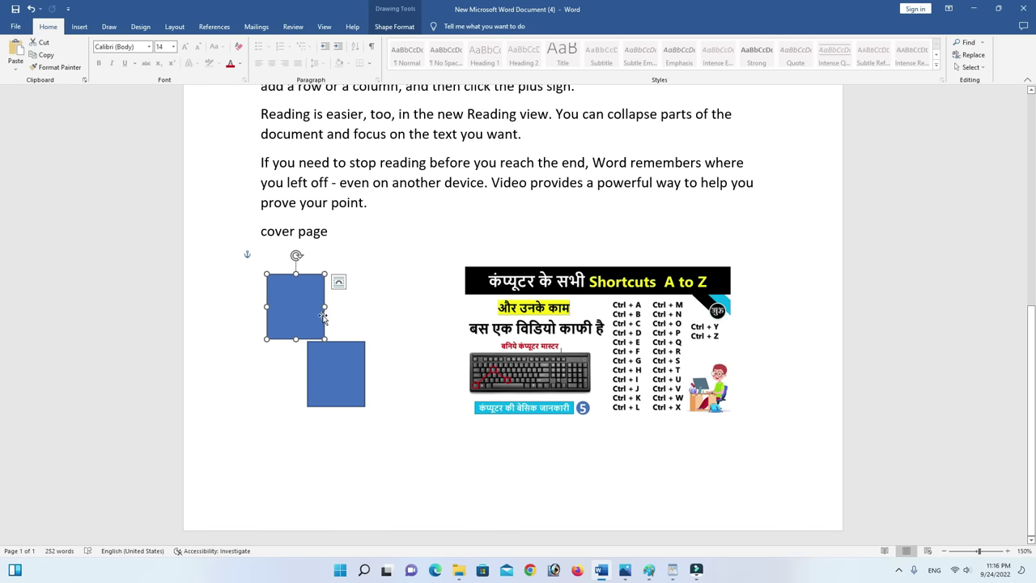
click(524, 327)
mouse_move(529, 328)
mouse_down()
mouse_move(584, 409)
mouse_move(631, 419)
mouse_up()
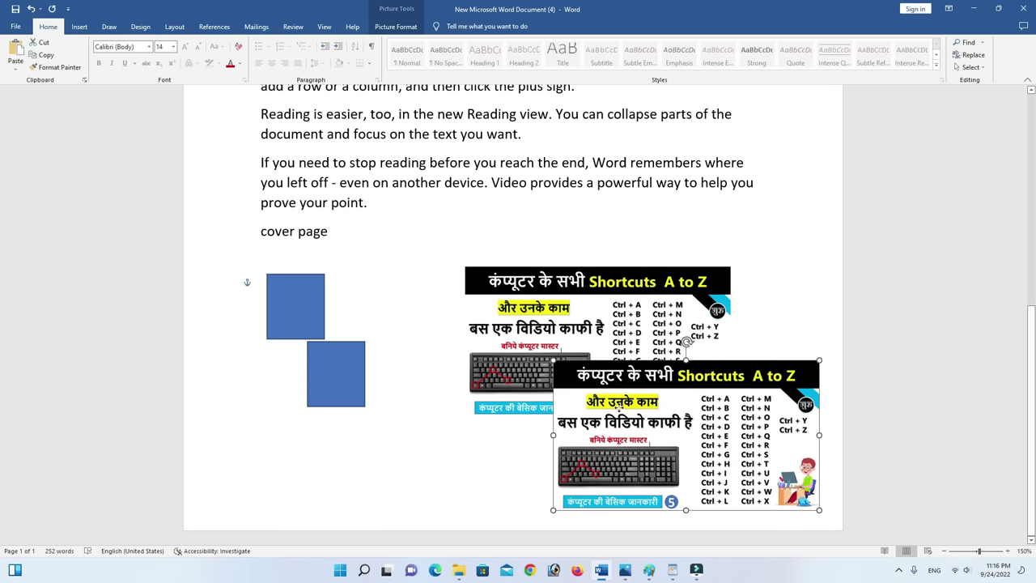
click(739, 240)
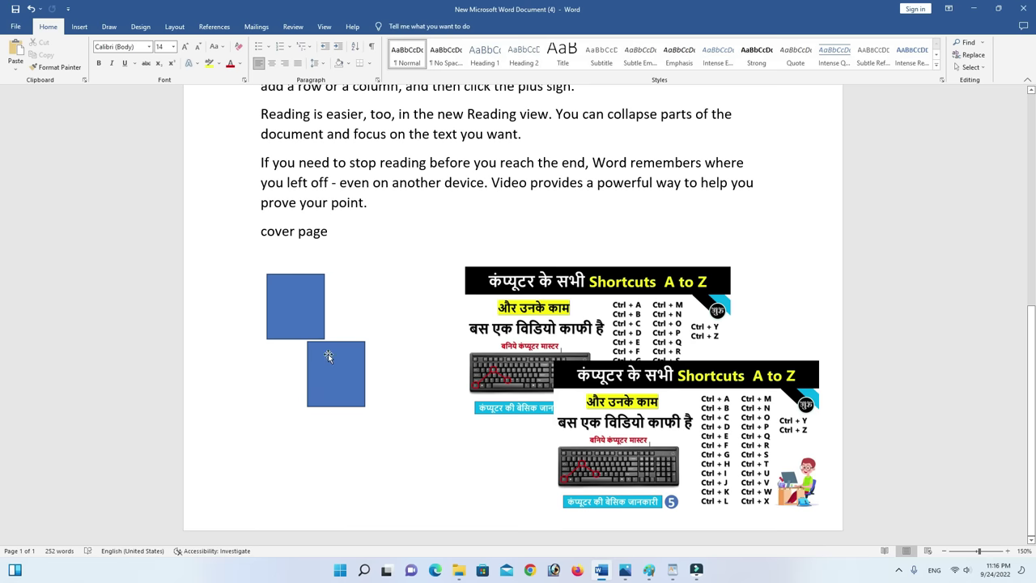
With the caret after 'the text you want.', open the Font dialog with Ctrl+D and close it.
scroll(823, 219, up, 2)
click(771, 213)
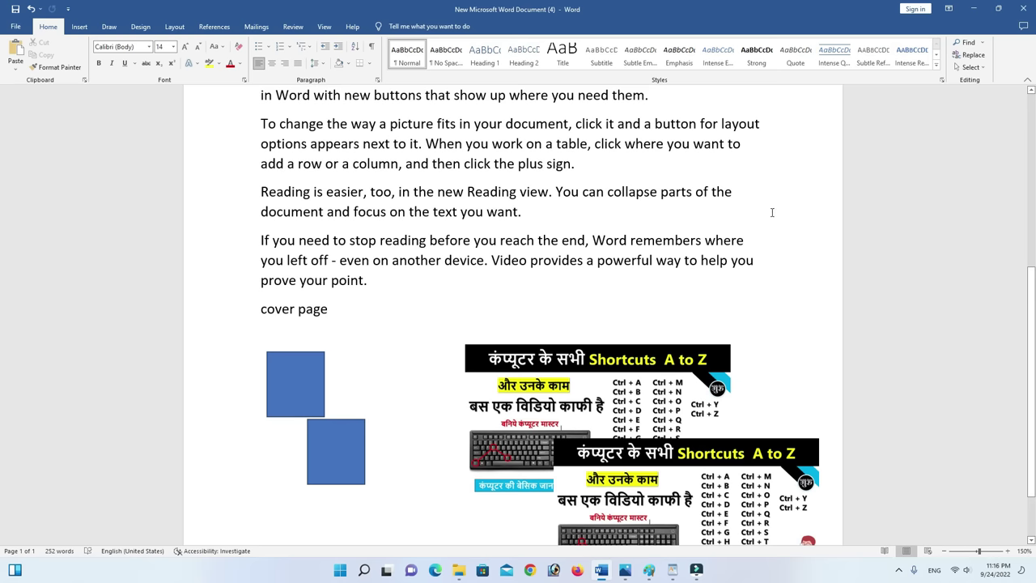
key(ctrl+d)
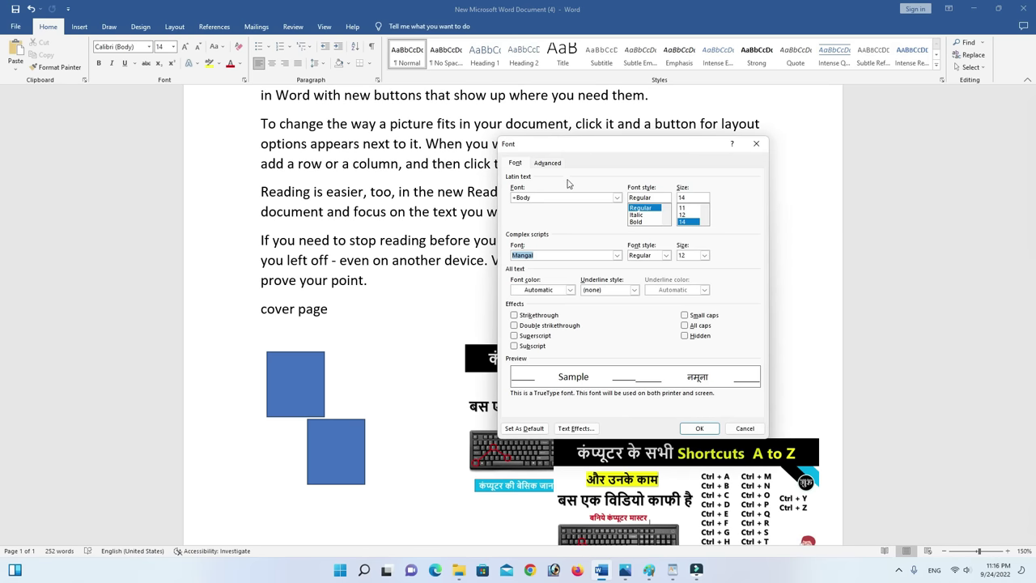
click(756, 144)
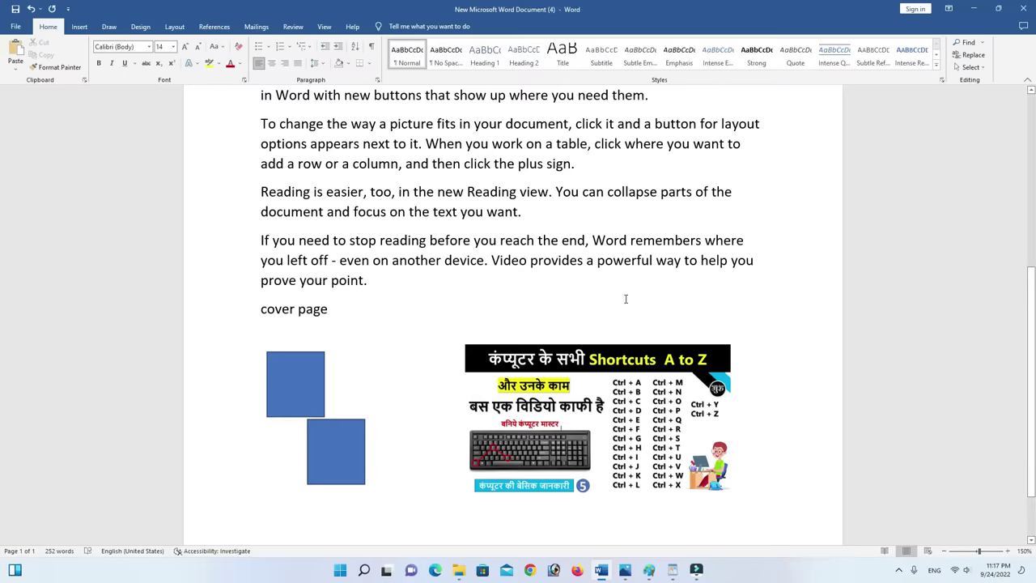
Scroll back to the top of the Word sample document.
scroll(624, 298, up, 5)
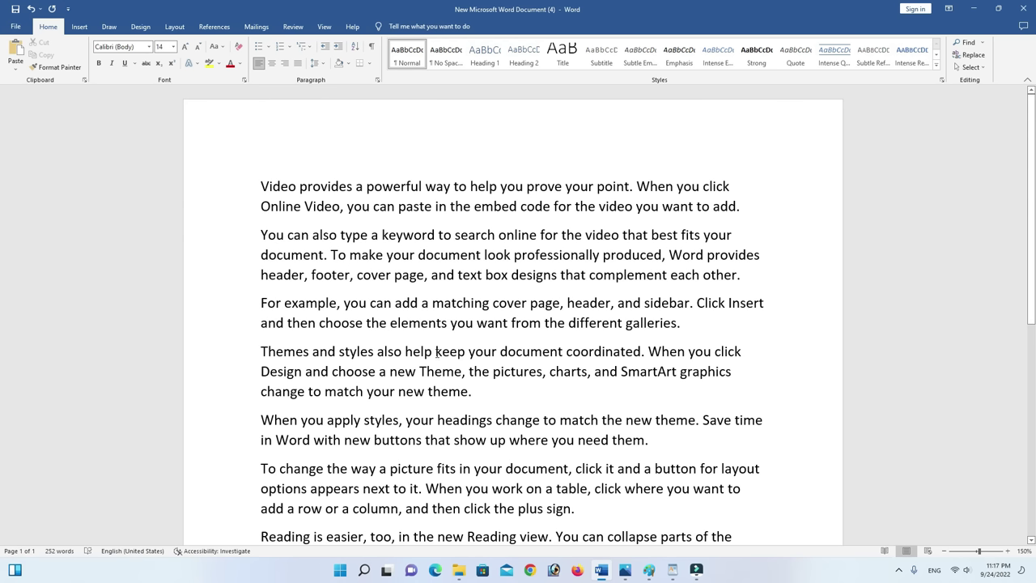
Center all the document text, then return it to left alignment.
key(ctrl+a)
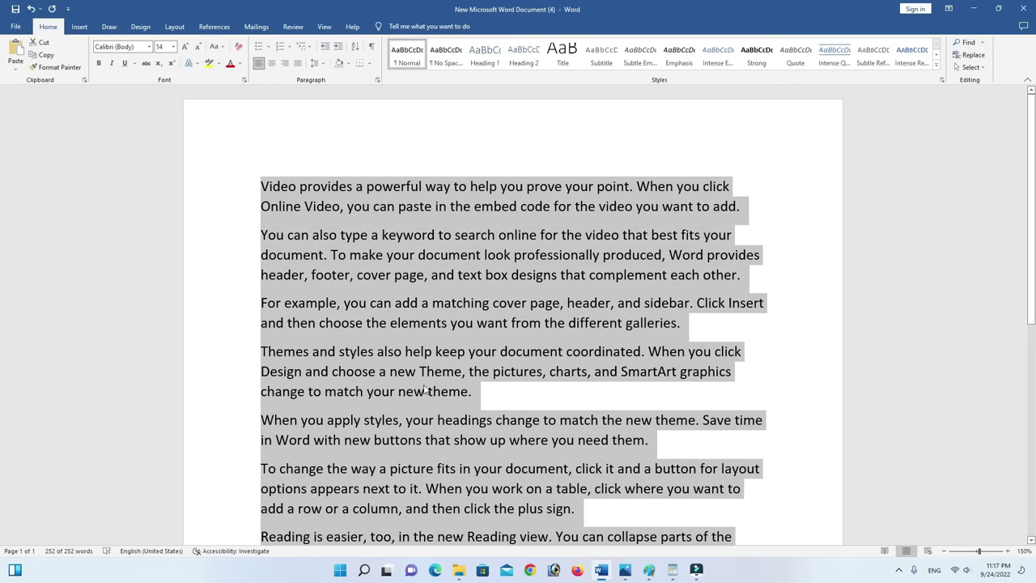
key(ctrl+e)
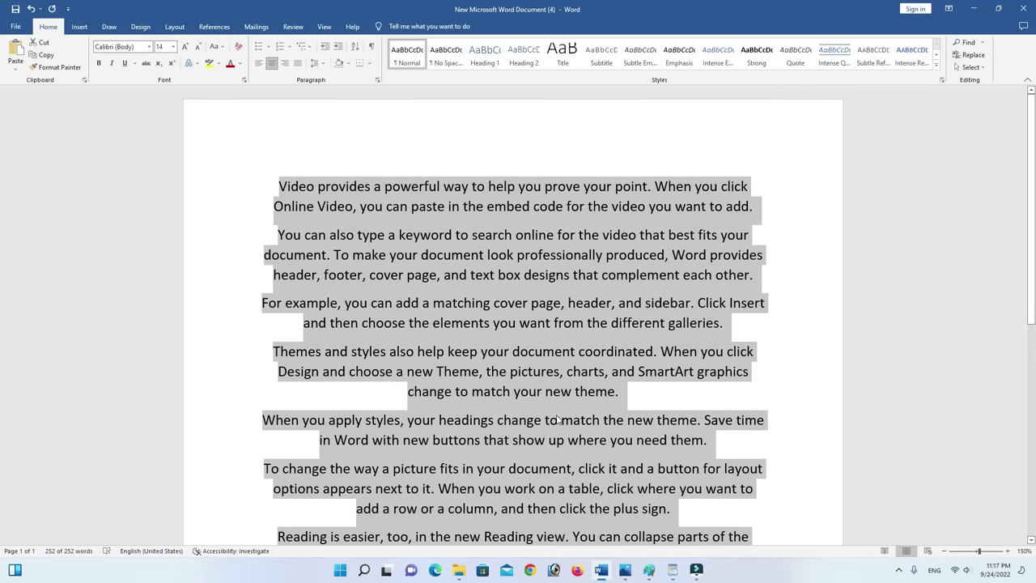
key(ctrl+l)
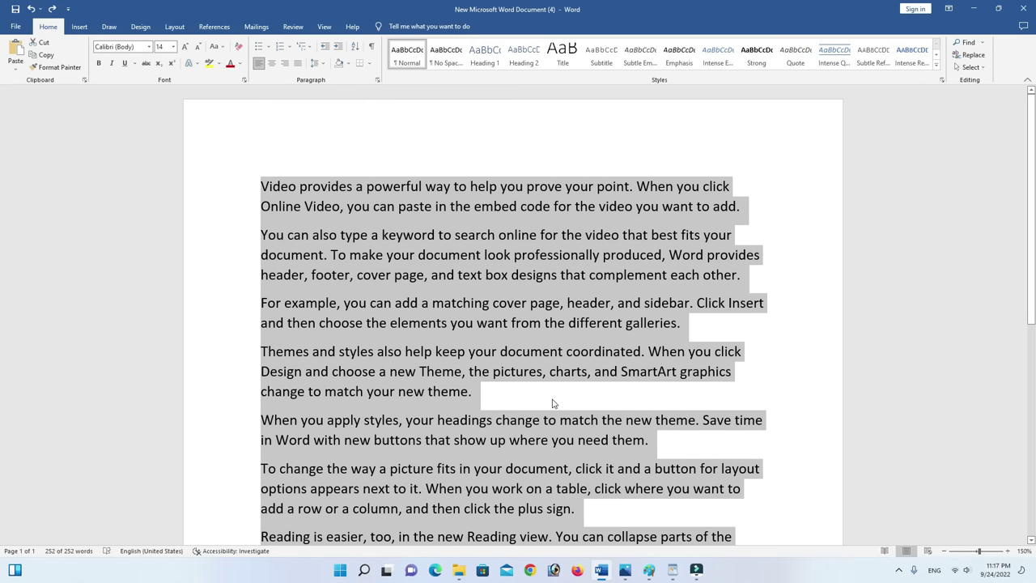
Deselect the text and add an empty line above the first paragraph.
key(Left)
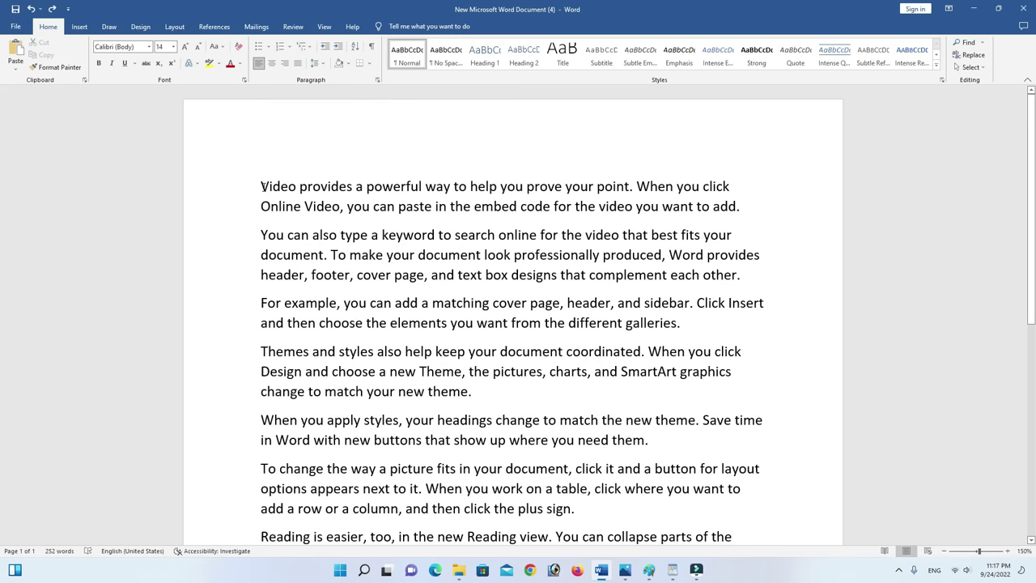
key(ctrl+Home)
key(Up)
Type a person's name on the blank top line and center that title line with Ctrl+E.
text(Gula)
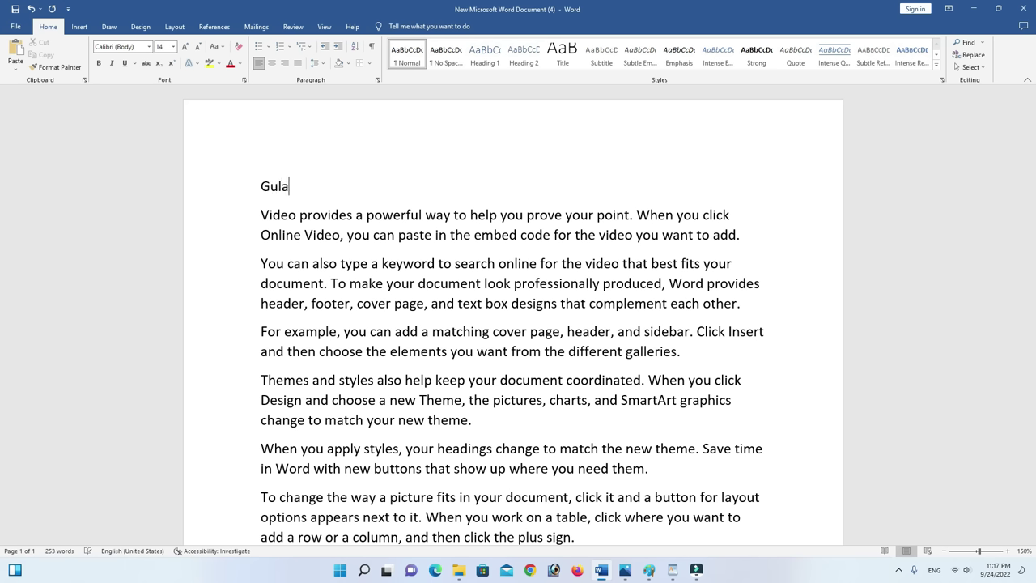
text(b Guru)
click(326, 187)
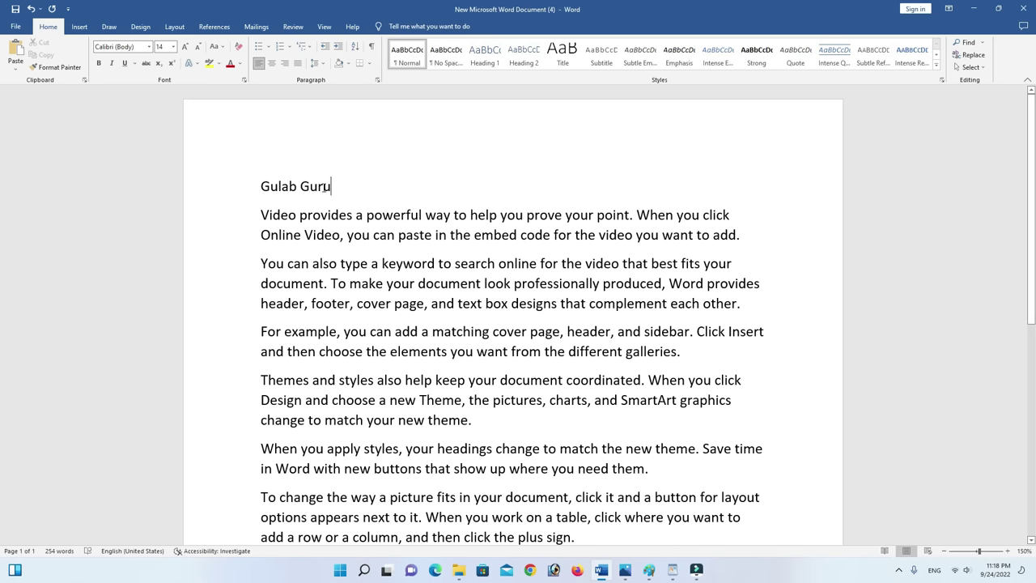
drag(330, 187, 277, 187)
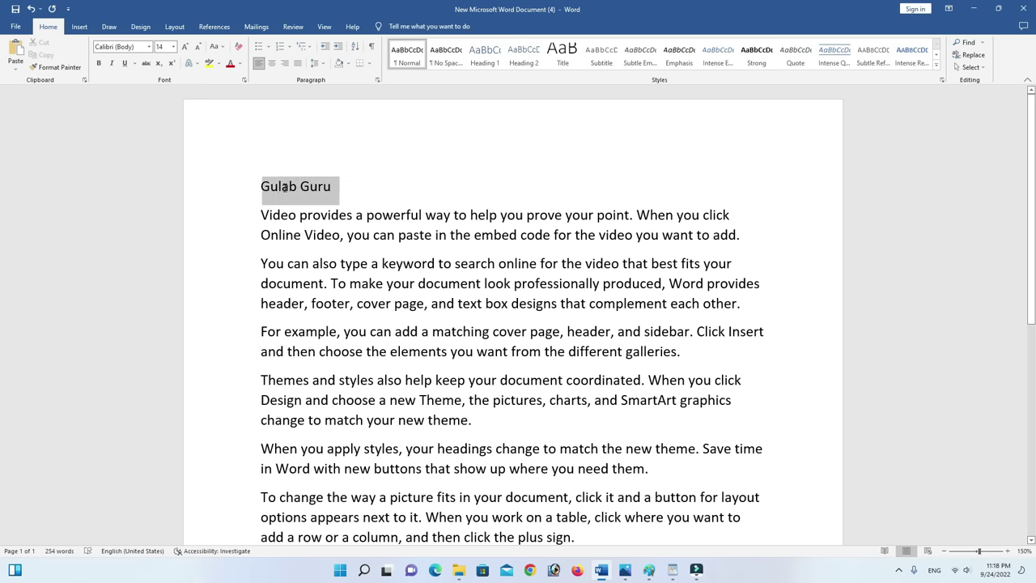
click(328, 191)
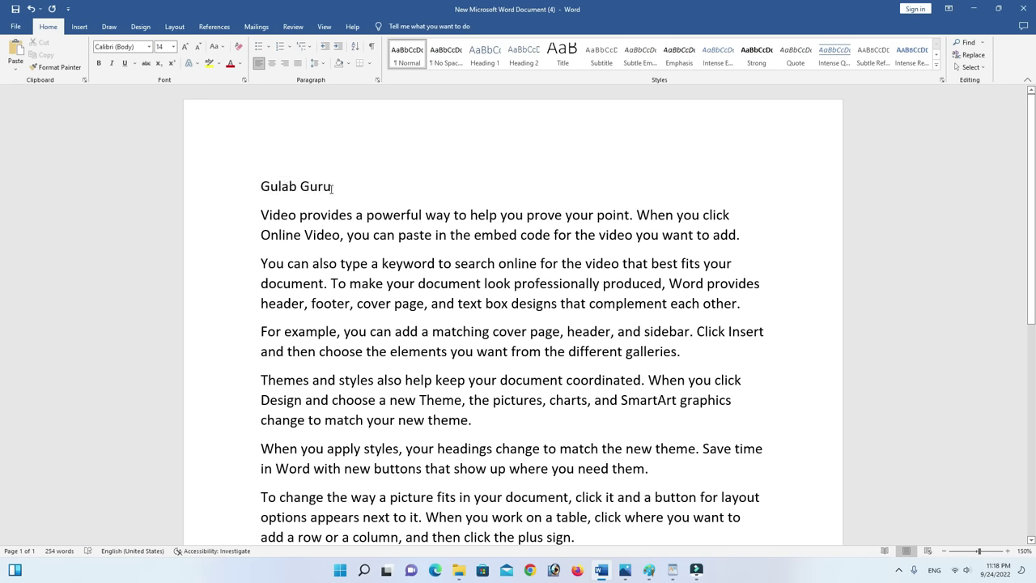
click(260, 187)
drag(260, 187, 318, 186)
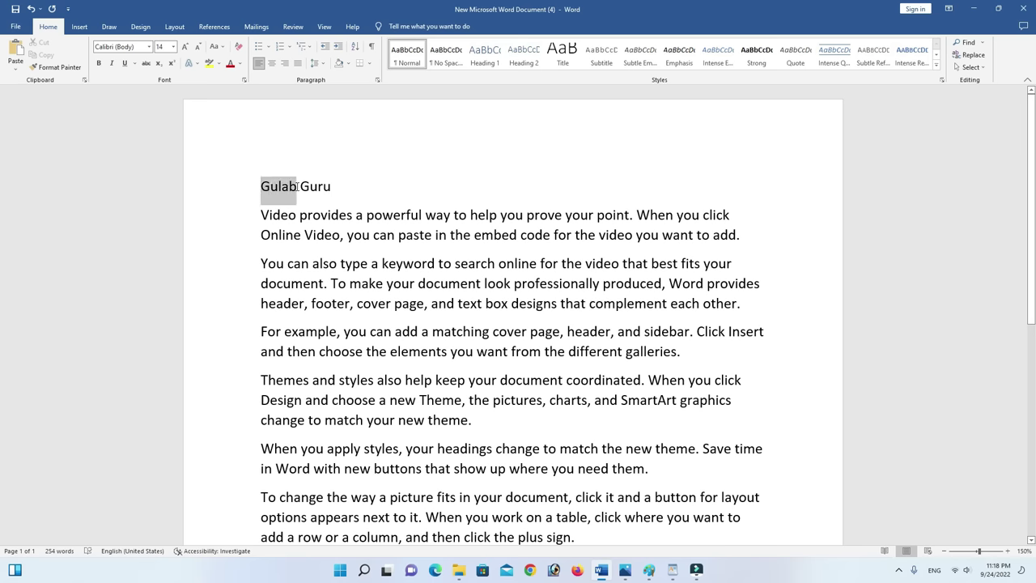
drag(319, 186, 336, 191)
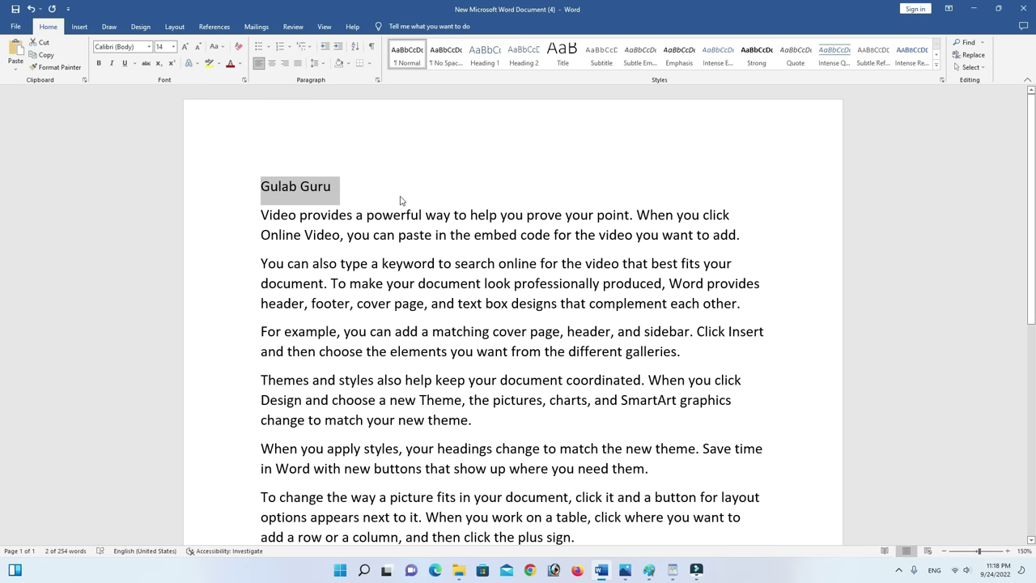
key(ctrl+e)
click(575, 194)
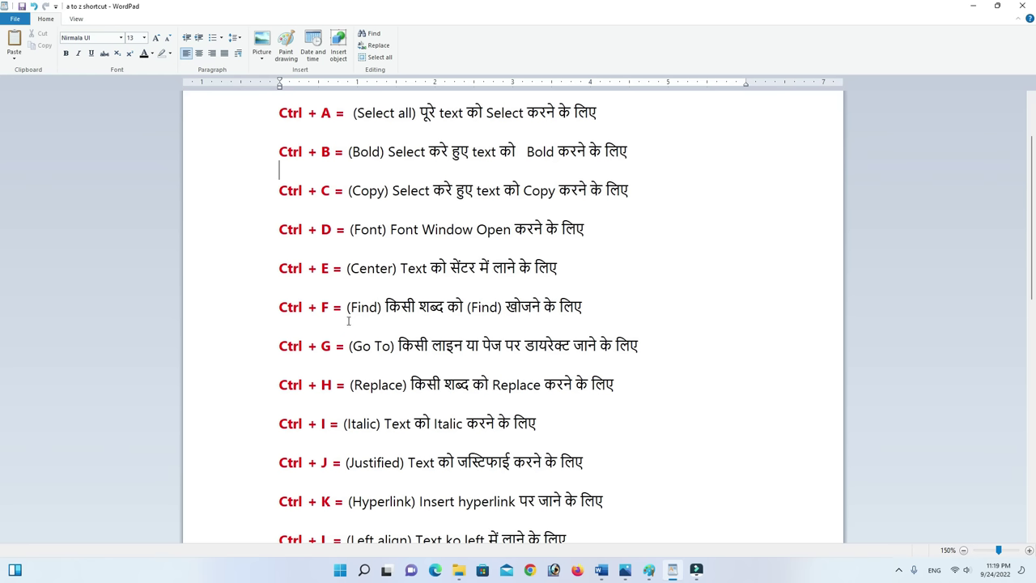
key(alt+Tab)
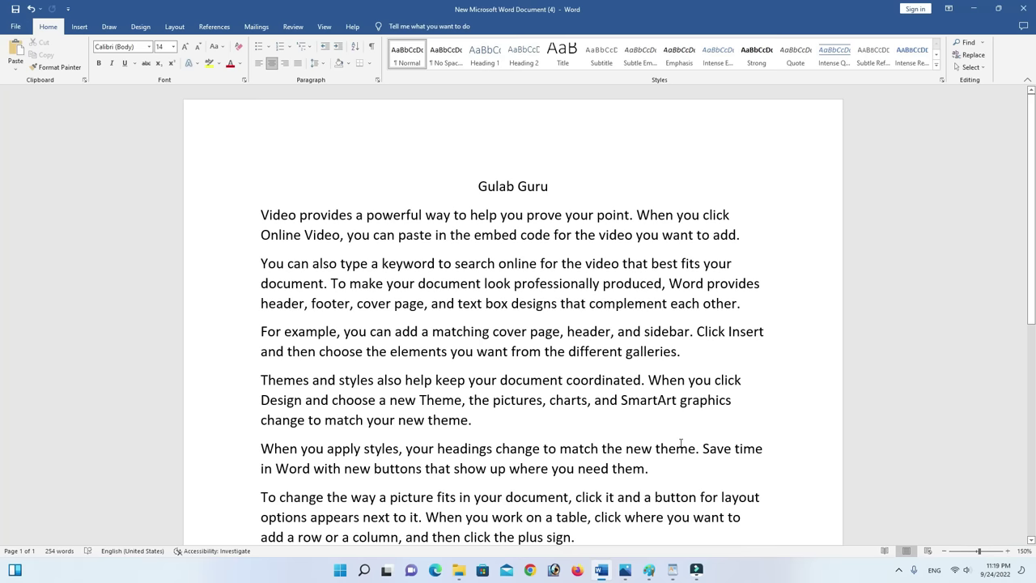
Select and then deselect the word 'document' in the Themes paragraph.
scroll(705, 429, down, 2)
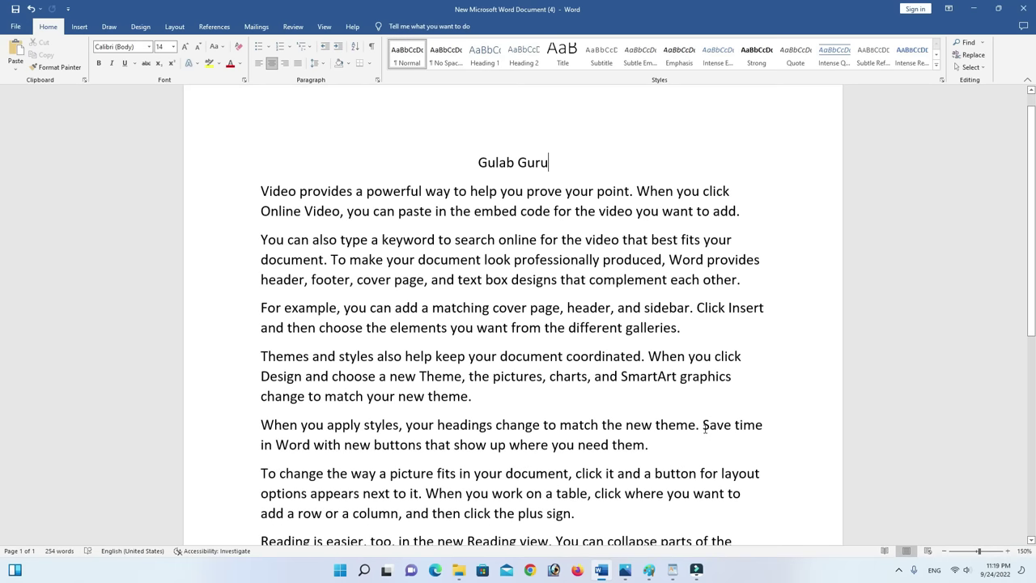
click(564, 306)
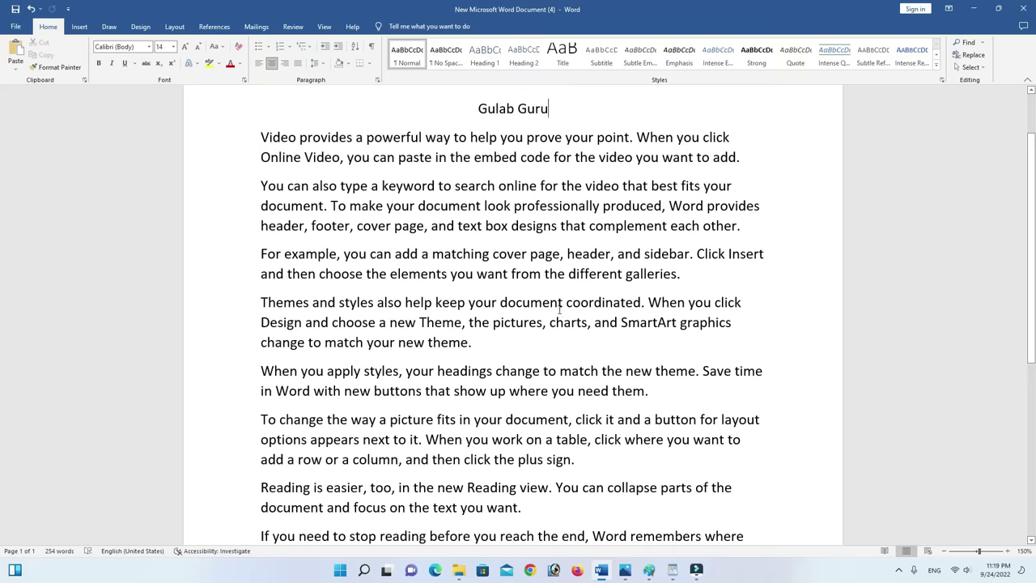
drag(494, 304, 505, 306)
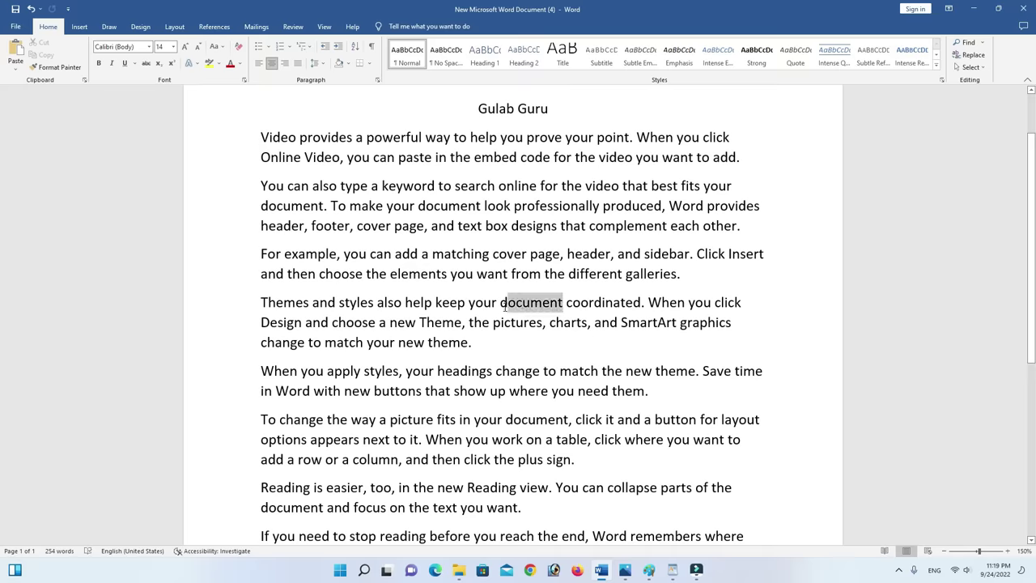
click(478, 342)
Open the Navigation search pane with Ctrl+F.
scroll(576, 342, down, 3)
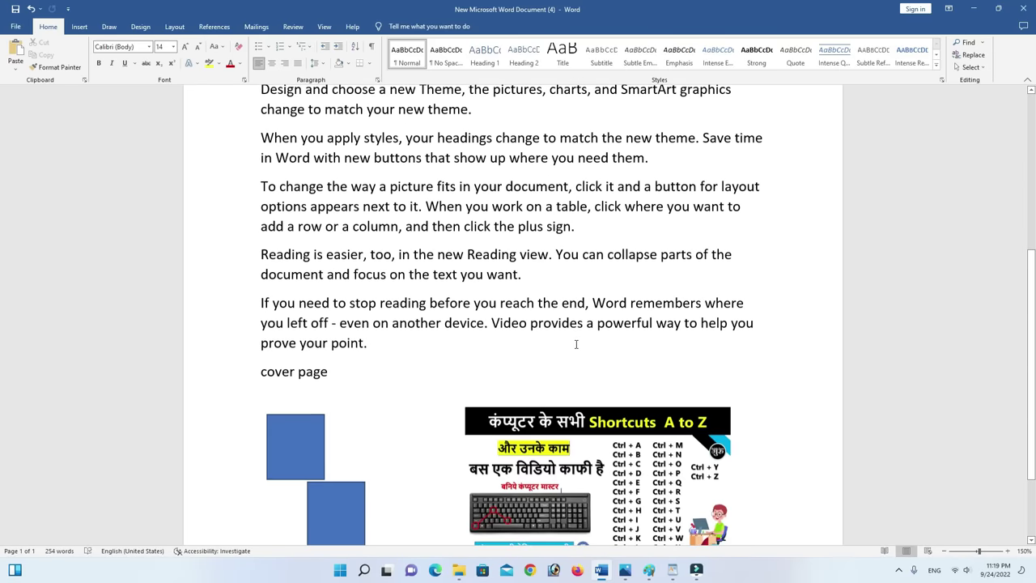
scroll(577, 344, up, 4)
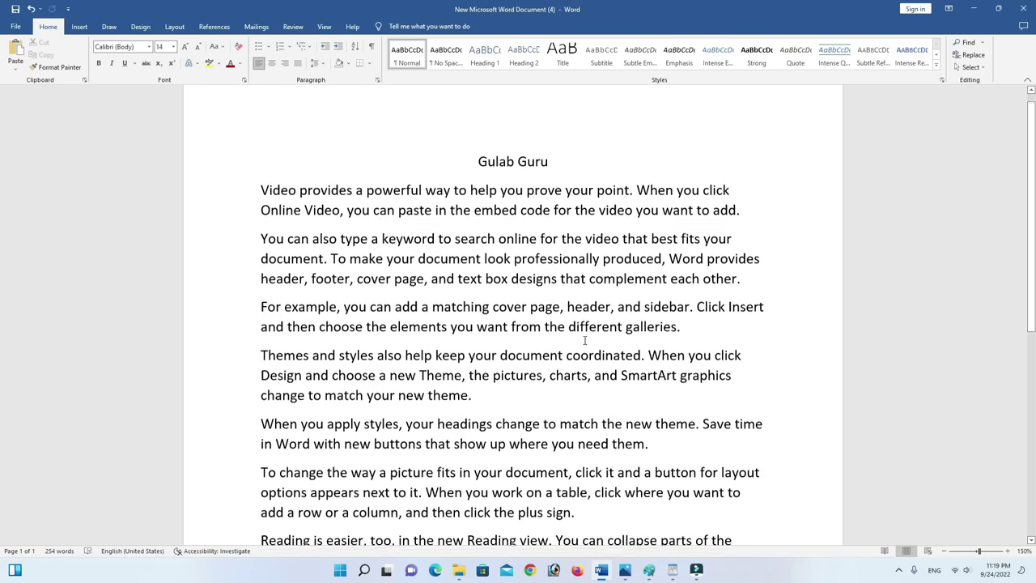
scroll(585, 340, down, 1)
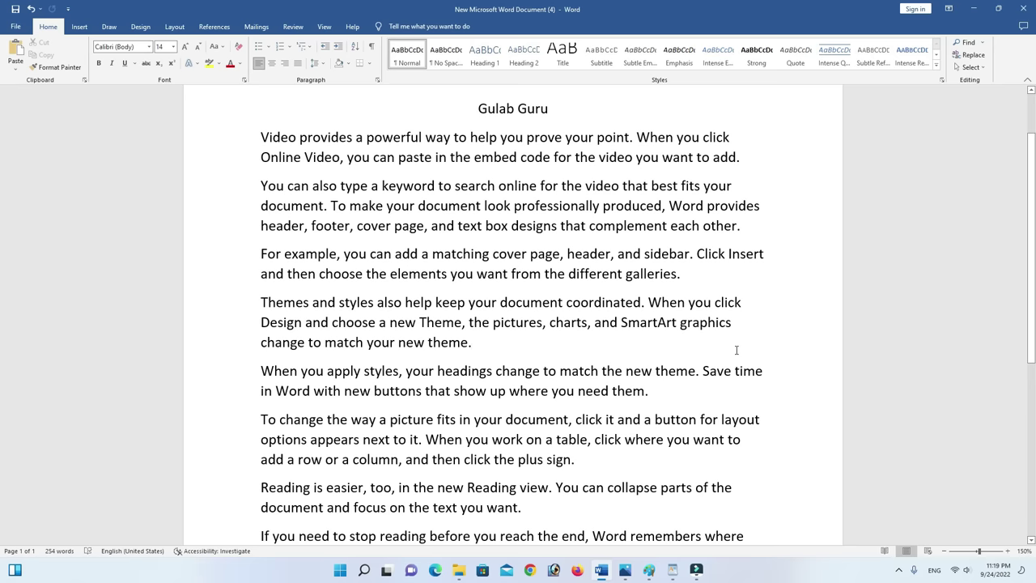
key(ctrl+f)
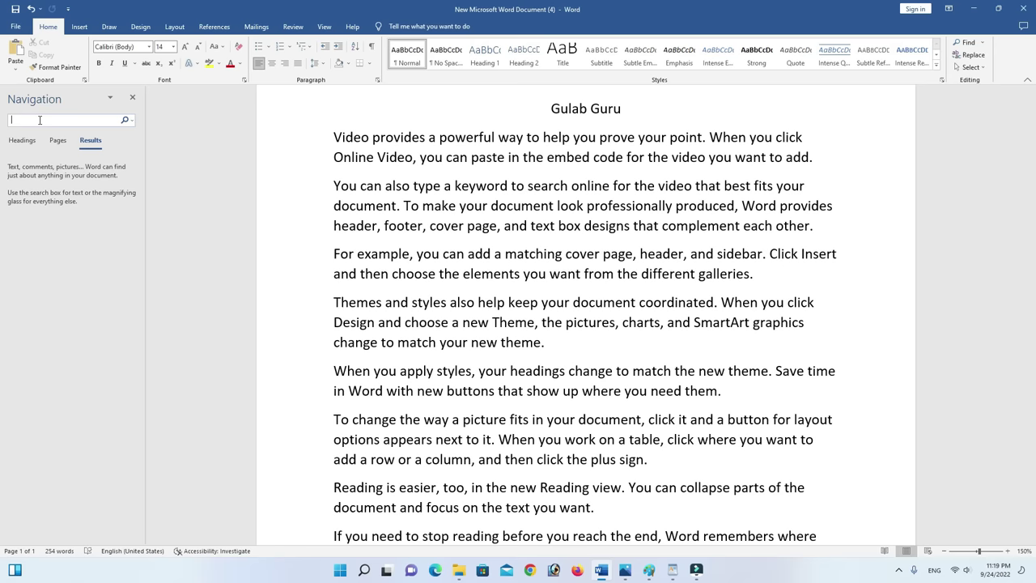
Search for 'document' in the Navigation pane, highlighting its 5 matches.
text(docume)
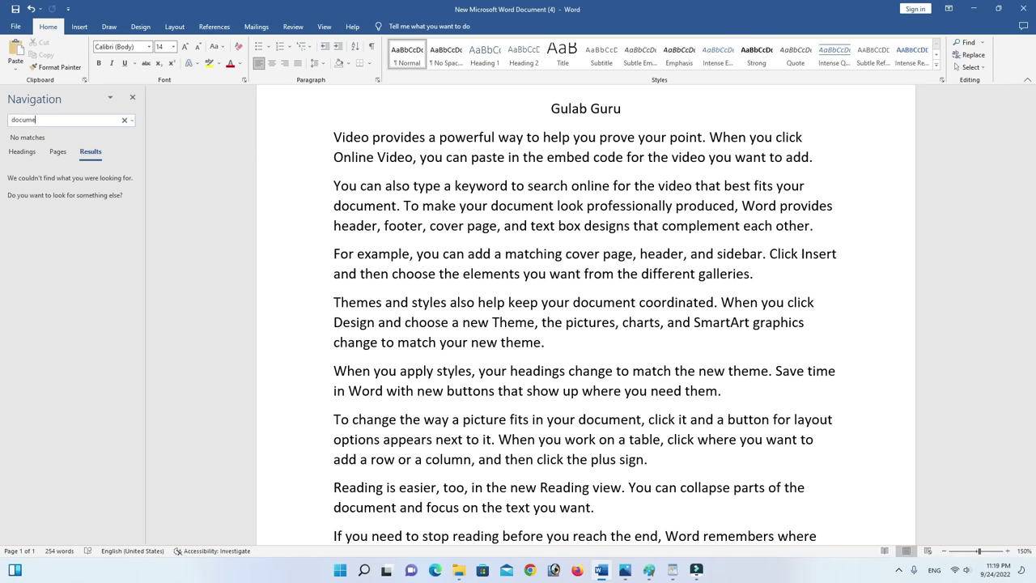
text(nt)
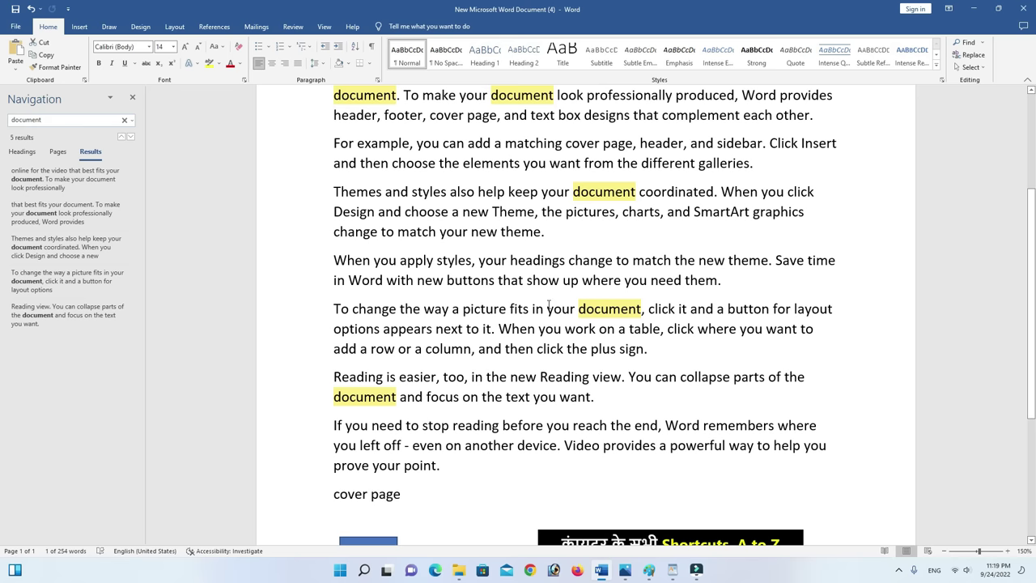
scroll(610, 320, up, 1)
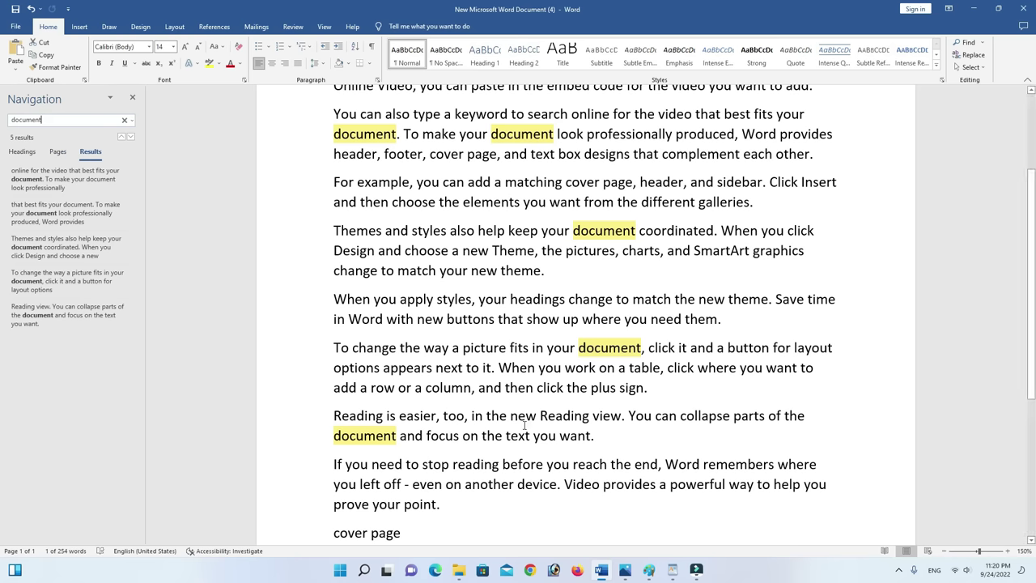
scroll(594, 429, up, 1)
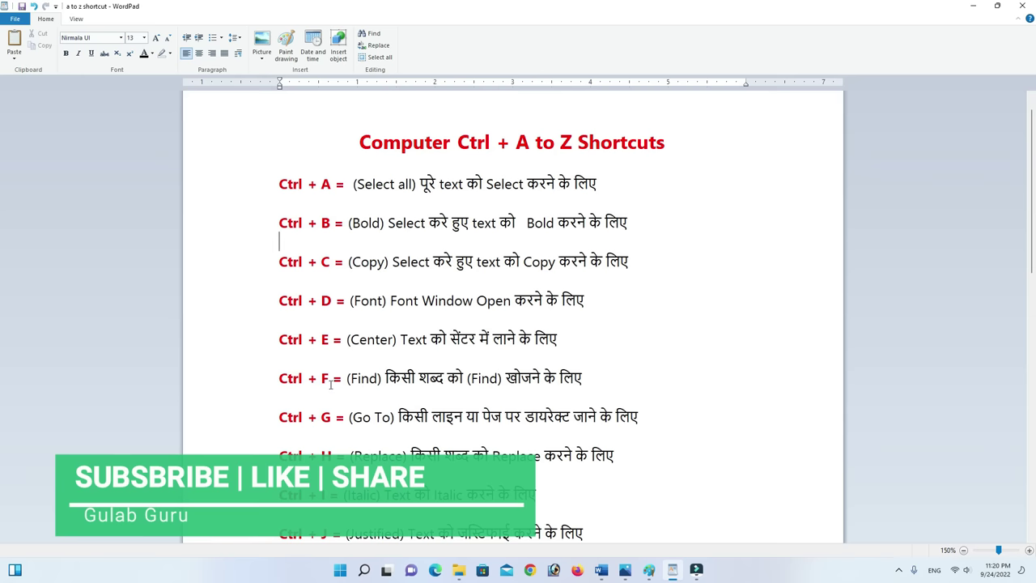
Scroll the WordPad shortcut list down to the Ctrl + G Go To entry.
scroll(416, 361, down, 2)
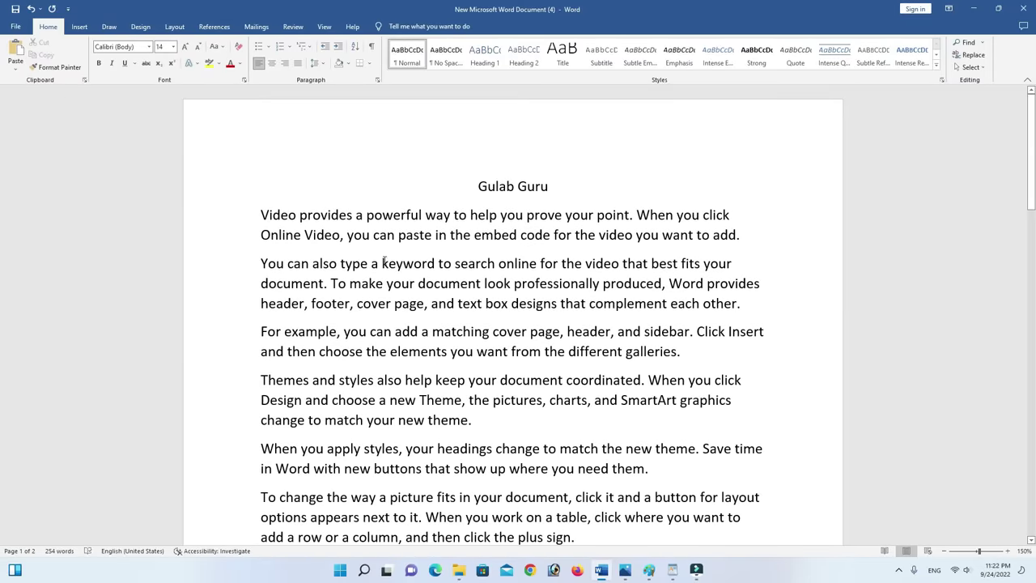
scroll(412, 281, down, 4)
scroll(432, 340, down, 4)
scroll(432, 340, down, 4)
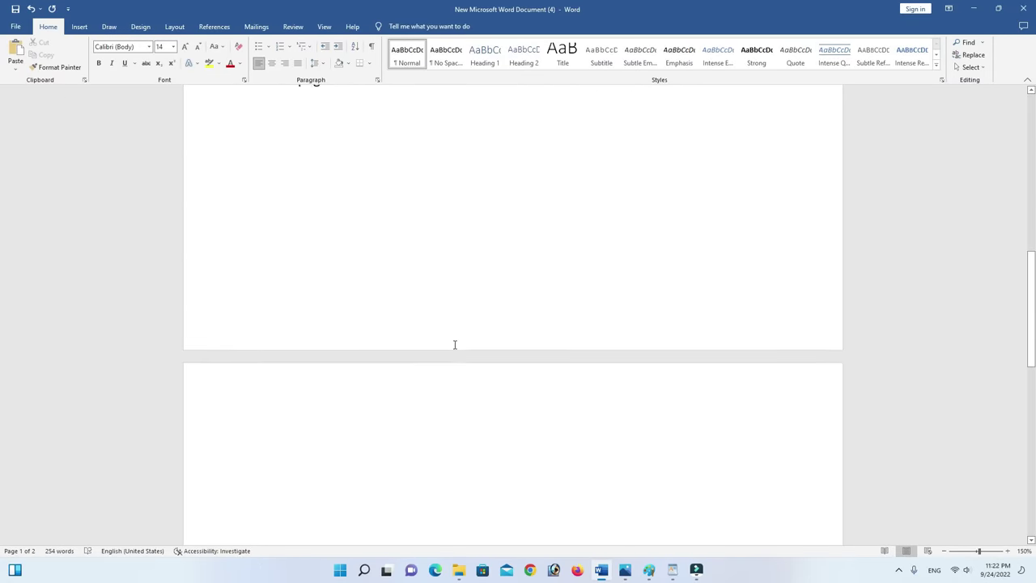
scroll(453, 343, down, 4)
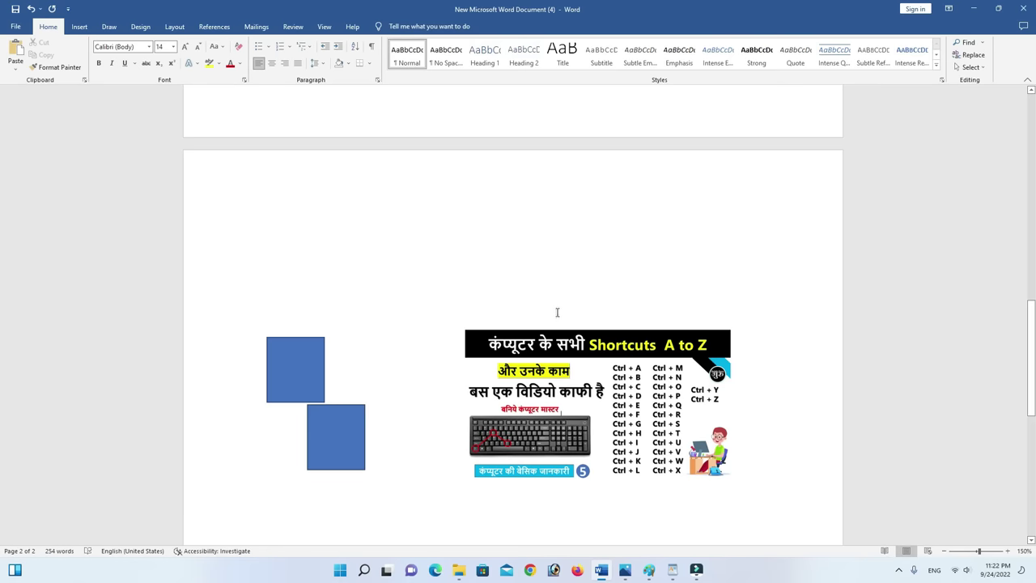
scroll(556, 311, up, 2)
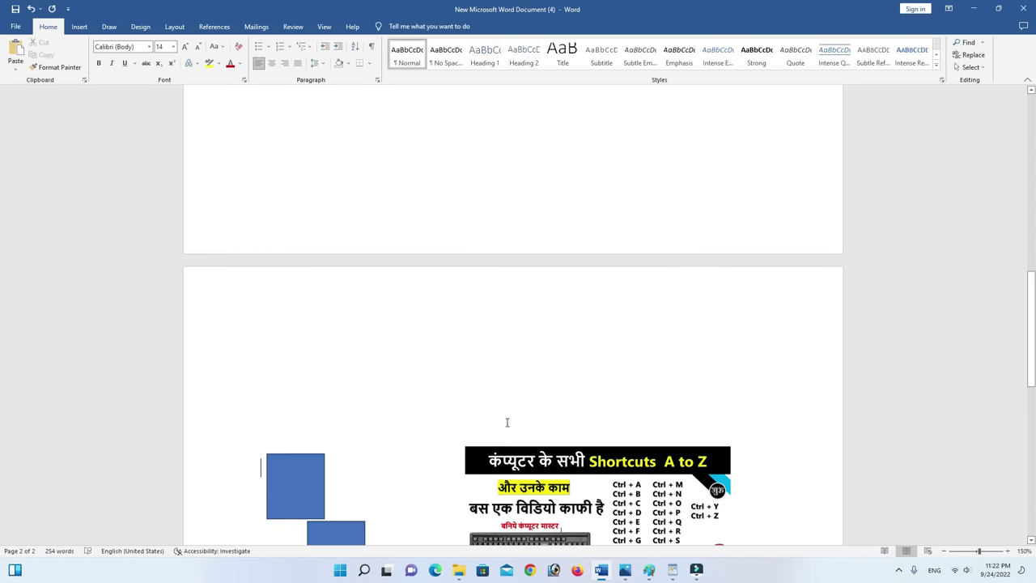
scroll(592, 347, up, 1)
scroll(571, 310, up, 3)
scroll(574, 312, up, 3)
scroll(573, 312, up, 4)
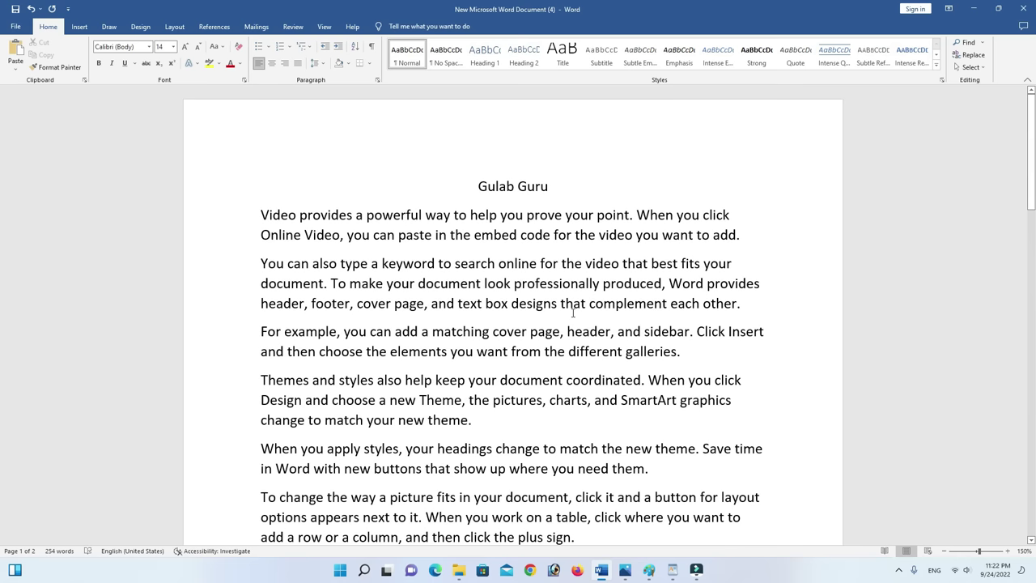
Use Go To by Page to jump to page 2, then back to page 1.
key(ctrl+g)
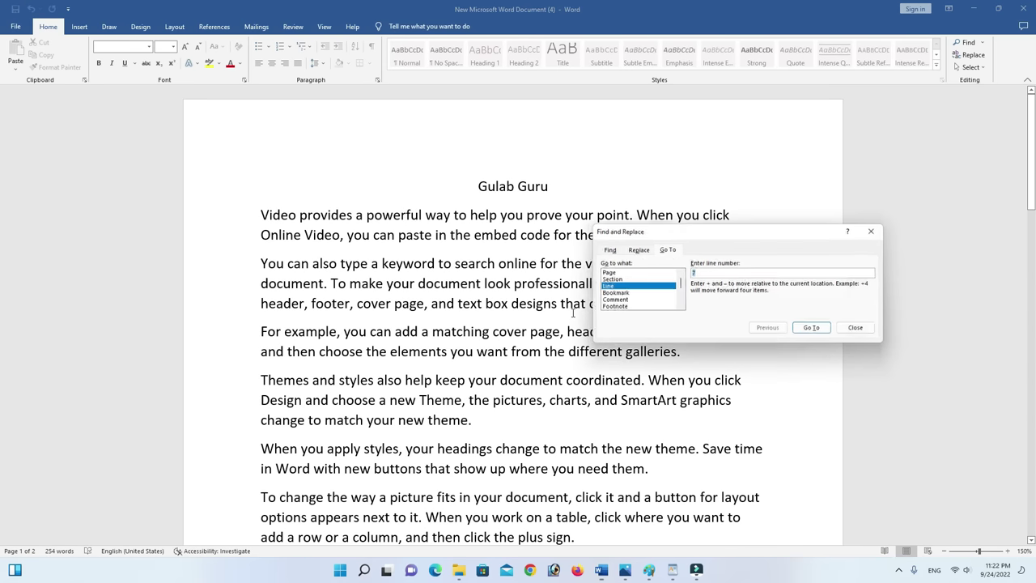
drag(710, 235, 661, 227)
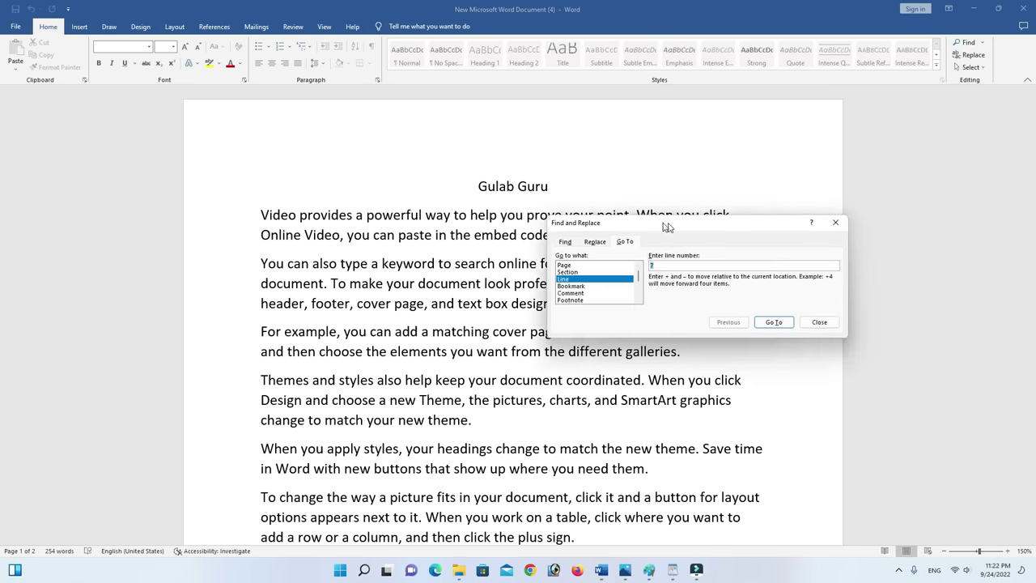
click(557, 266)
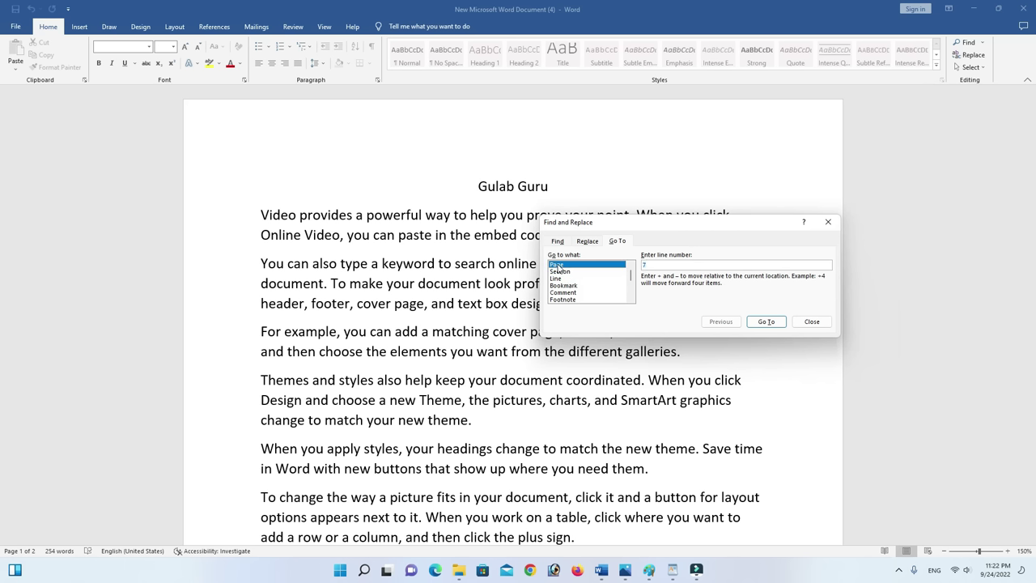
click(662, 265)
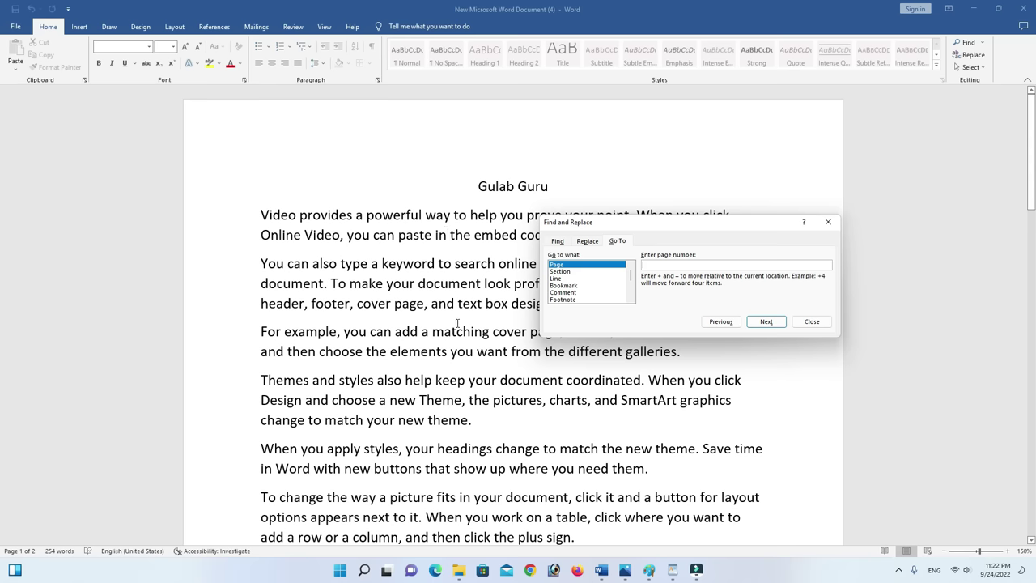
text(2)
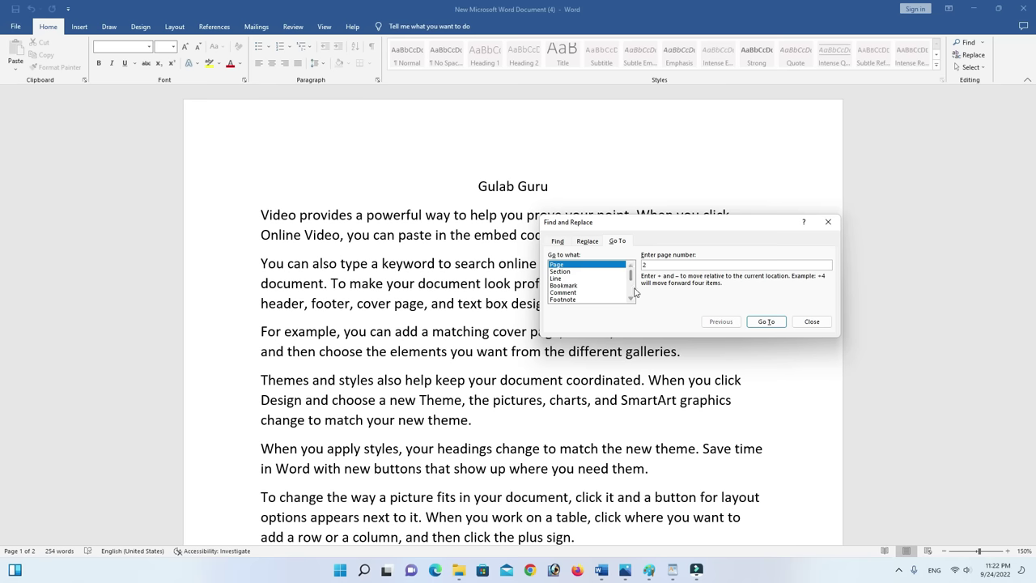
click(770, 323)
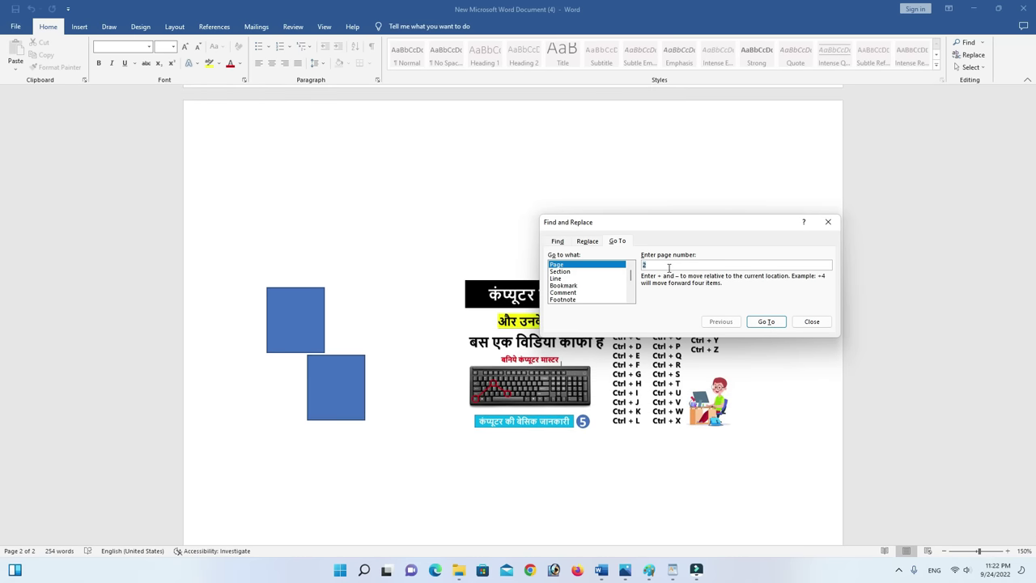
text(1)
click(767, 323)
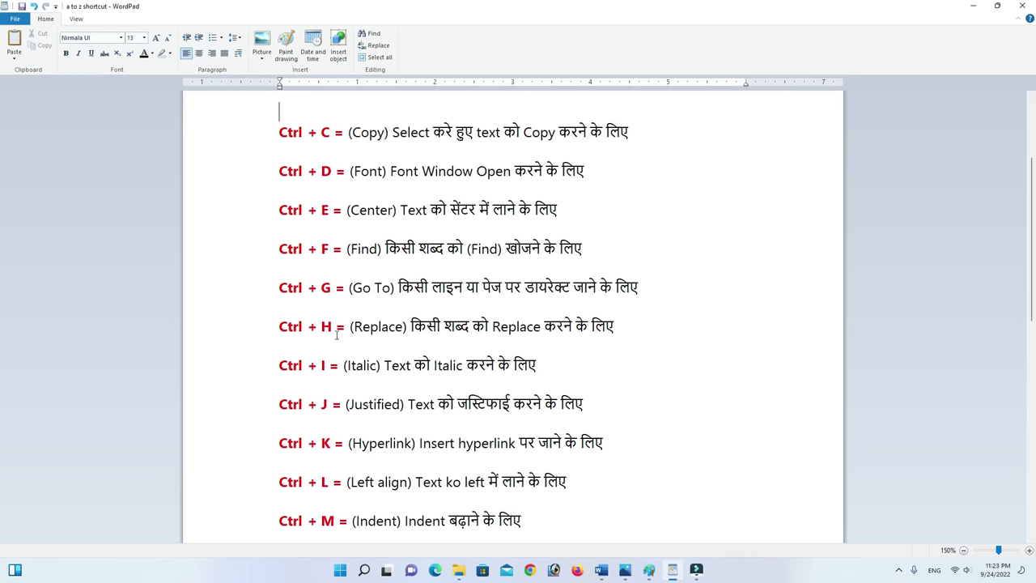
Switch from WordPad back to the Word document with Alt+Tab.
key(alt+Tab)
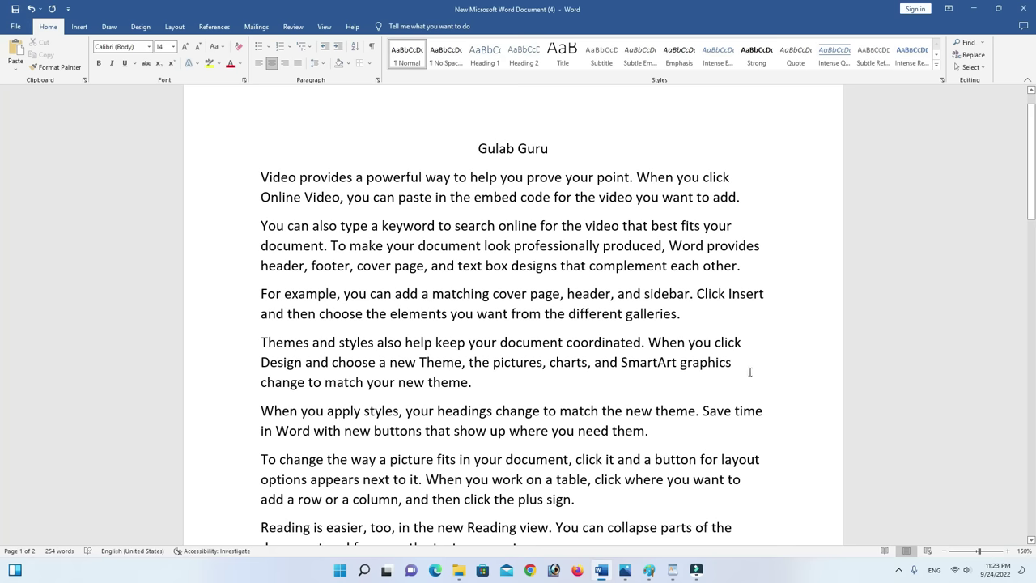
Open the Replace dialog with Ctrl+H and set Find what to 'document'.
key(ctrl+h)
mouse_move(510, 217)
mouse_down()
mouse_move(621, 229)
mouse_move(683, 217)
mouse_up()
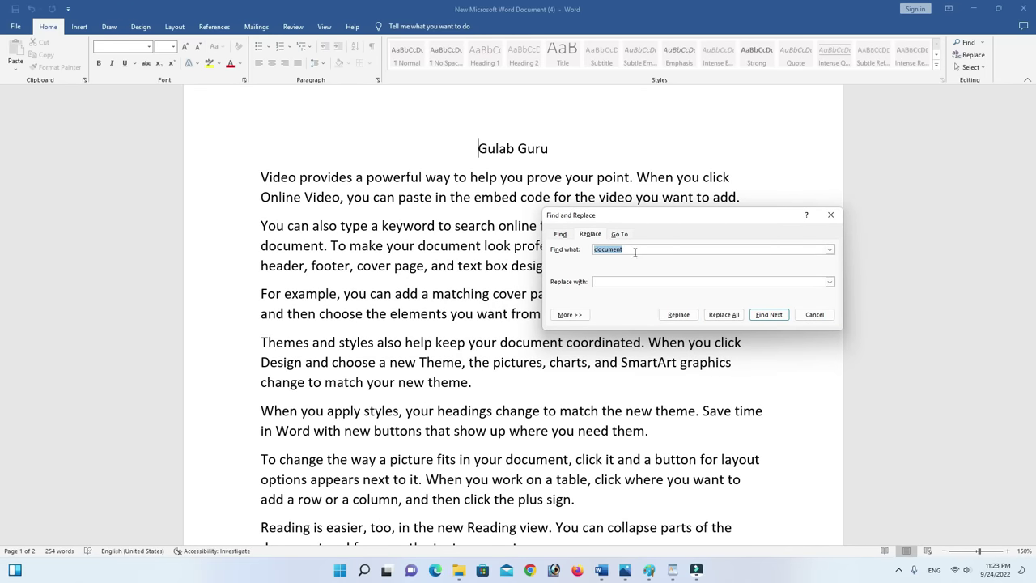
click(559, 236)
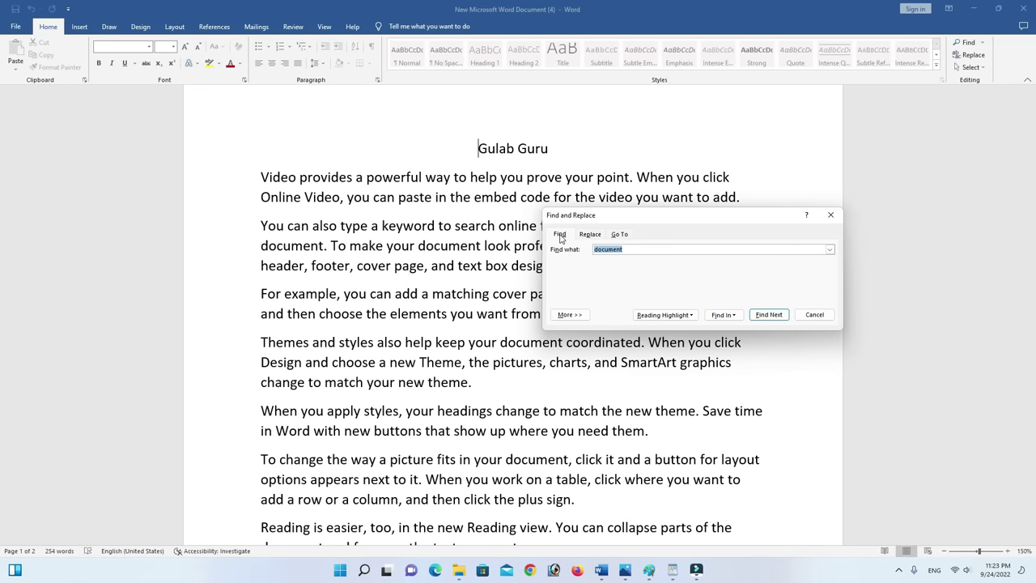
click(597, 236)
click(622, 236)
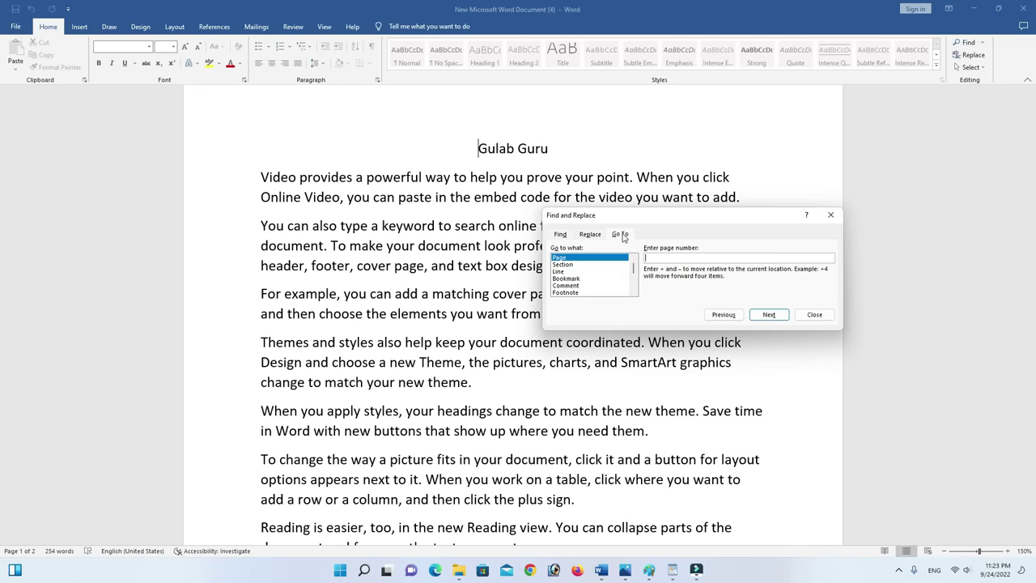
click(592, 235)
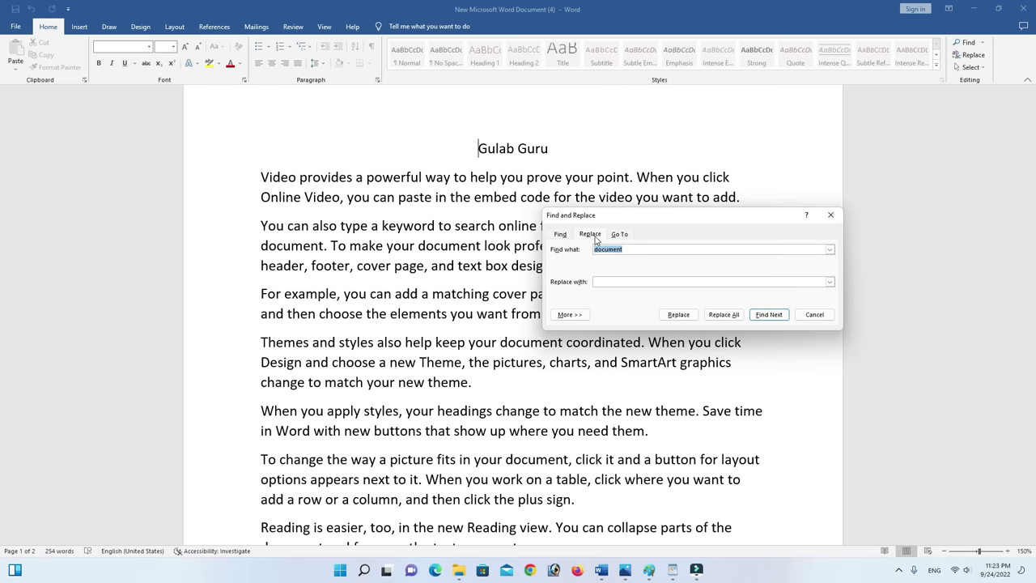
drag(607, 220, 660, 152)
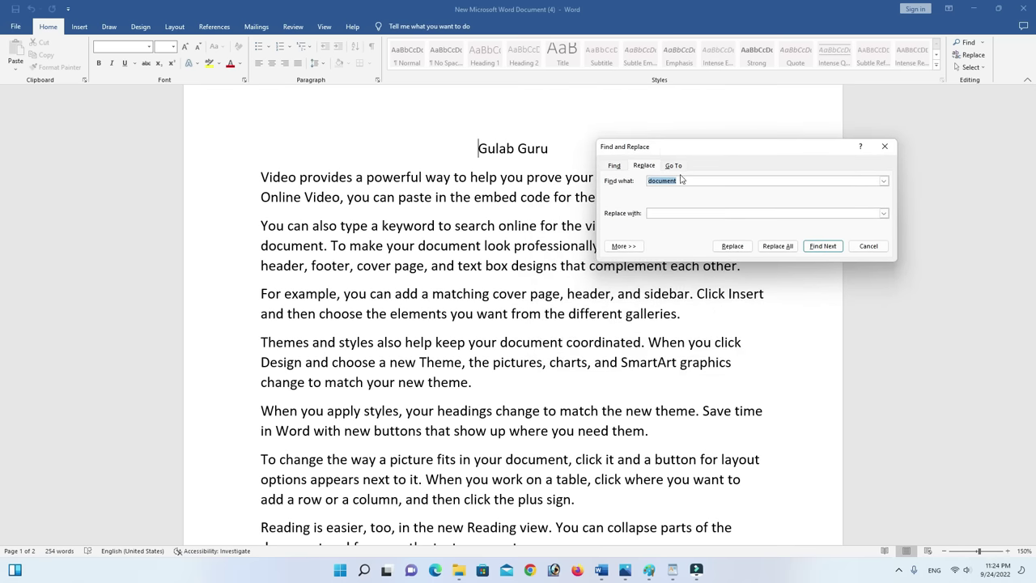
click(679, 183)
double_click(678, 183)
key(BackSpace)
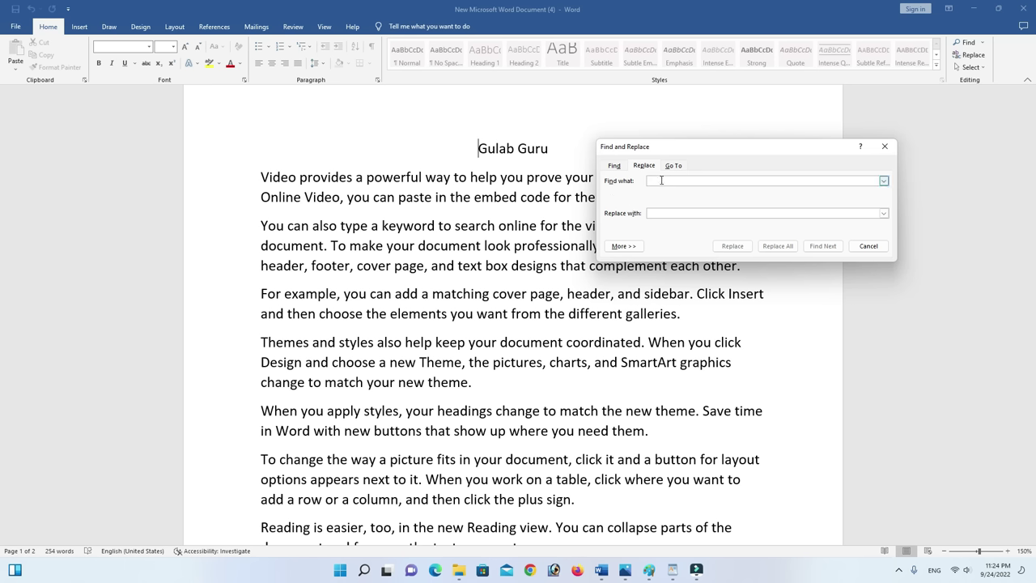
text(document)
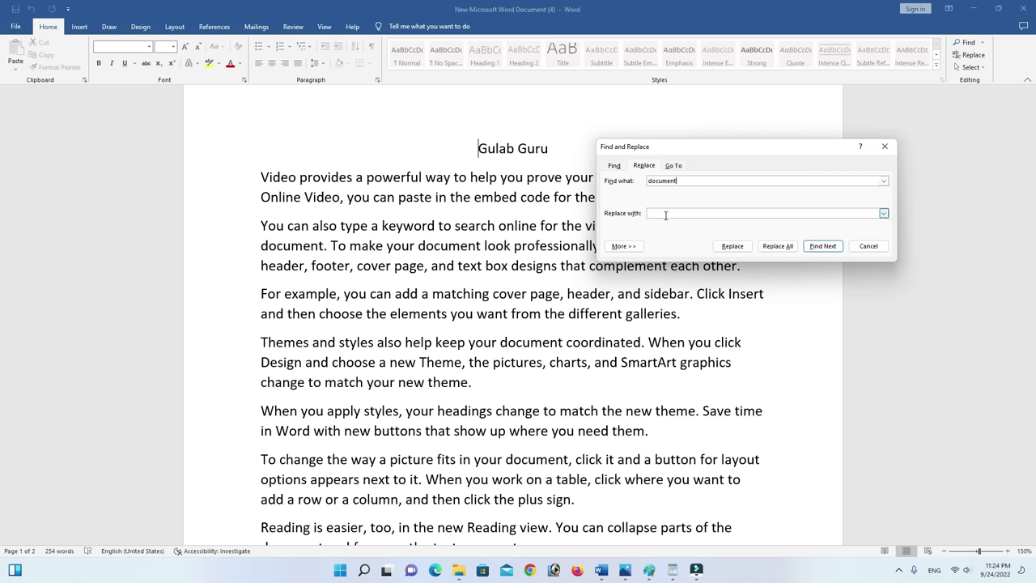
Enter the title name as Replace with text and find the first occurrence.
click(671, 212)
text(Gulab Gru)
key(BackSpace)
key(BackSpace)
key(BackSpace)
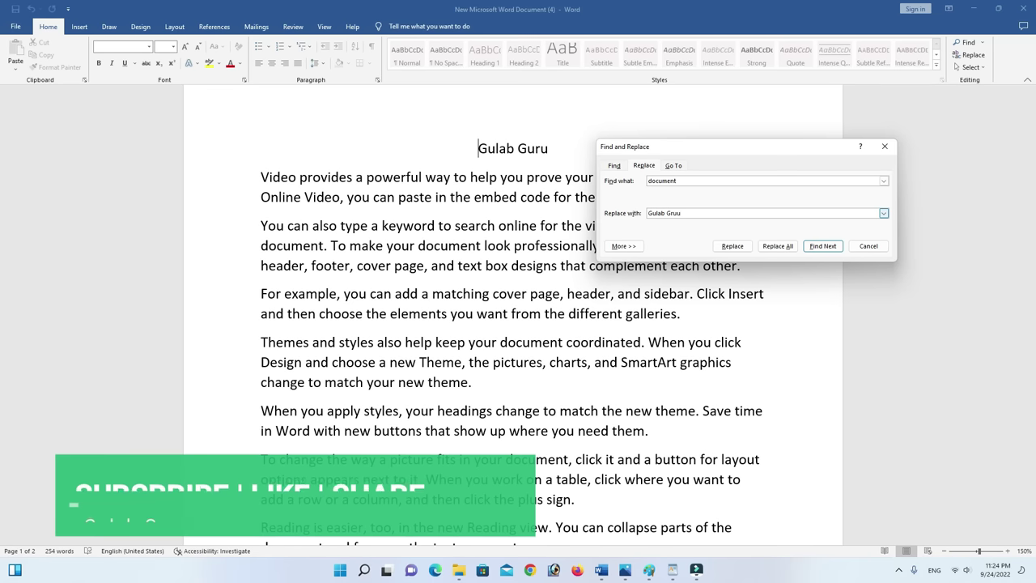
text(uru)
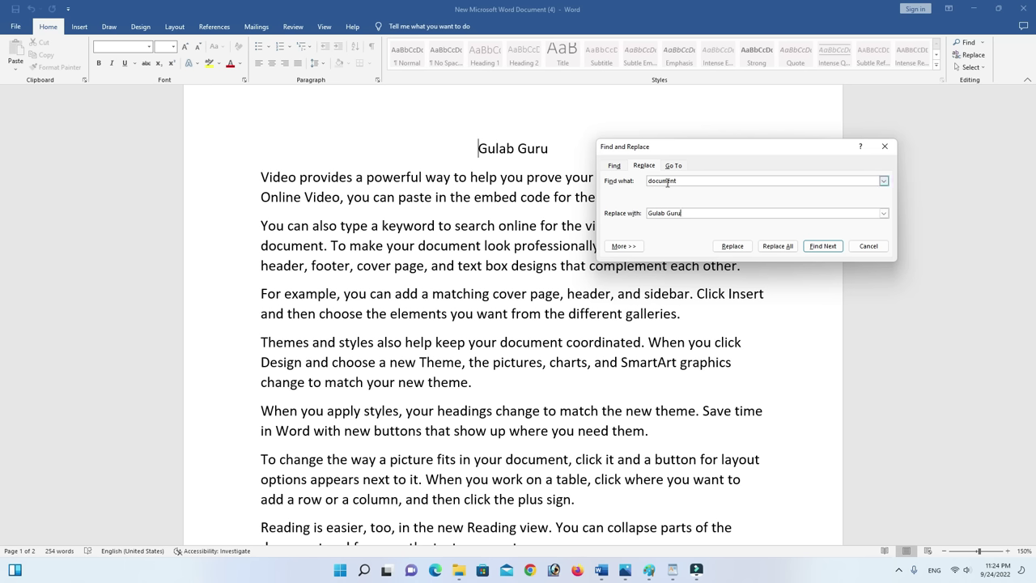
click(665, 217)
click(733, 246)
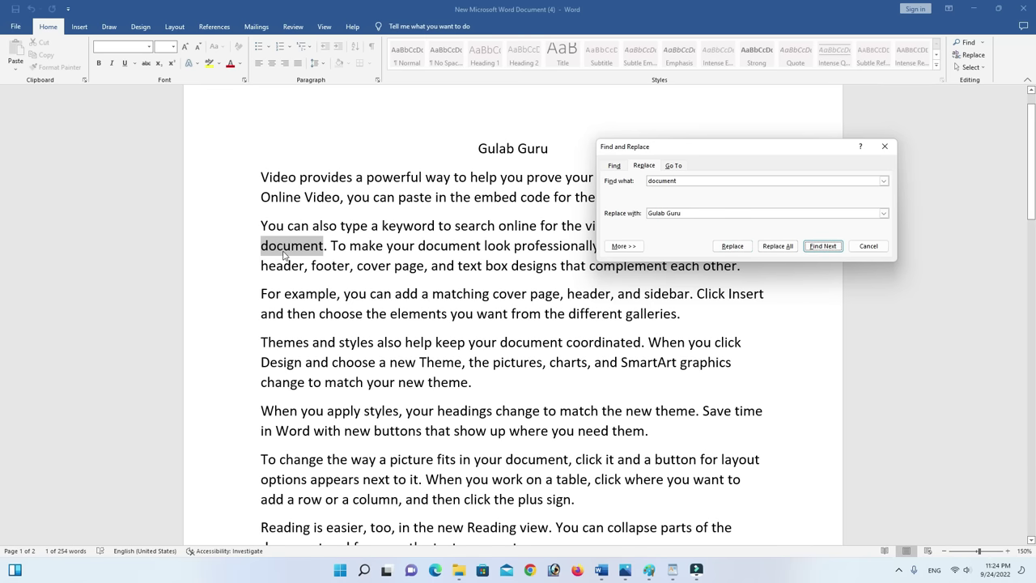
Replace three occurrences of 'document' with the title name, then close the dialog.
click(733, 246)
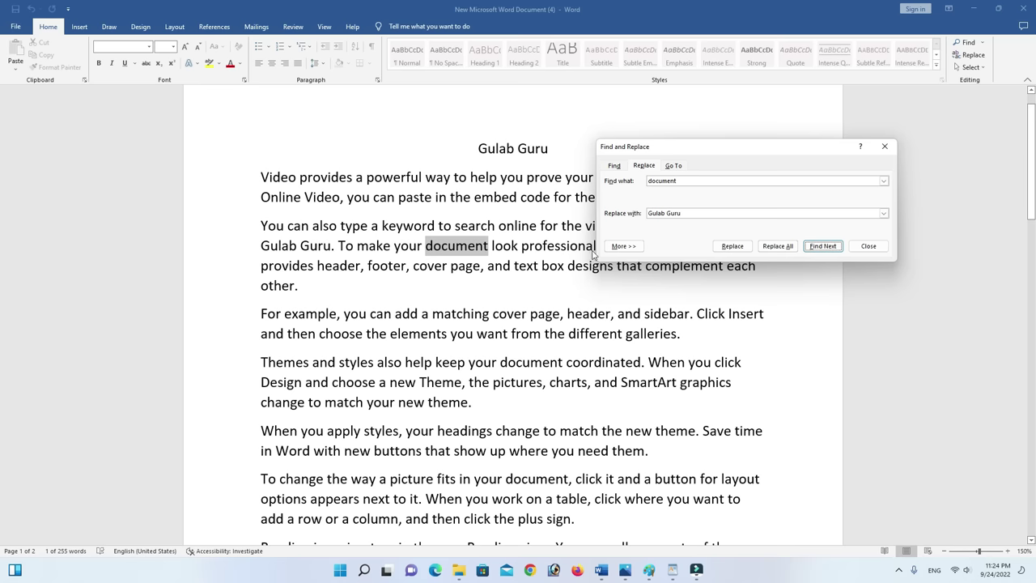
click(733, 246)
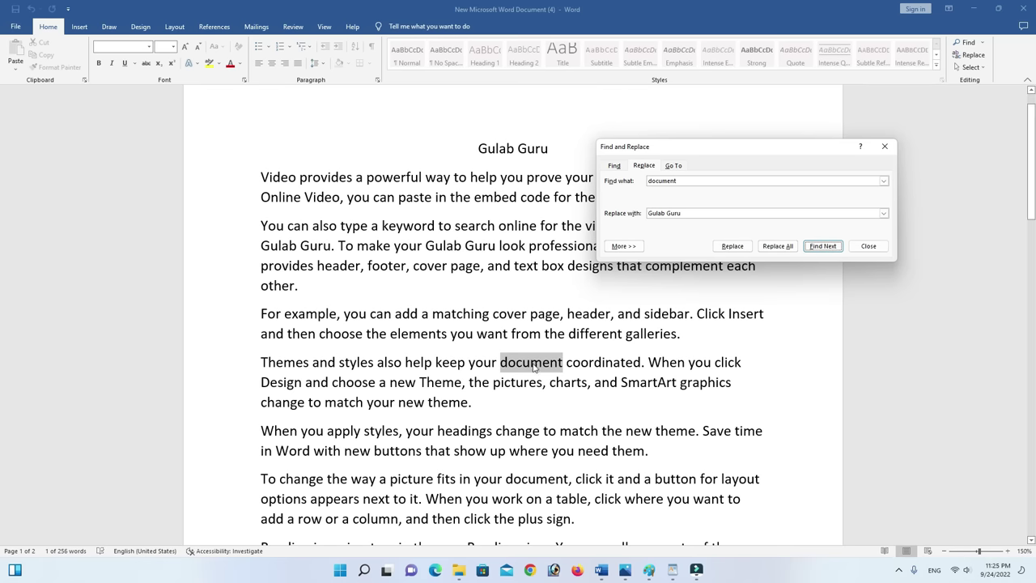
click(733, 246)
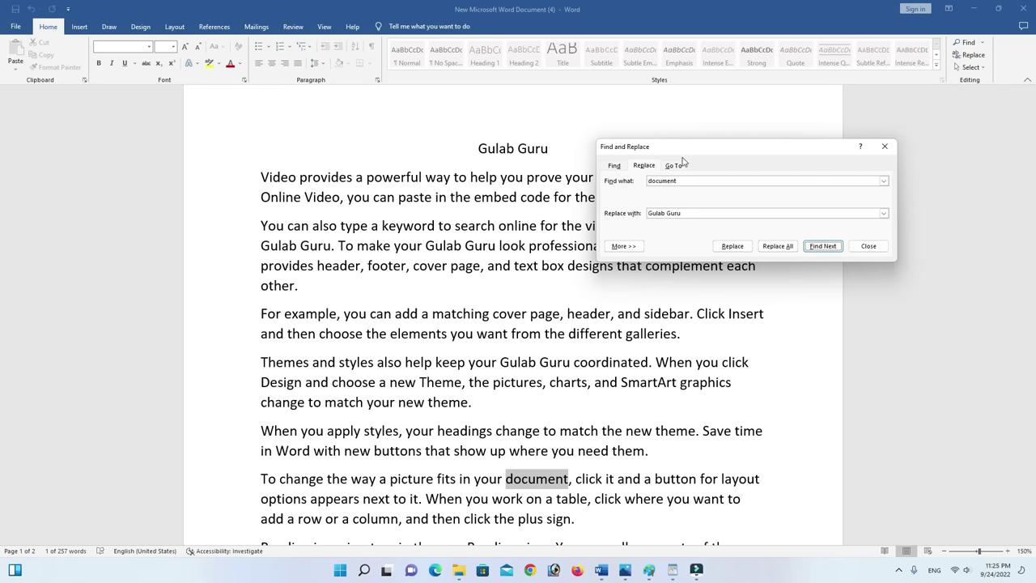
drag(714, 153, 654, 163)
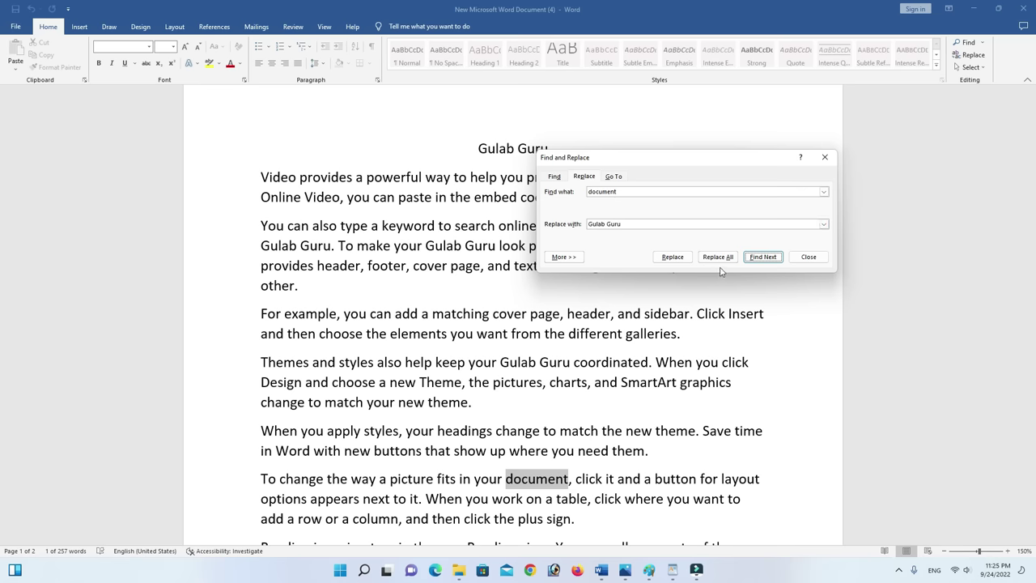
click(809, 259)
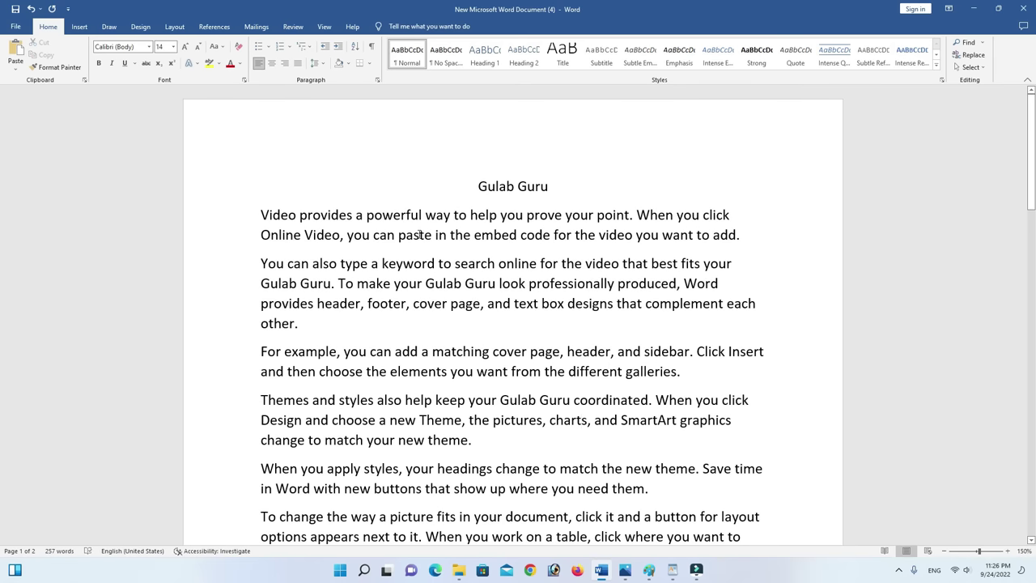
Italicize the words 'paste' and 'embed'.
drag(432, 234, 398, 240)
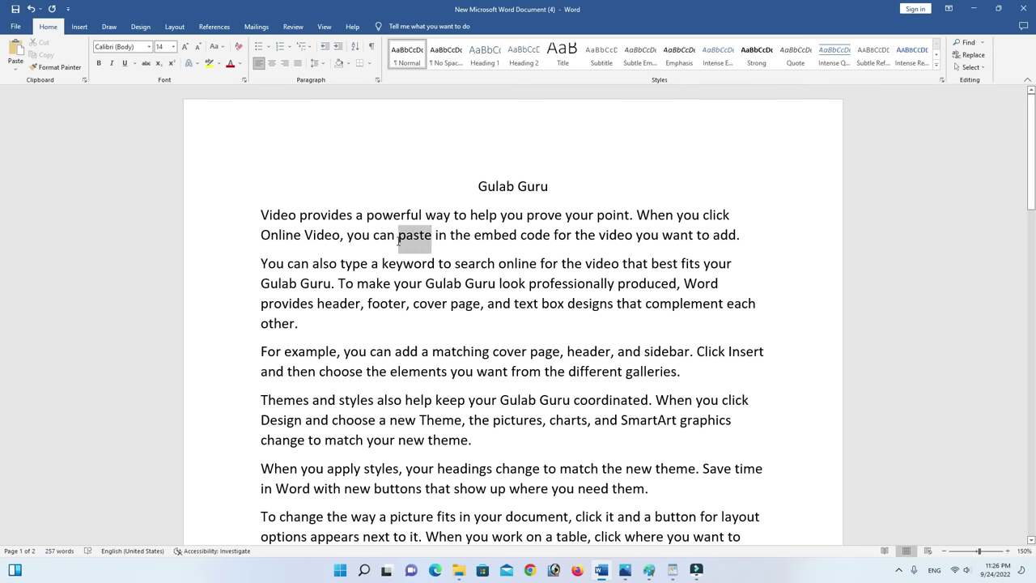
click(429, 240)
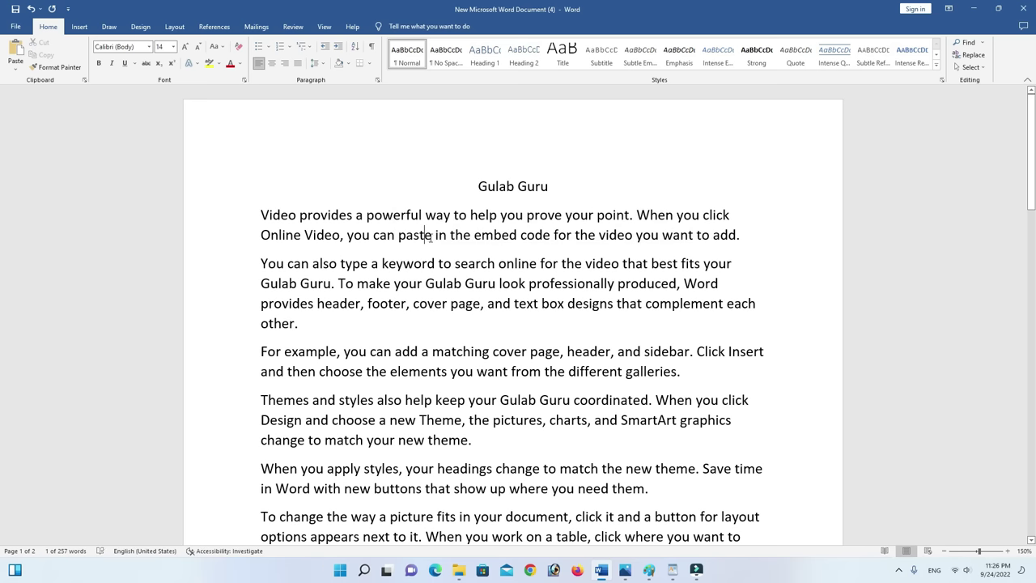
drag(433, 235, 407, 241)
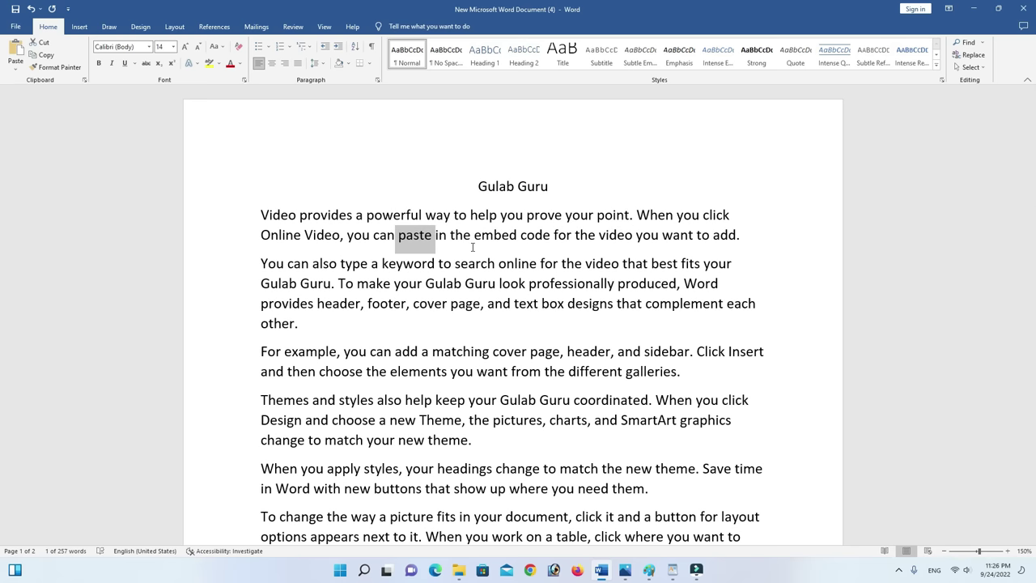
key(ctrl+i)
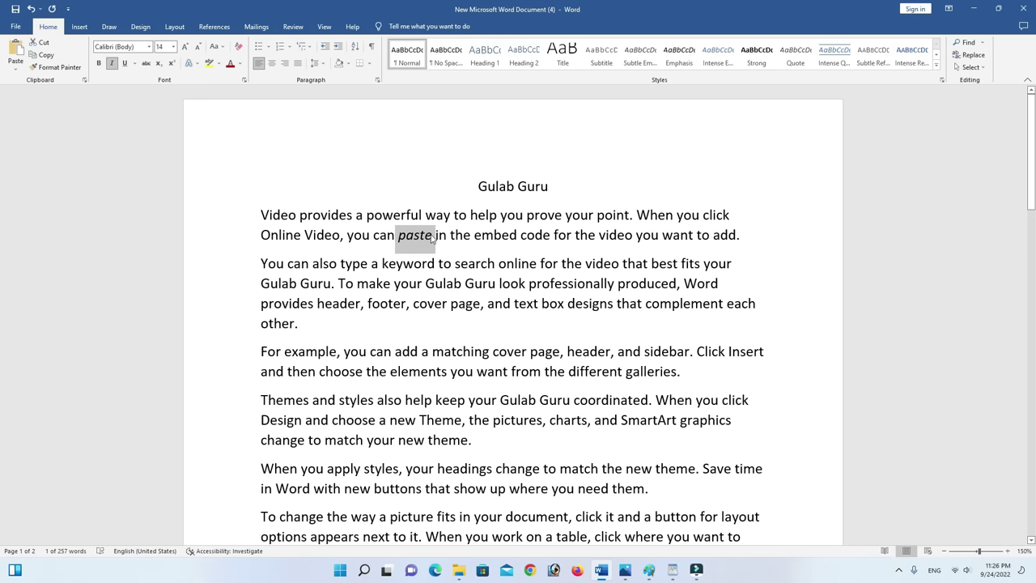
click(502, 236)
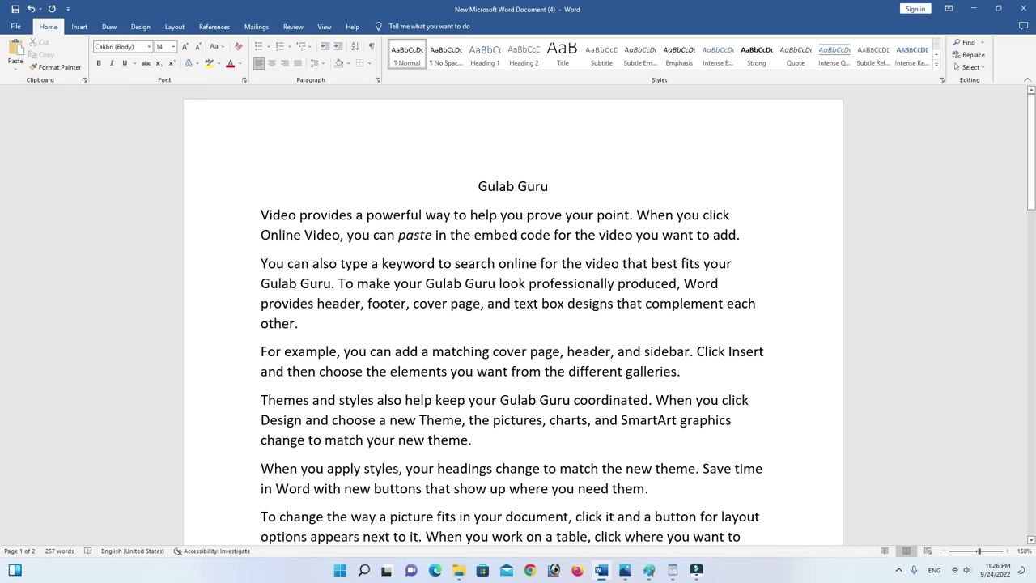
drag(517, 236, 476, 241)
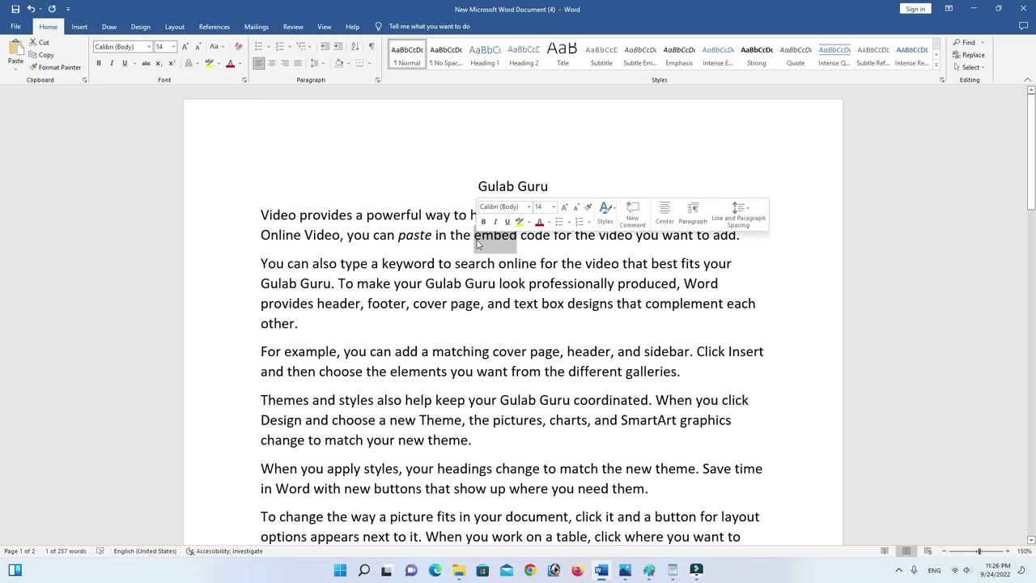
key(ctrl+i)
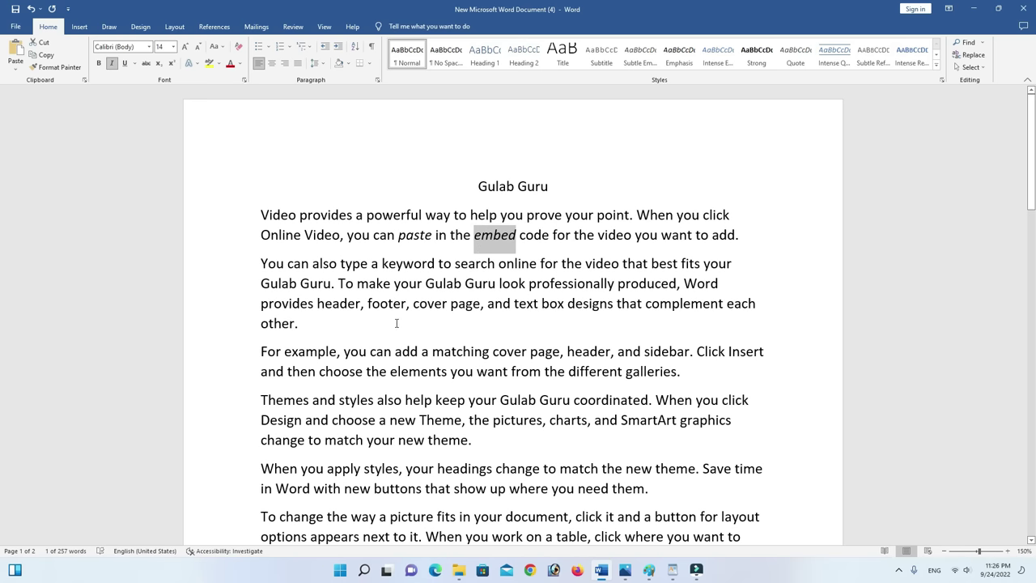
Italicize the whole paragraph beginning 'You can also type'.
drag(261, 264, 299, 323)
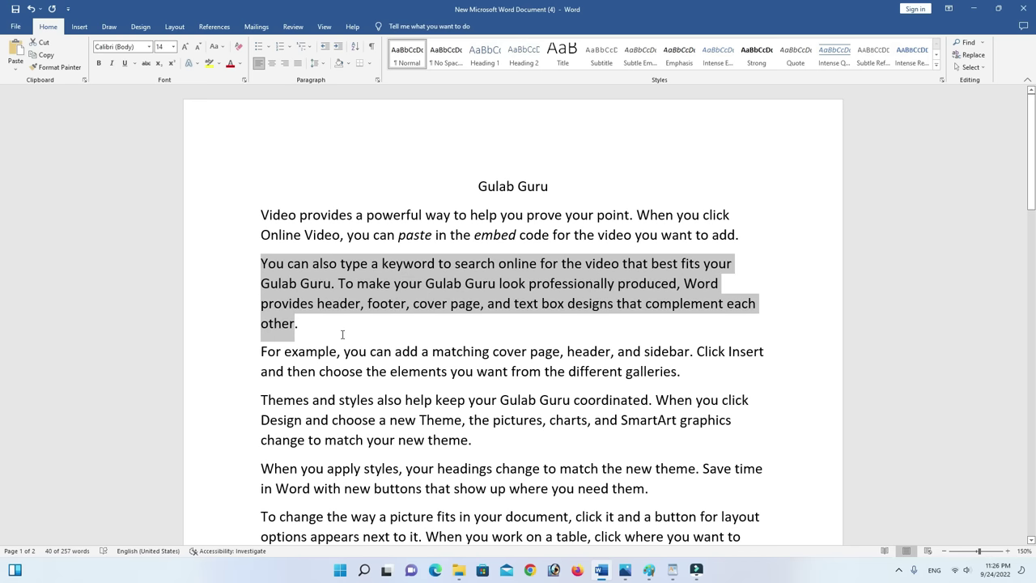
key(ctrl+i)
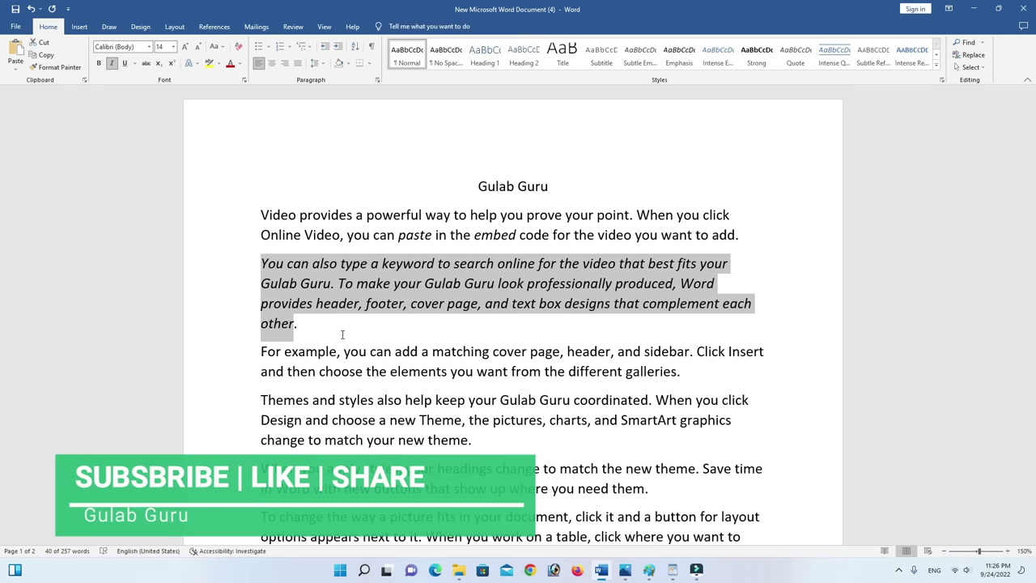
click(426, 327)
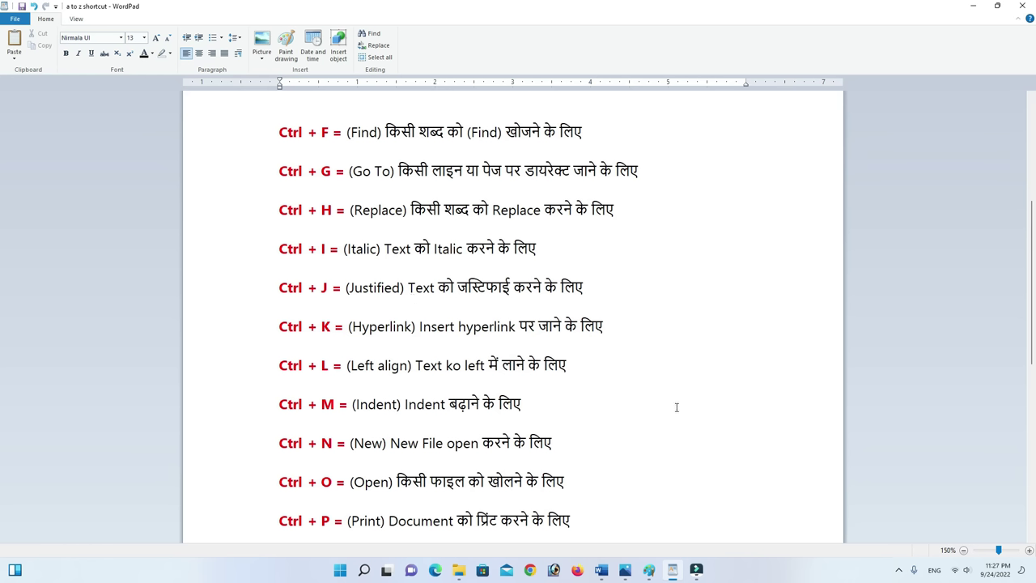
key(alt+Tab)
scroll(650, 419, down, 3)
scroll(650, 418, up, 2)
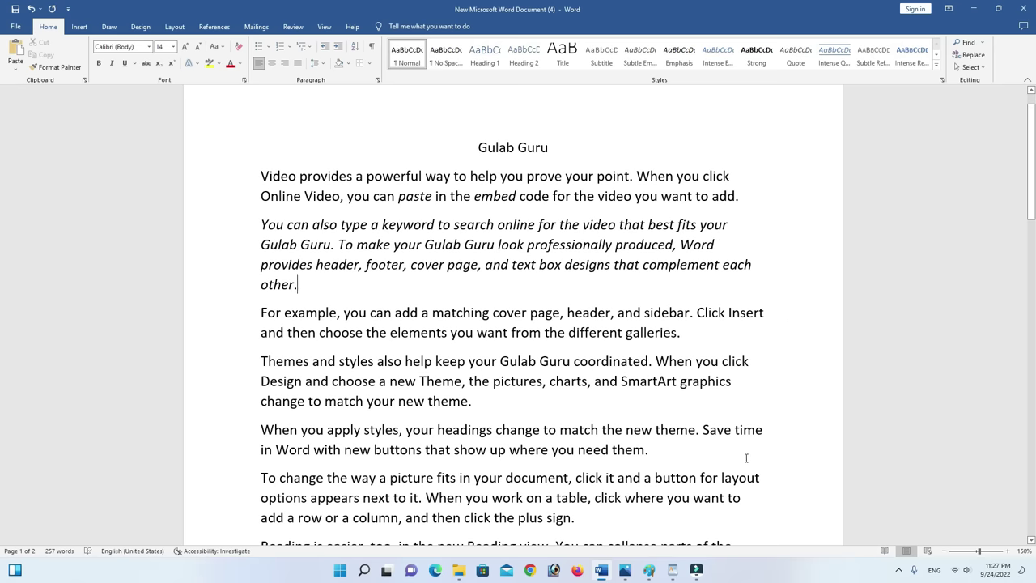
Review the two-page sample, then select all its text with Ctrl+A.
scroll(731, 418, up, 1)
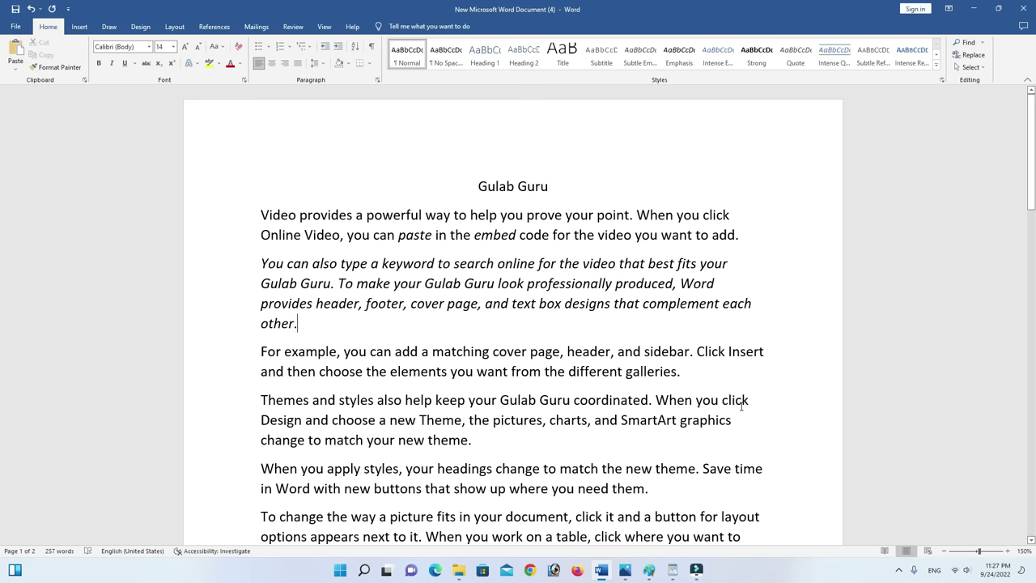
scroll(742, 406, down, 3)
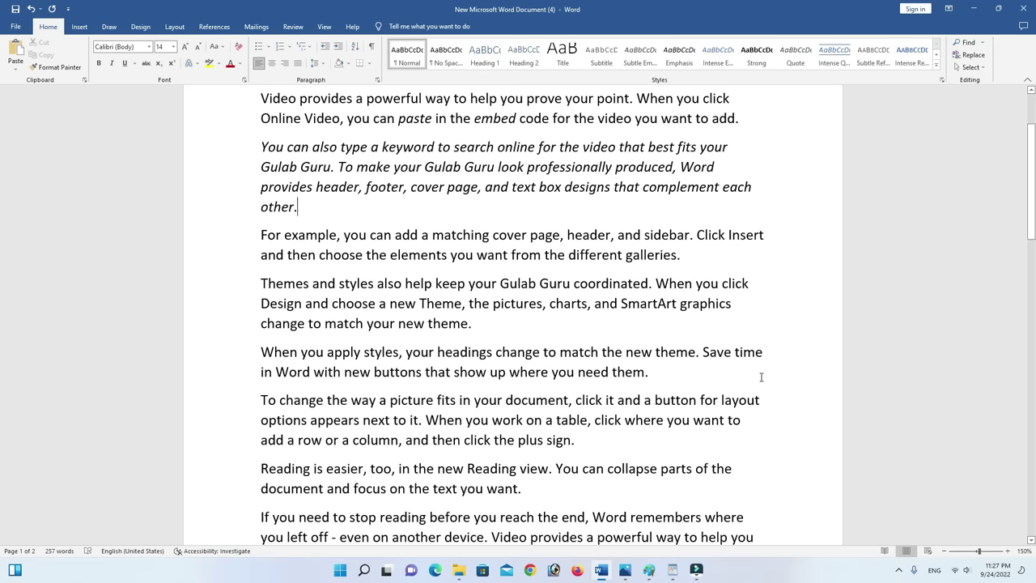
scroll(761, 376, up, 3)
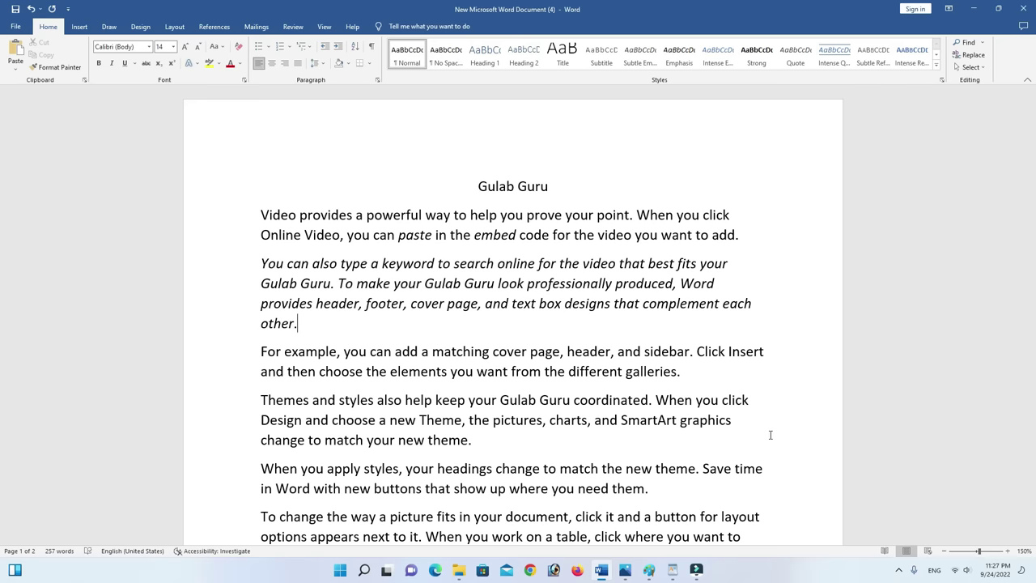
scroll(765, 421, down, 1)
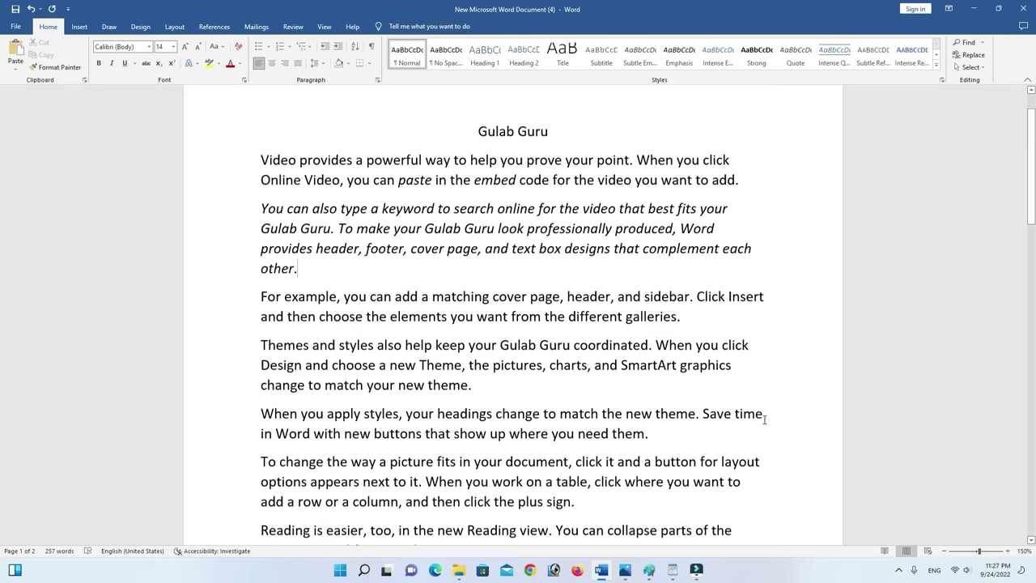
scroll(765, 421, down, 1)
scroll(779, 421, up, 2)
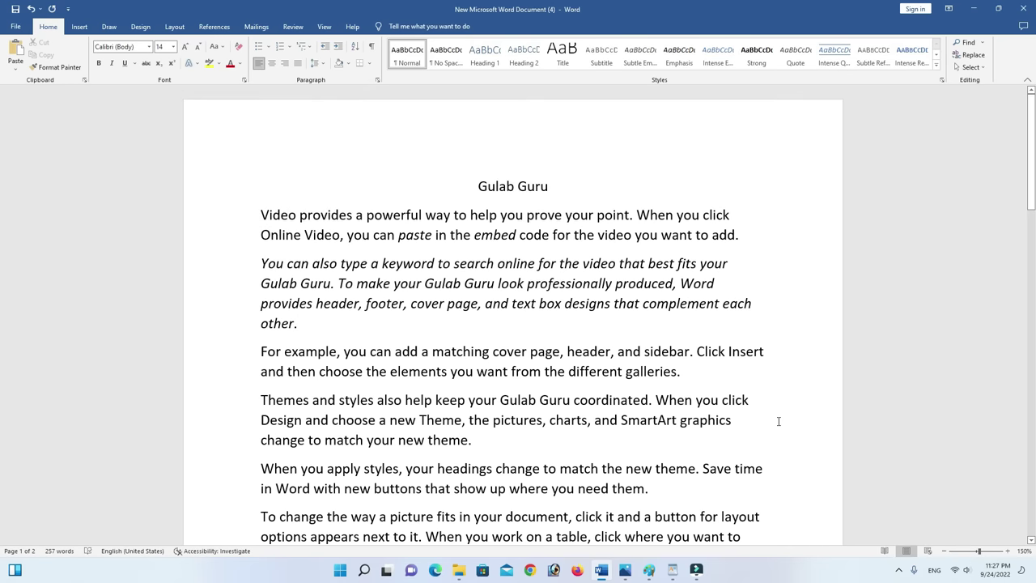
key(ctrl+a)
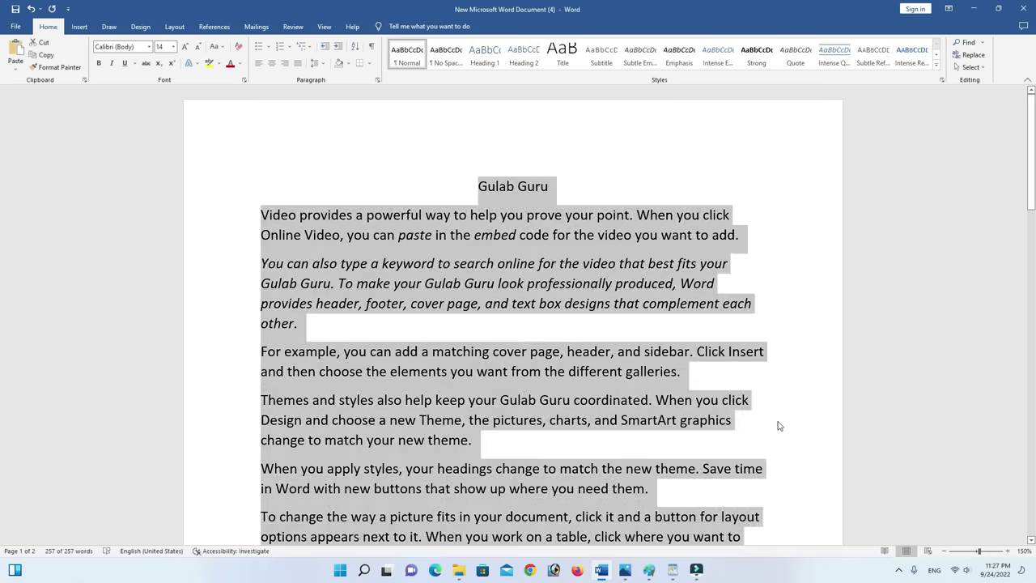
Justify the whole selected text, including the title, then deselect and review the result.
key(ctrl+j)
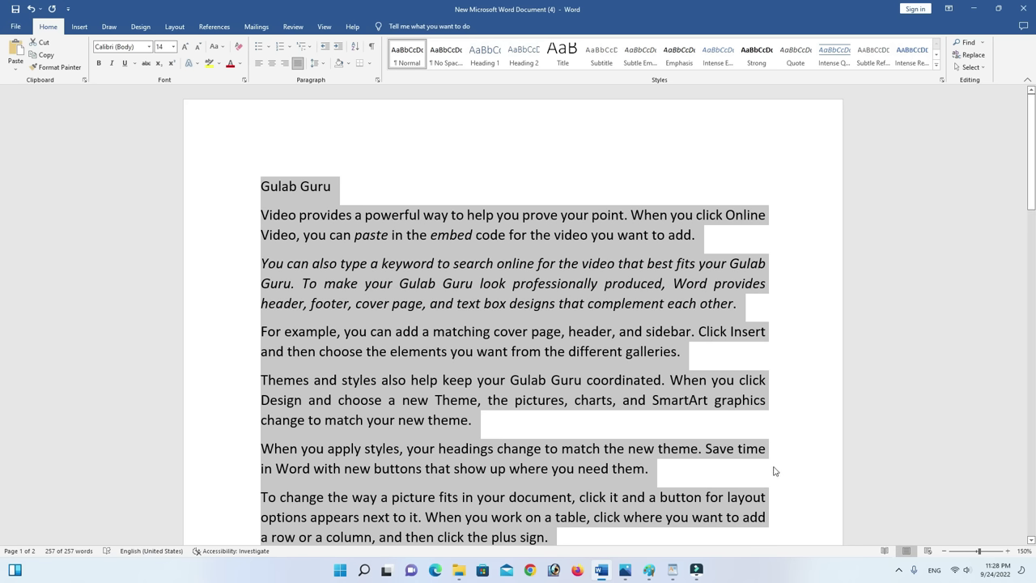
click(775, 450)
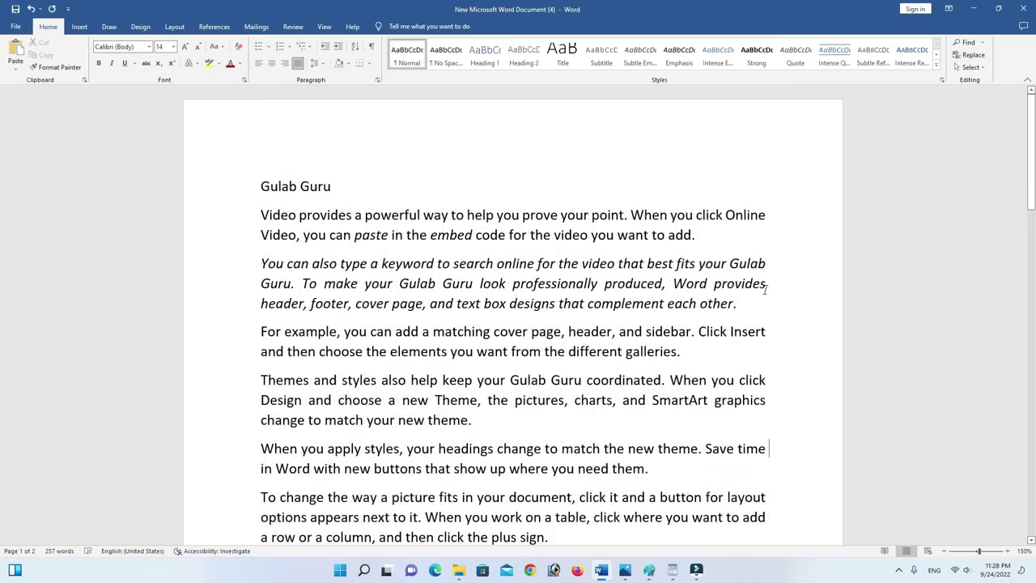
scroll(765, 405, down, 4)
scroll(765, 418, down, 2)
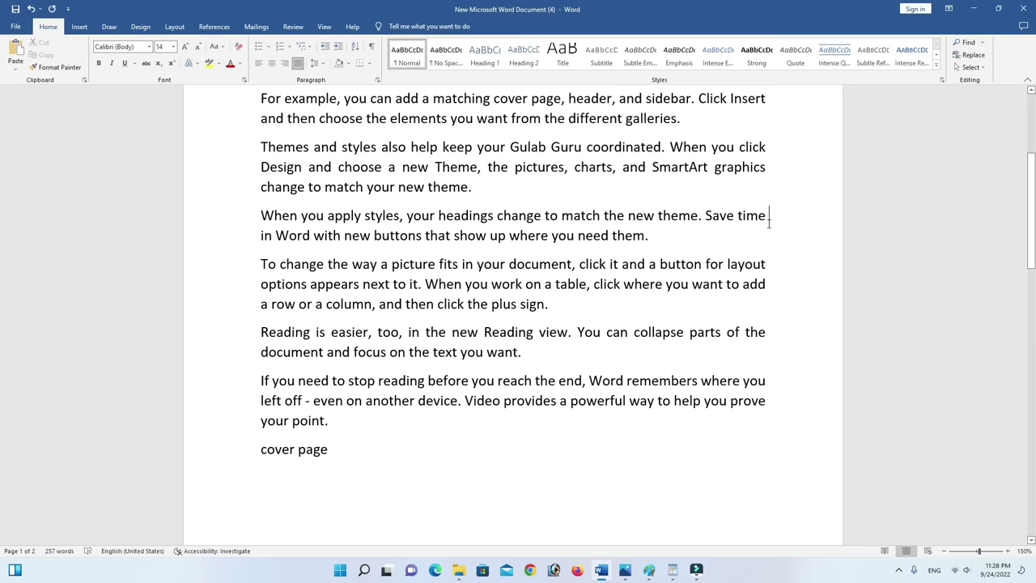
scroll(777, 313, up, 5)
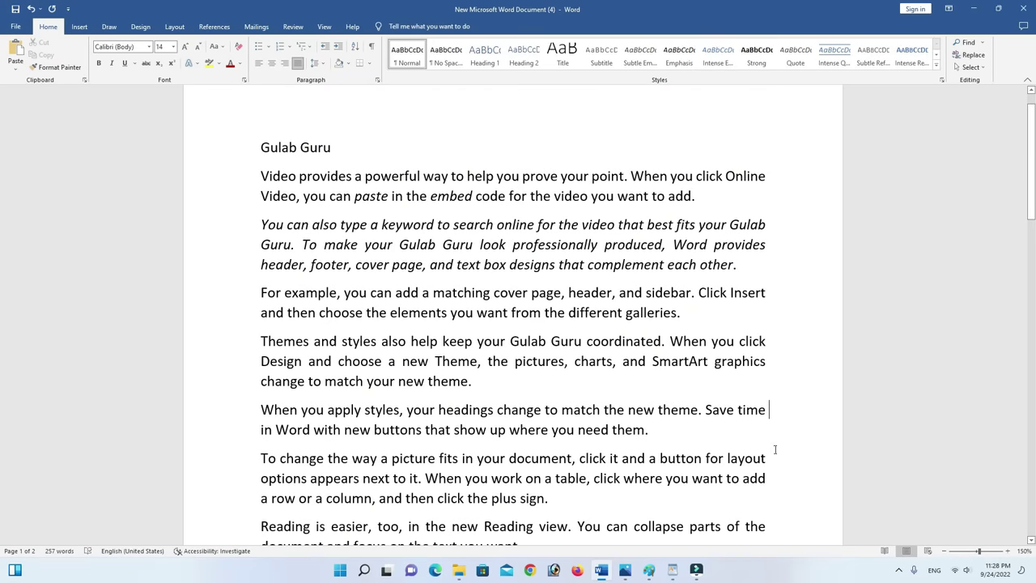
scroll(779, 430, down, 5)
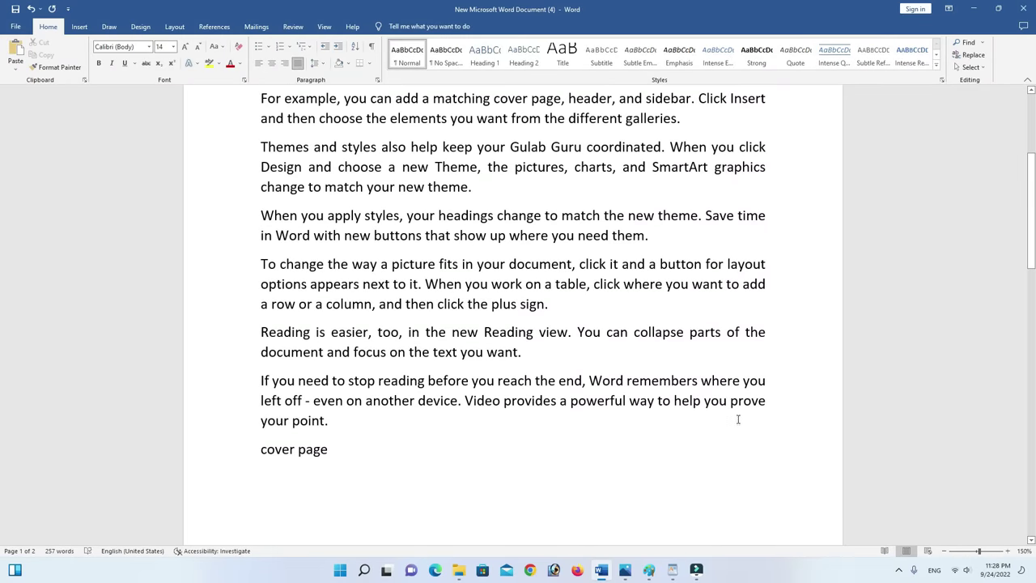
scroll(772, 291, up, 4)
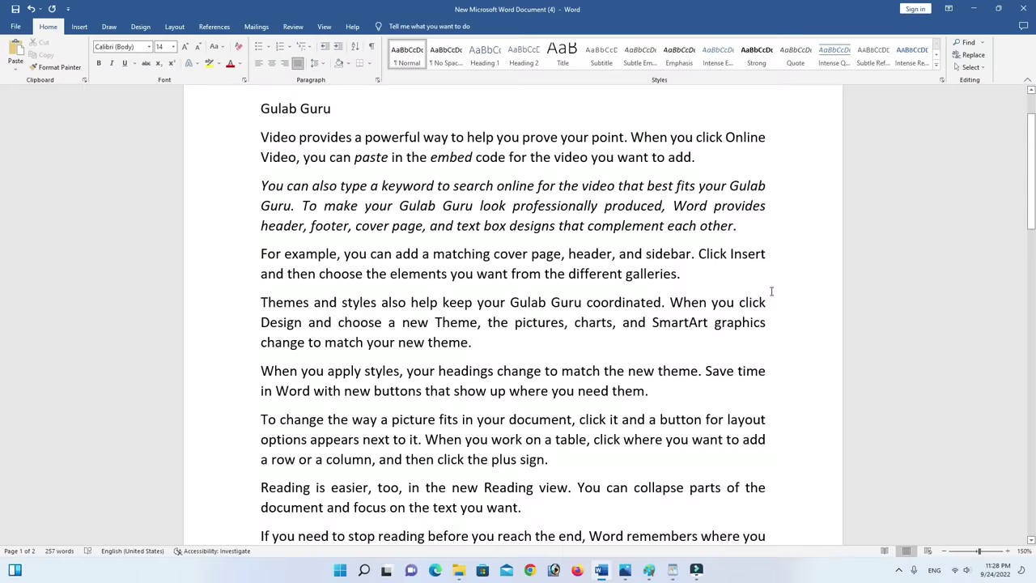
scroll(772, 291, up, 2)
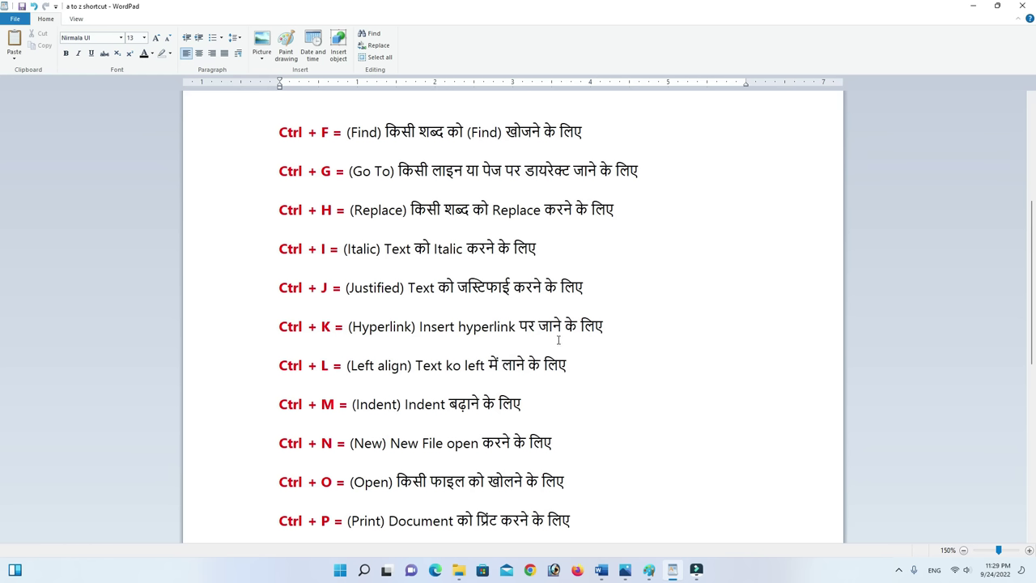
Back in Word, select the name in the Themes paragraph and start a hyperlink with Ctrl+K.
key(alt+Tab)
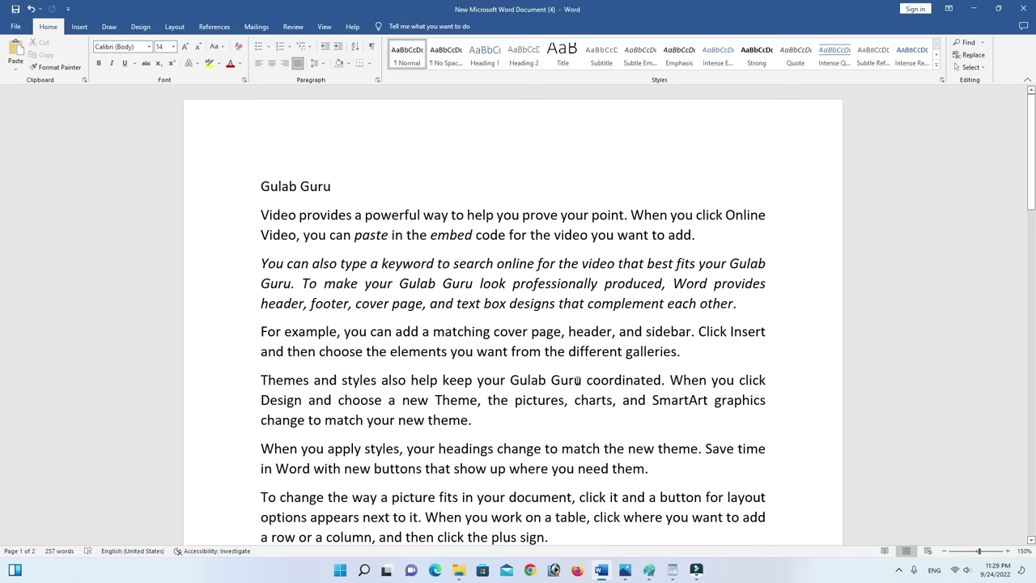
drag(581, 380, 510, 381)
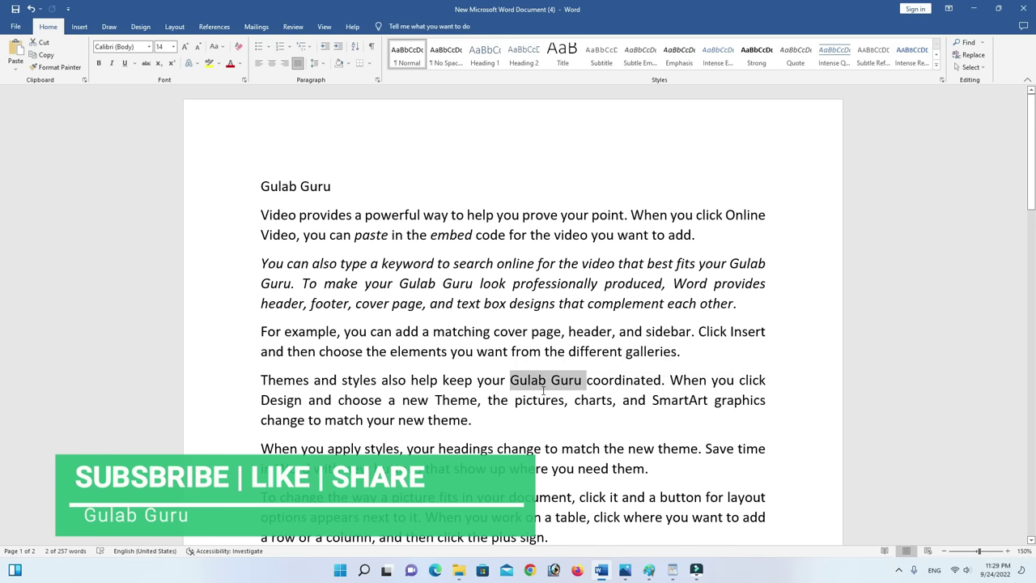
key(ctrl+k)
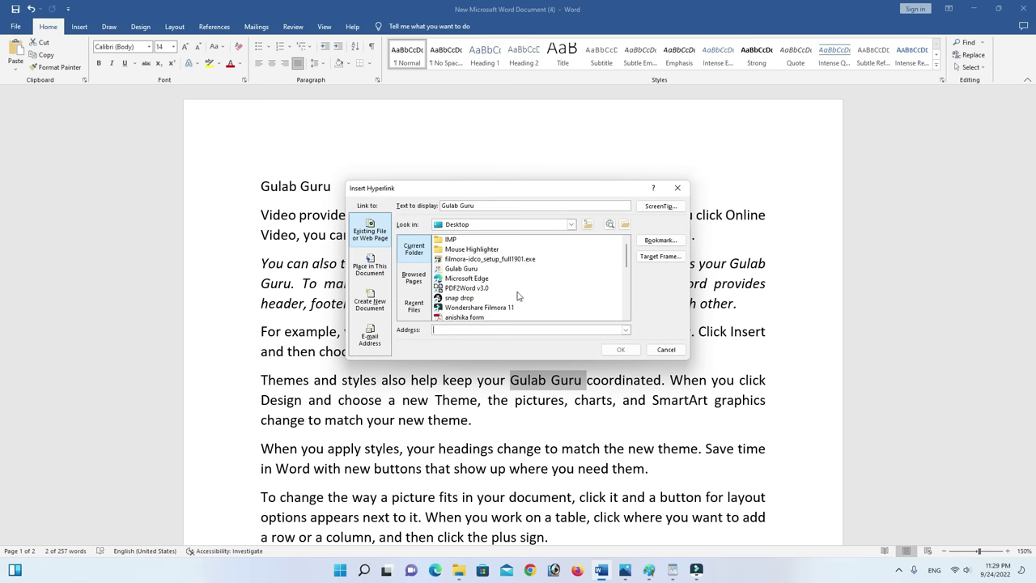
Link the selected name to the 'computer ka parichay' image in the Thumbnail folder.
scroll(502, 280, down, 1)
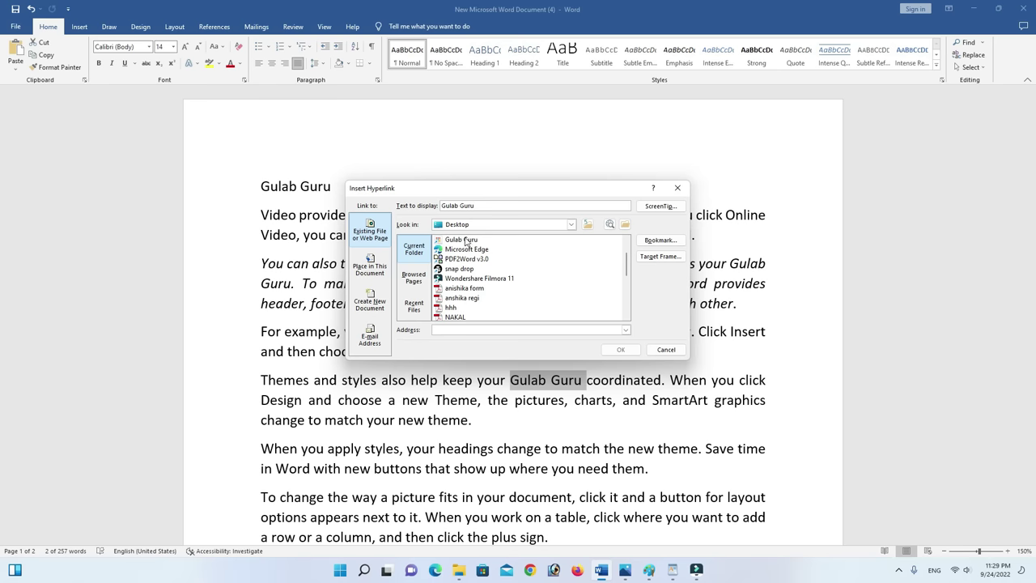
scroll(471, 260, down, 1)
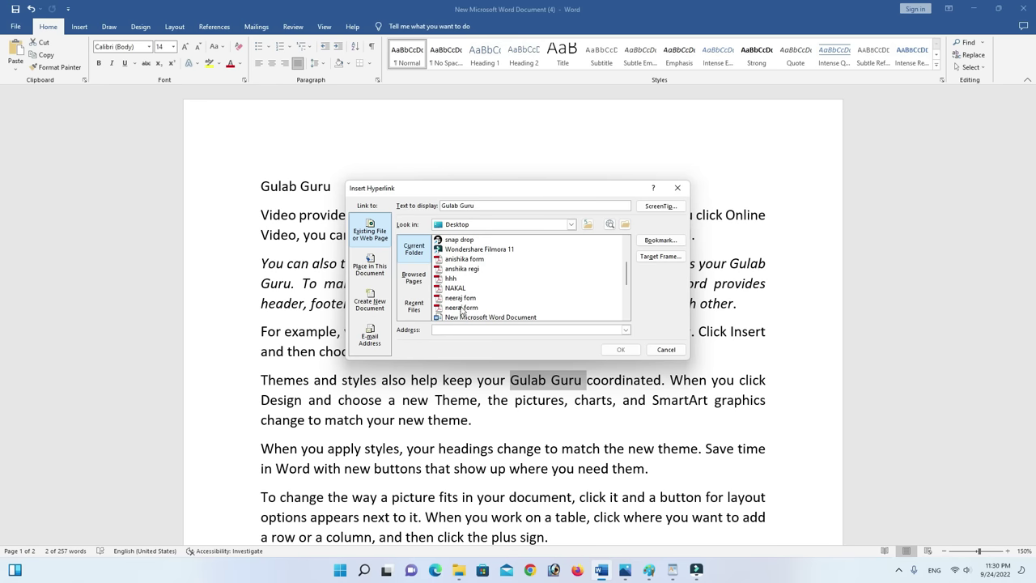
double_click(465, 289)
click(469, 289)
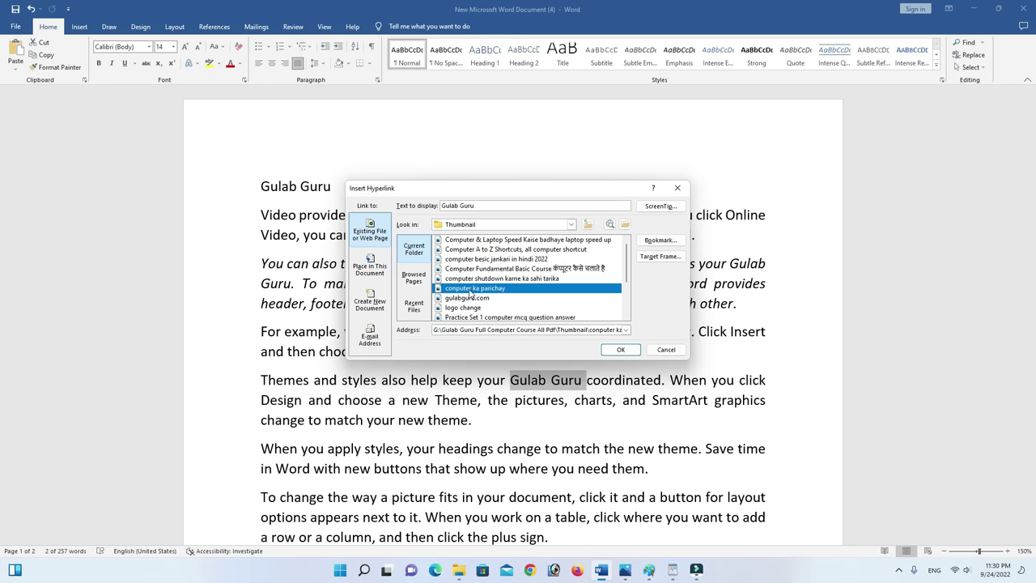
click(621, 350)
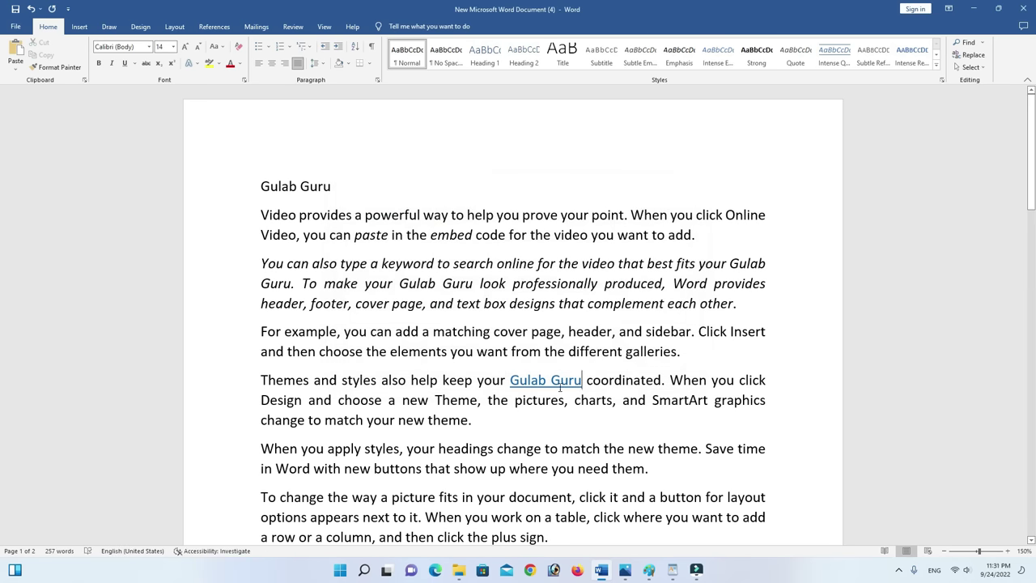
Follow the new link to view 'computer ka parichay.jpg', close the viewer, and return to the Themes paragraph.
click(657, 402)
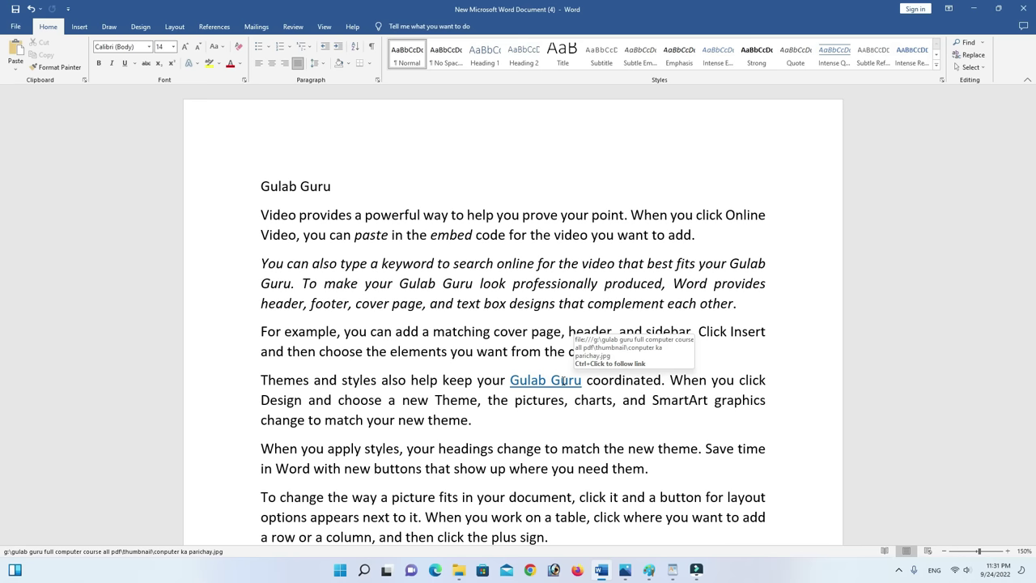
ctrl+click(563, 380)
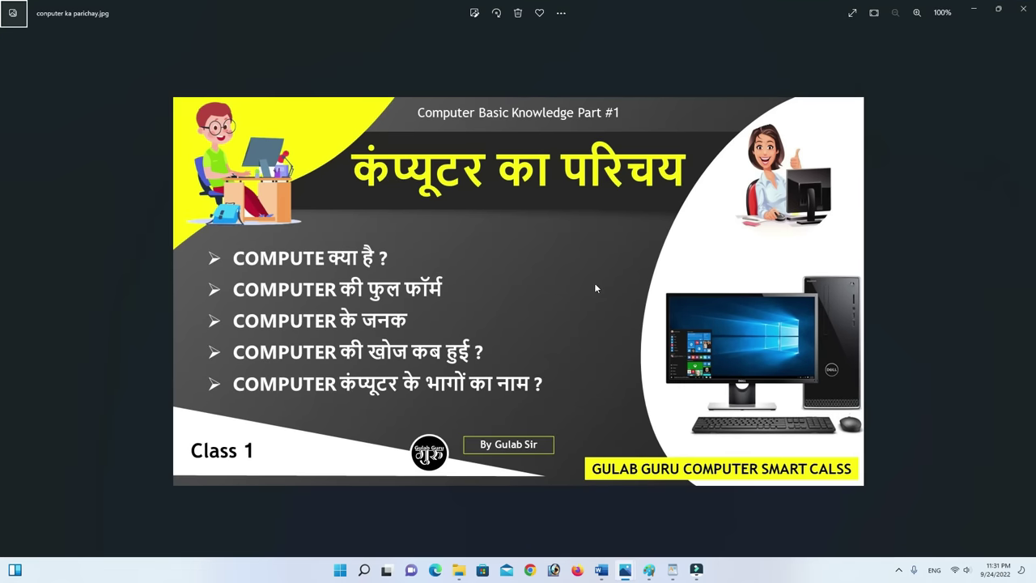
click(1025, 11)
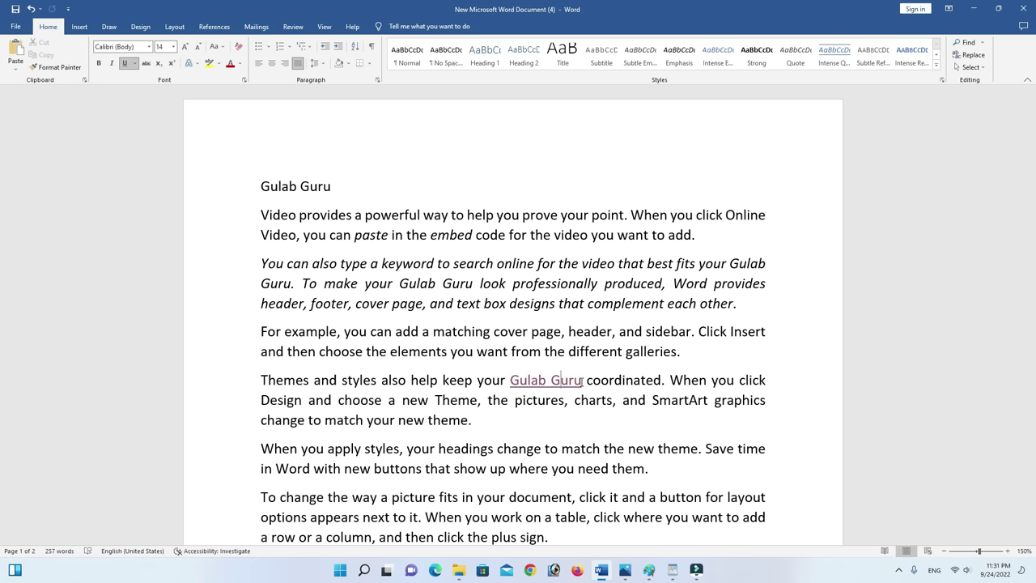
click(613, 418)
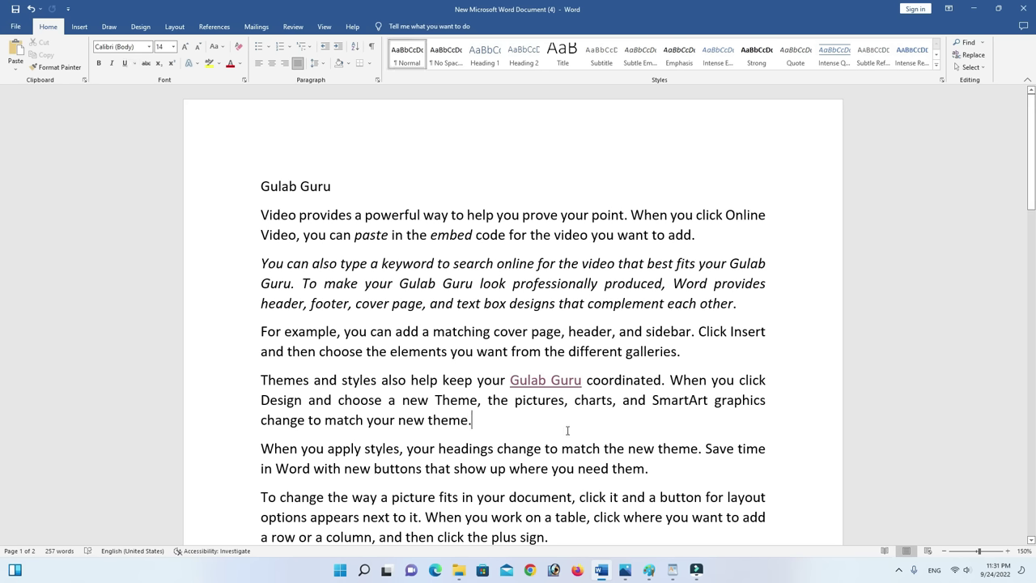
Check the Ctrl+F to Ctrl+P entries in the WordPad list, then return to the Word sample.
key(alt+Tab)
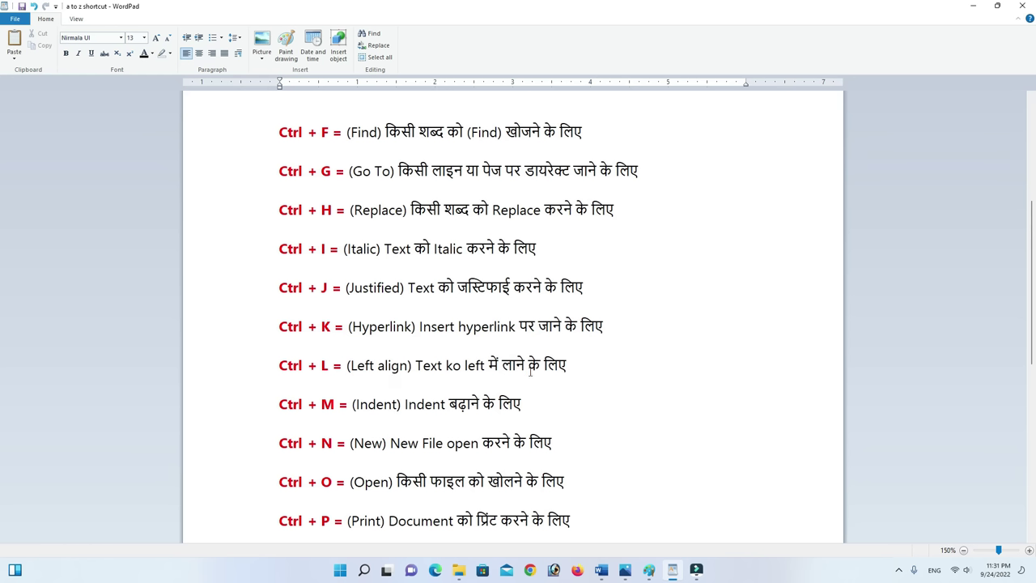
key(alt+Tab)
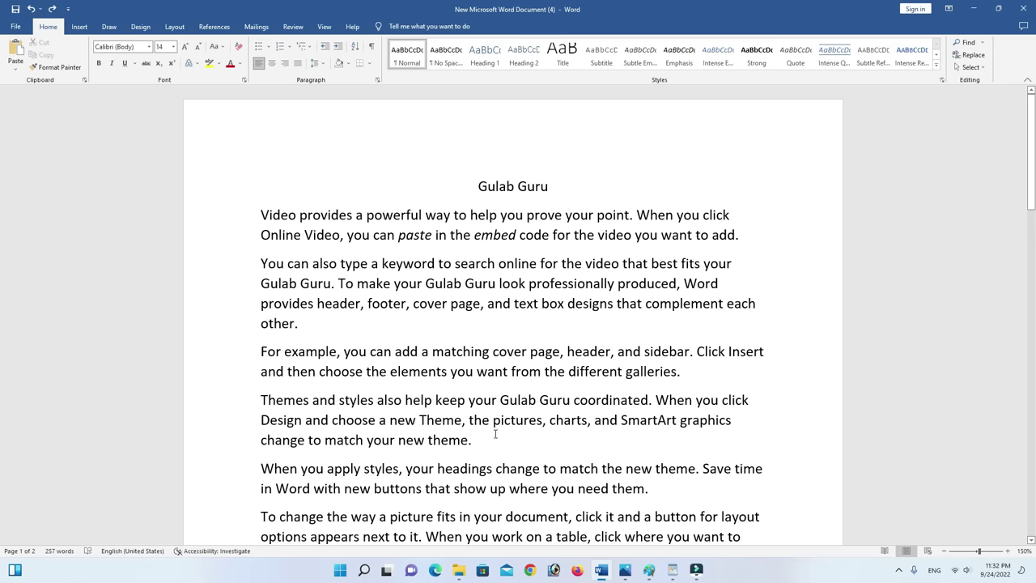
scroll(467, 423, down, 1)
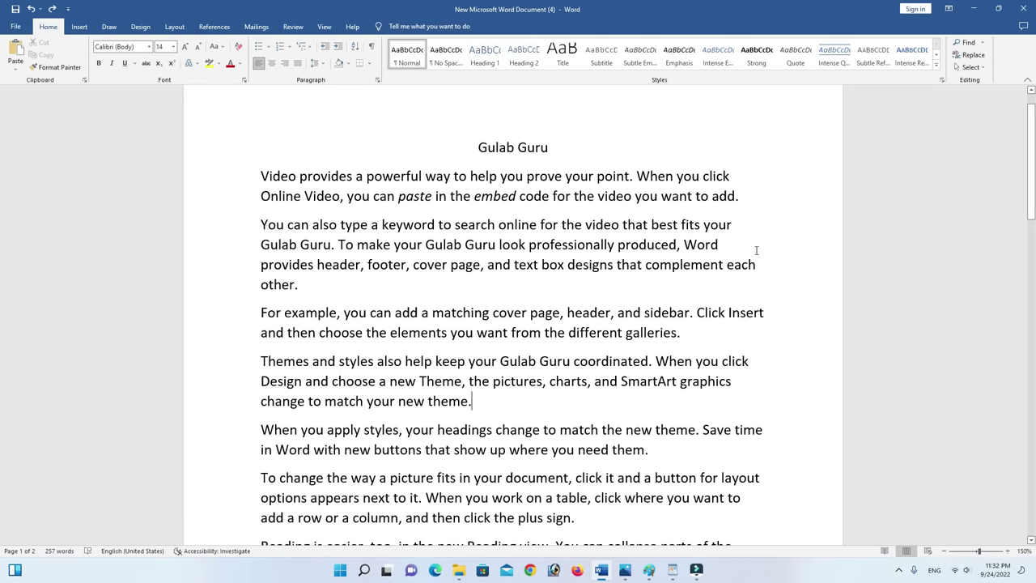
Right-align the entire document with Ctrl+A and Ctrl+R, then deselect.
key(ctrl+a)
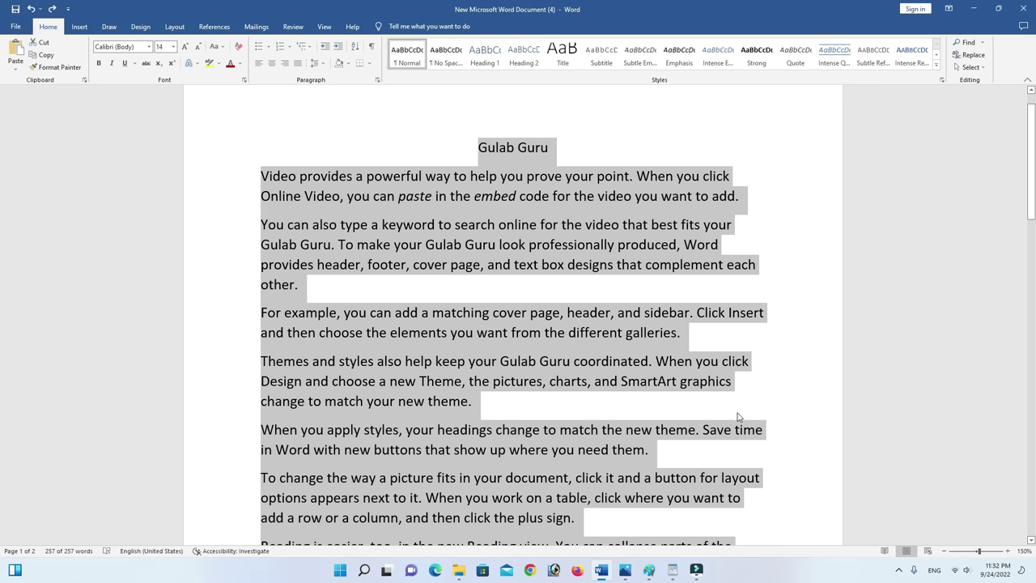
key(ctrl+r)
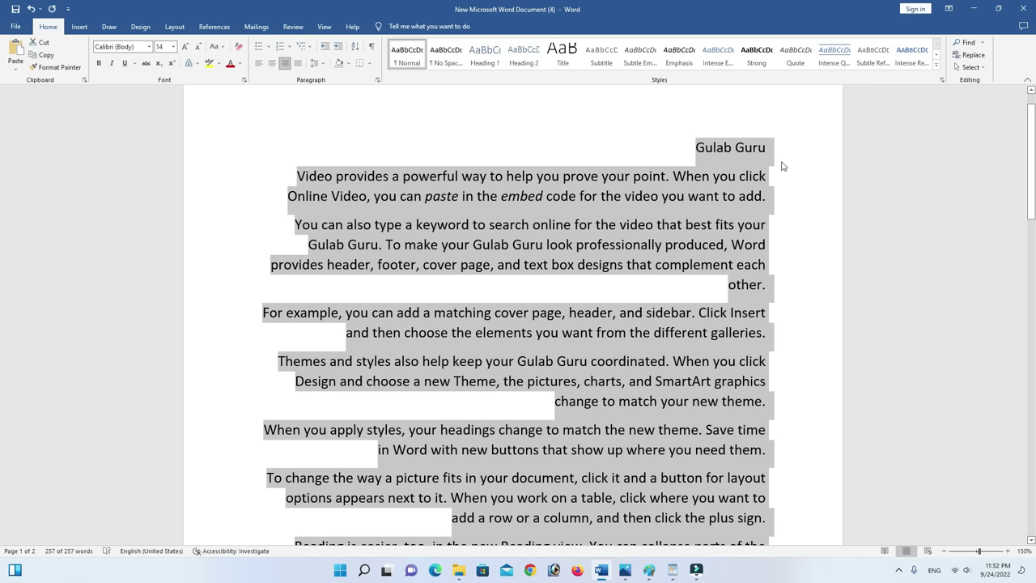
click(772, 351)
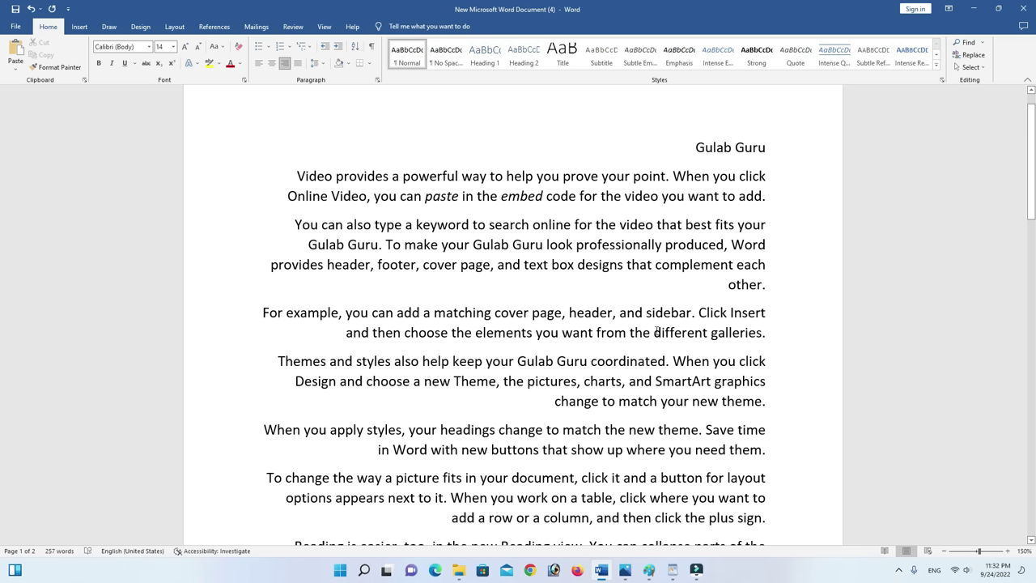
Set the whole document back to left alignment with Ctrl+L and deselect.
key(ctrl+a)
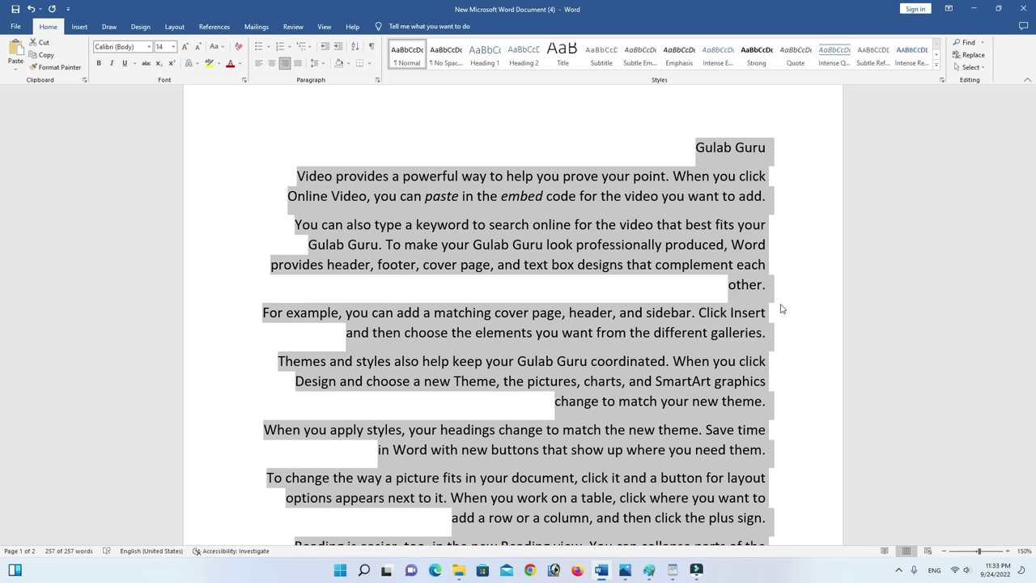
key(ctrl+l)
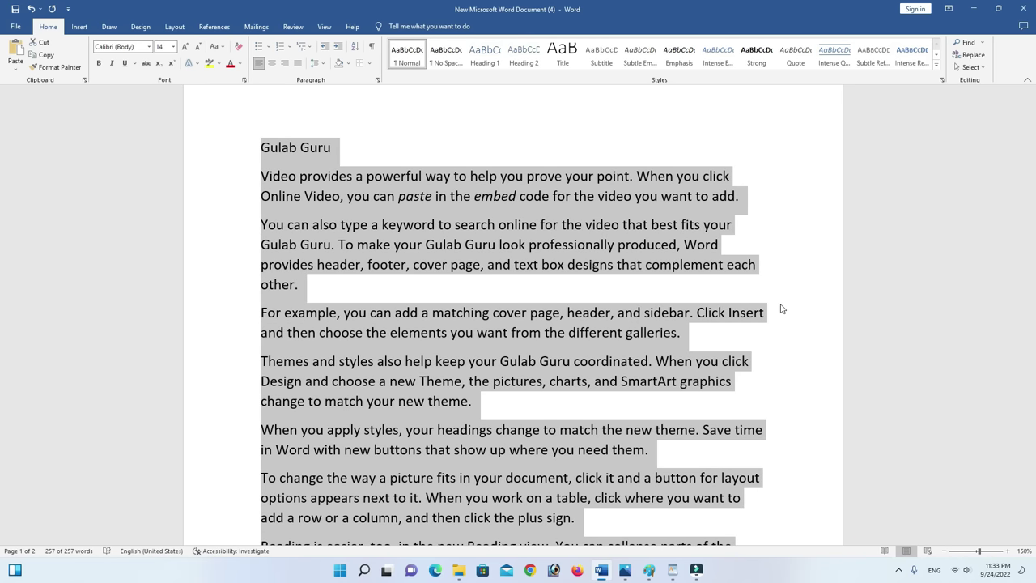
click(273, 184)
scroll(250, 273, down, 3)
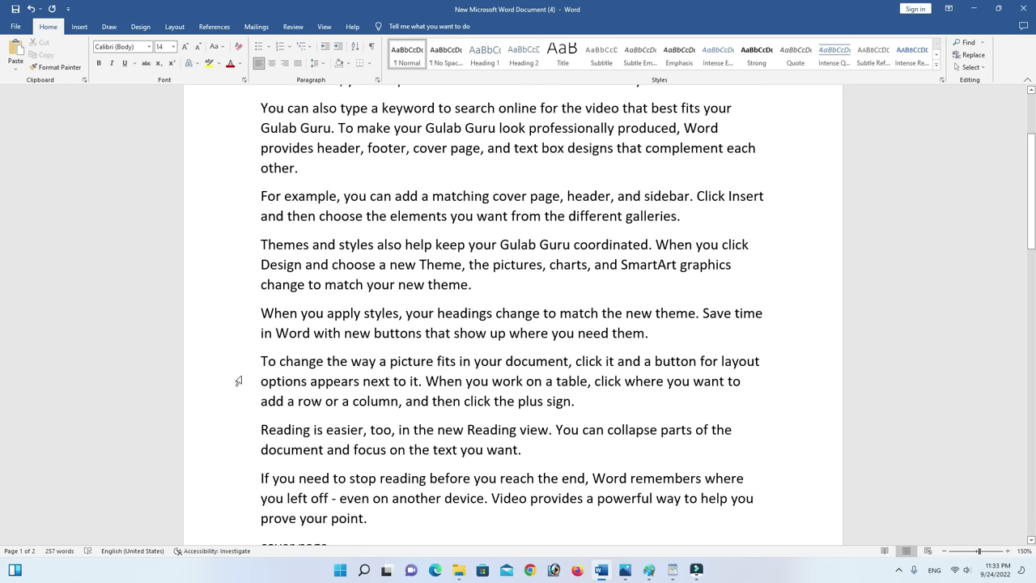
scroll(319, 370, up, 4)
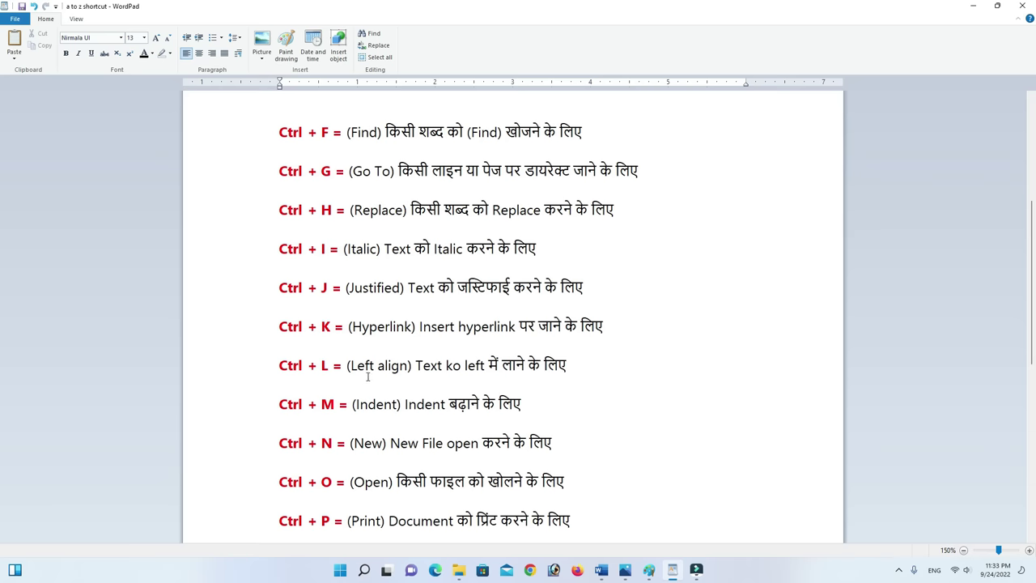
Scroll the WordPad list down to Ctrl+M, then select all the Word text.
scroll(368, 376, down, 1)
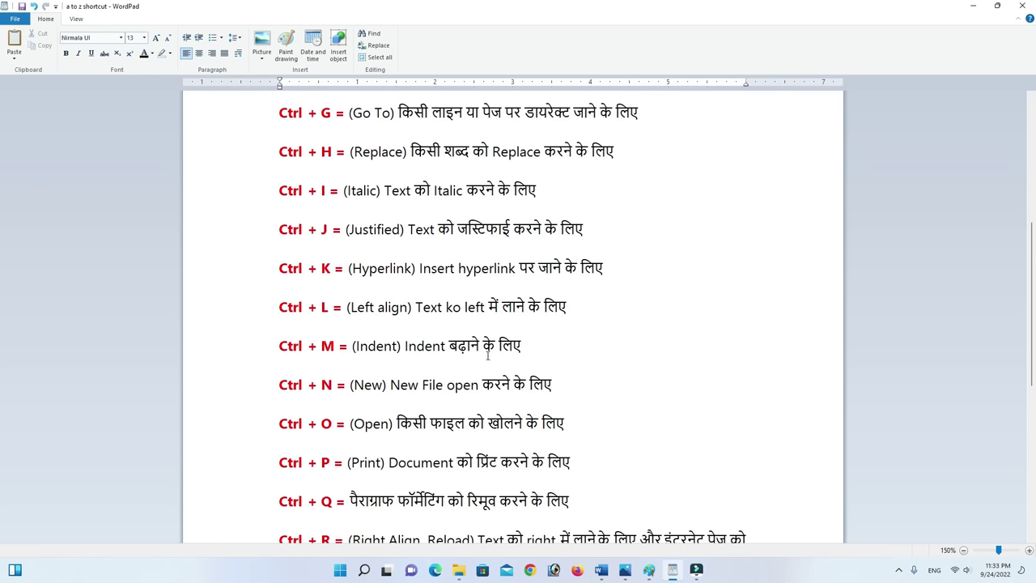
key(ctrl+a)
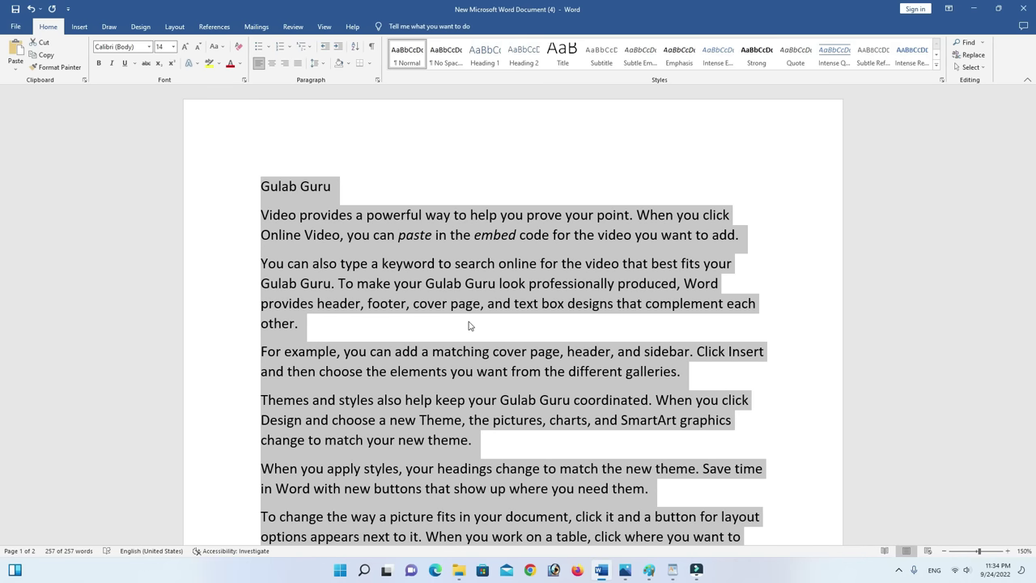
Increase the left indent of all paragraphs four steps with Ctrl+M, then deselect.
key(ctrl+m)
key(ctrl+m)
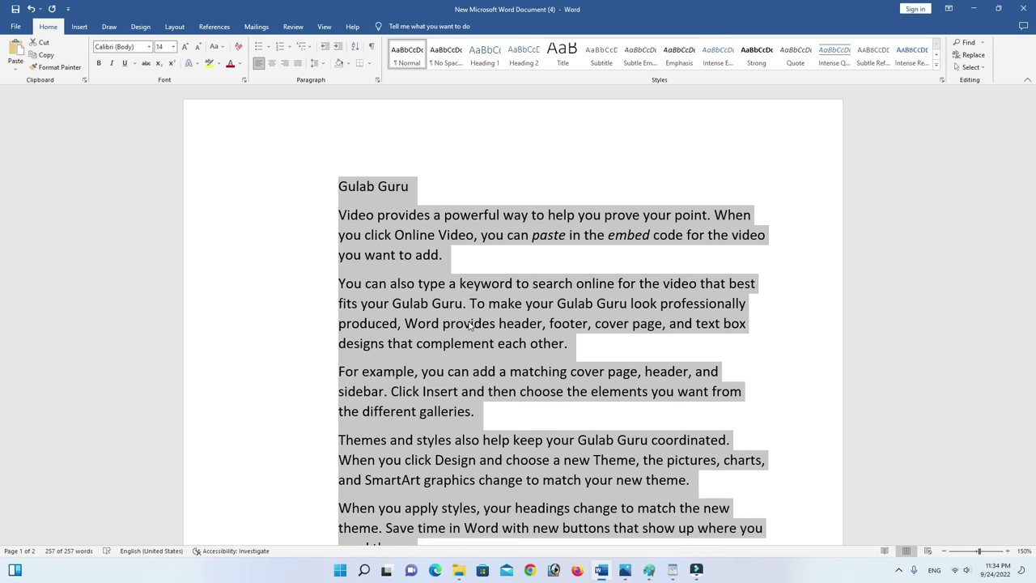
key(ctrl+m)
key(ctrl+m)
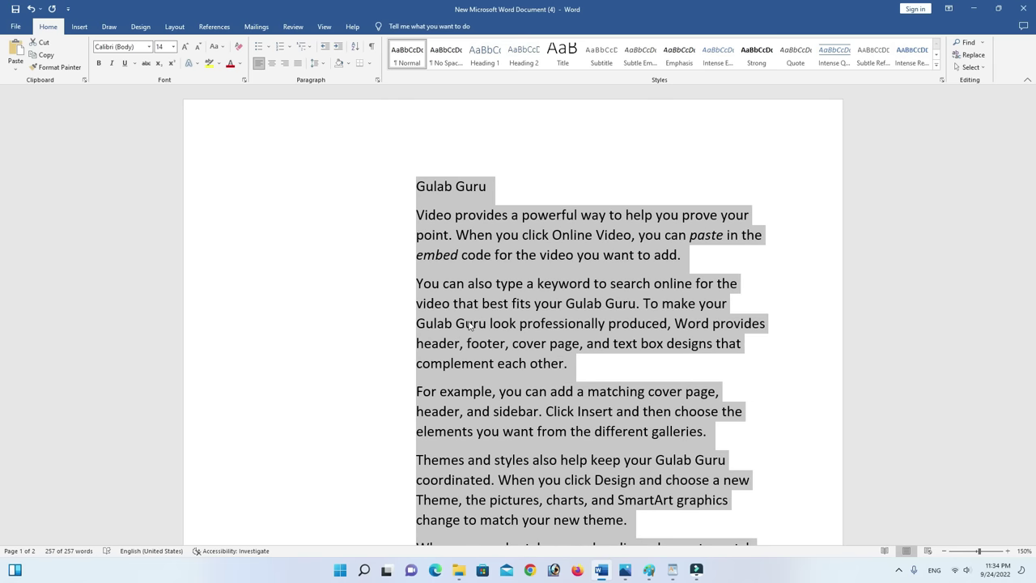
key(ctrl+m)
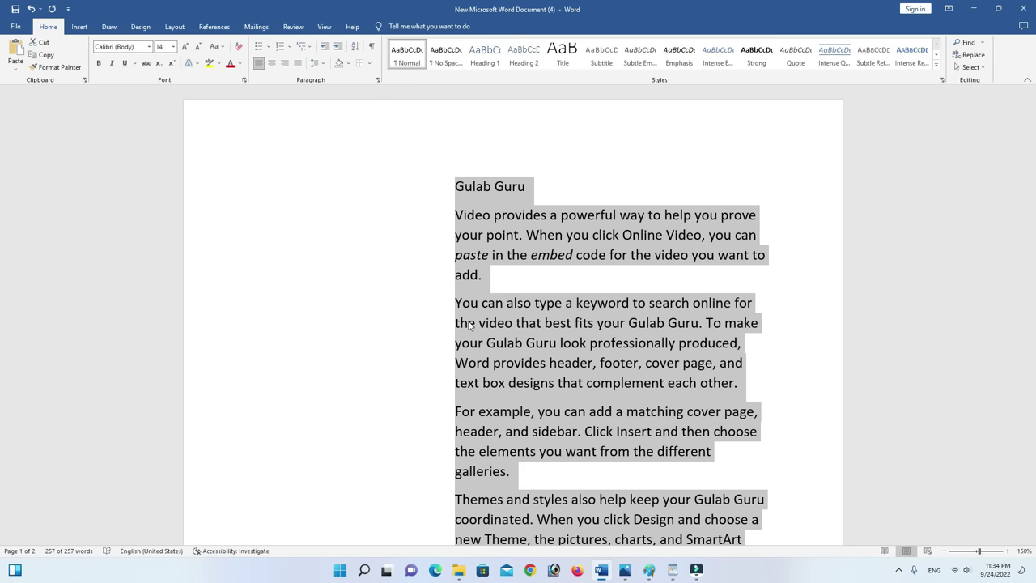
key(ctrl+m)
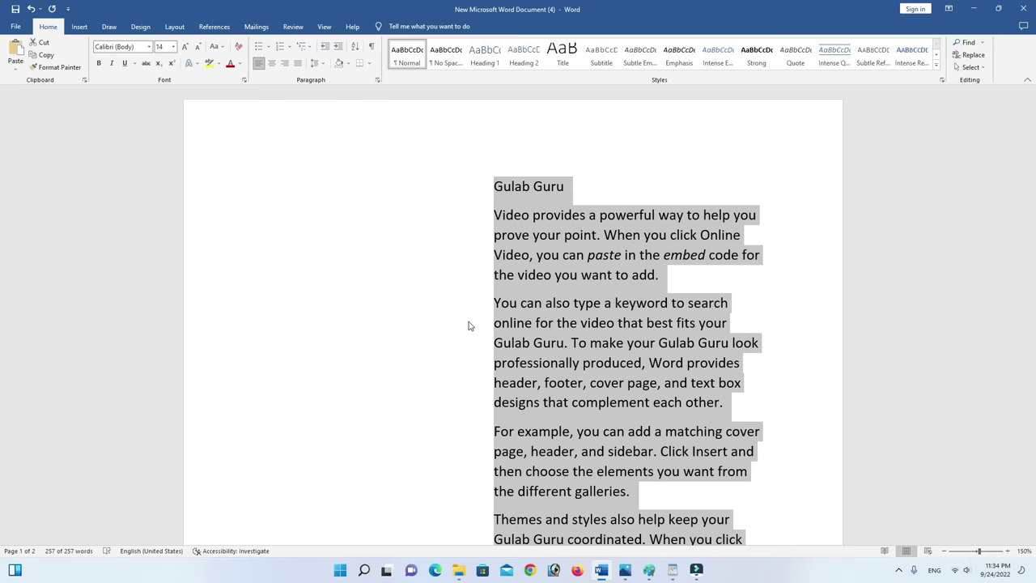
click(567, 298)
scroll(566, 295, down, 2)
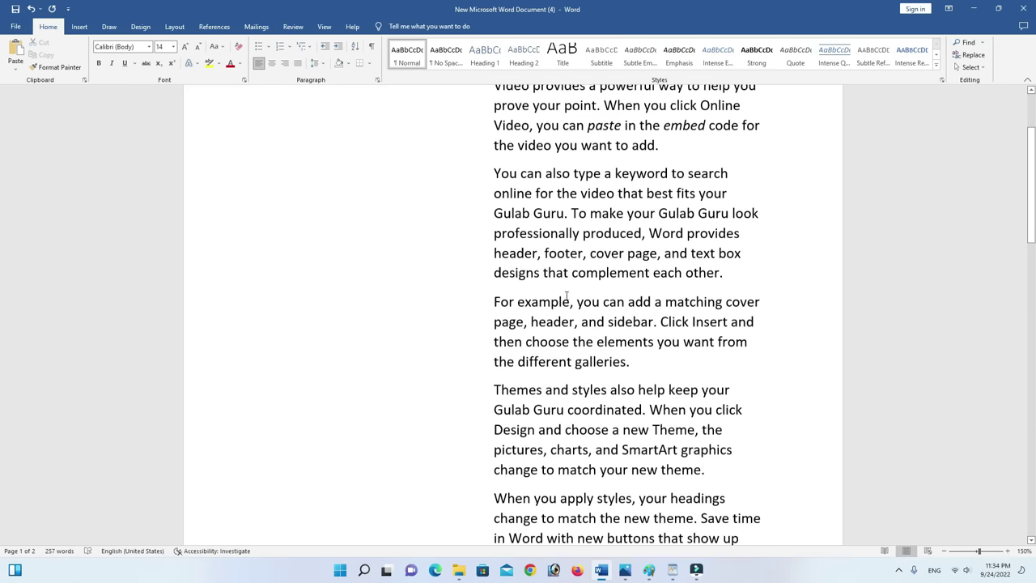
scroll(384, 209, up, 3)
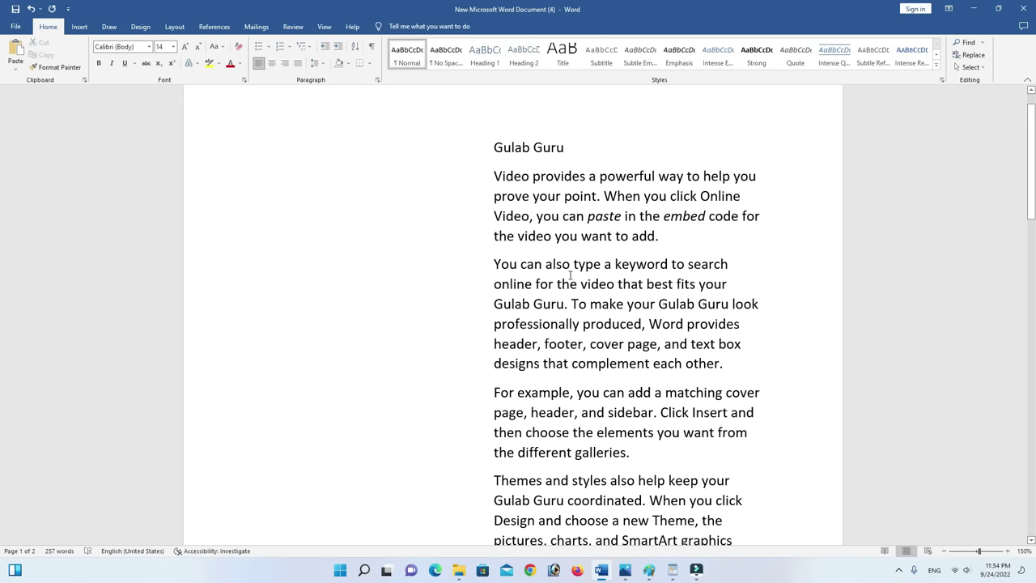
Reselect all text, indent it one more step, and switch to the WordPad shortcut list.
key(ctrl+a)
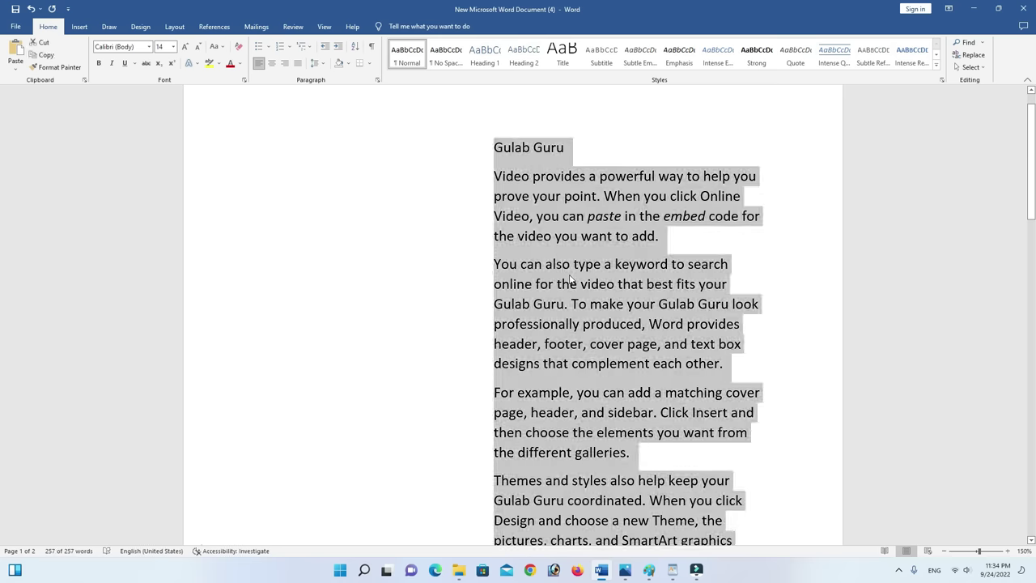
key(ctrl+m)
key(ctrl+m)
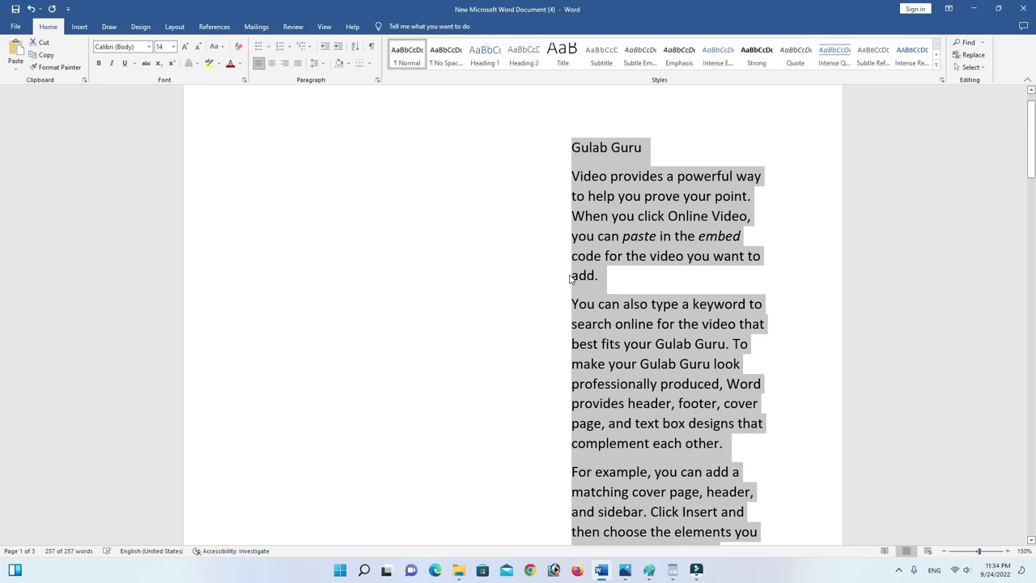
key(alt+Tab)
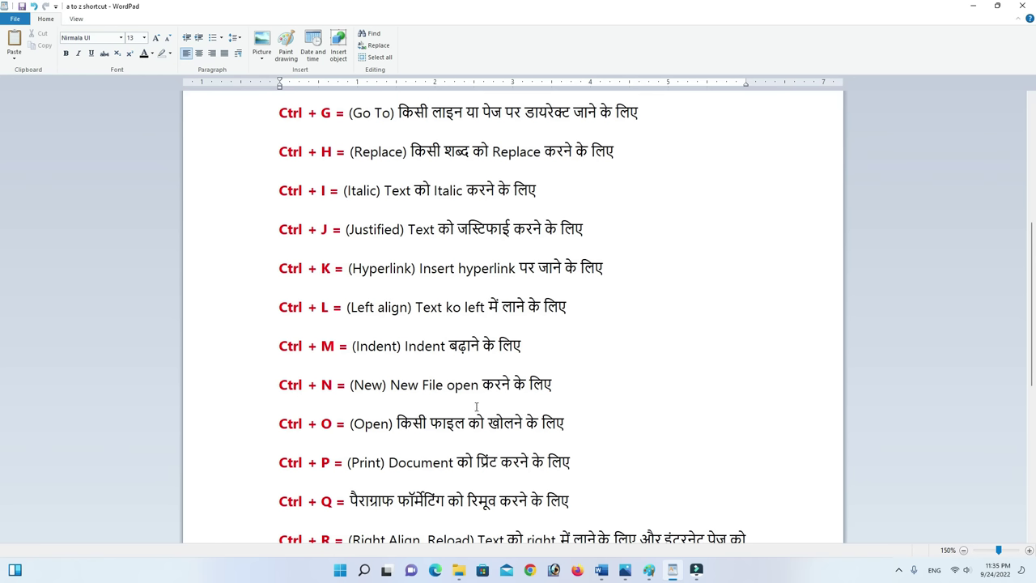
Back in Word, place the cursor after 'When you click', then create new blank Document2 with Ctrl+N.
key(alt+Tab)
scroll(562, 318, down, 5)
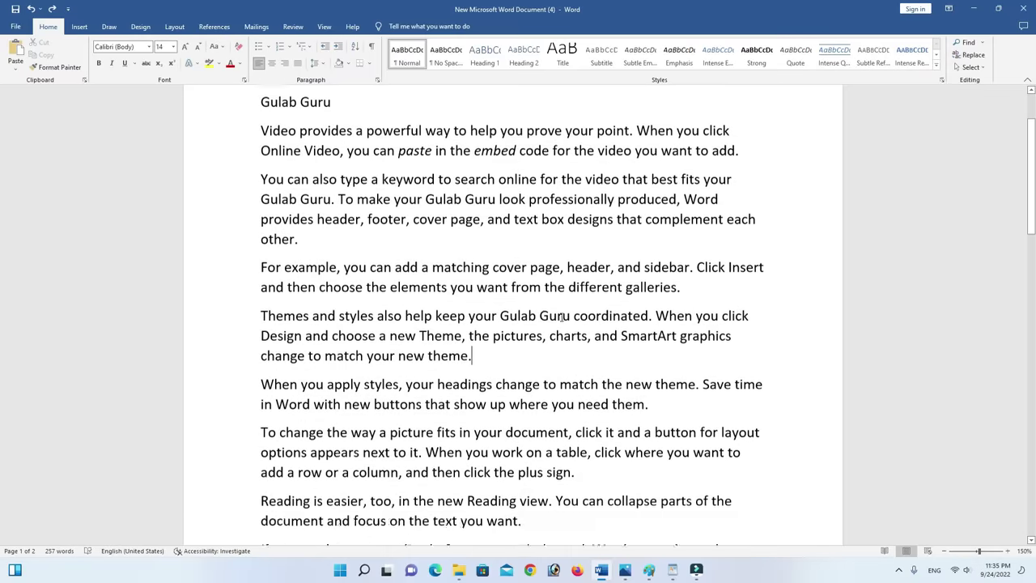
scroll(562, 318, up, 4)
scroll(643, 371, down, 2)
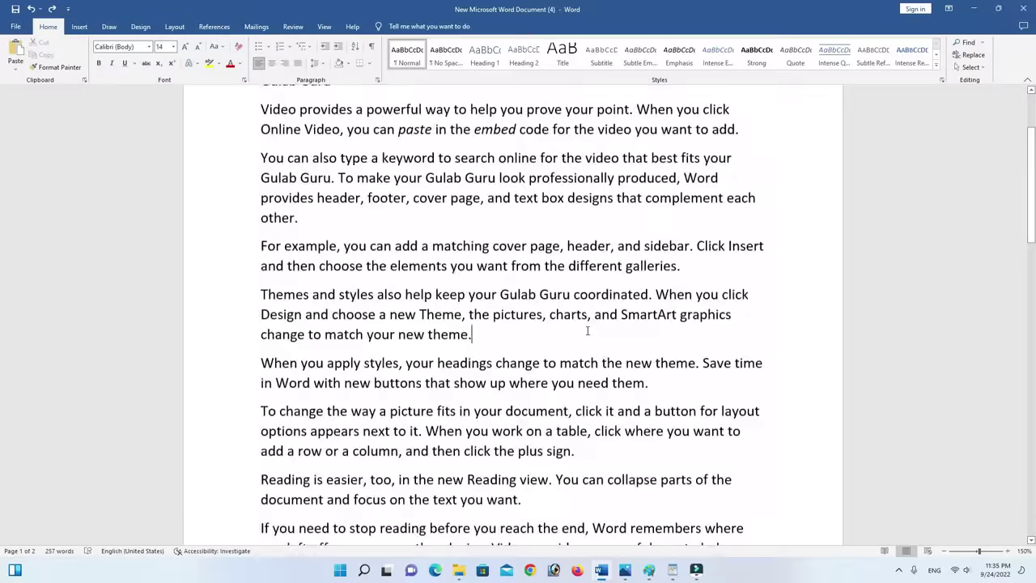
scroll(644, 371, down, 3)
scroll(643, 371, up, 3)
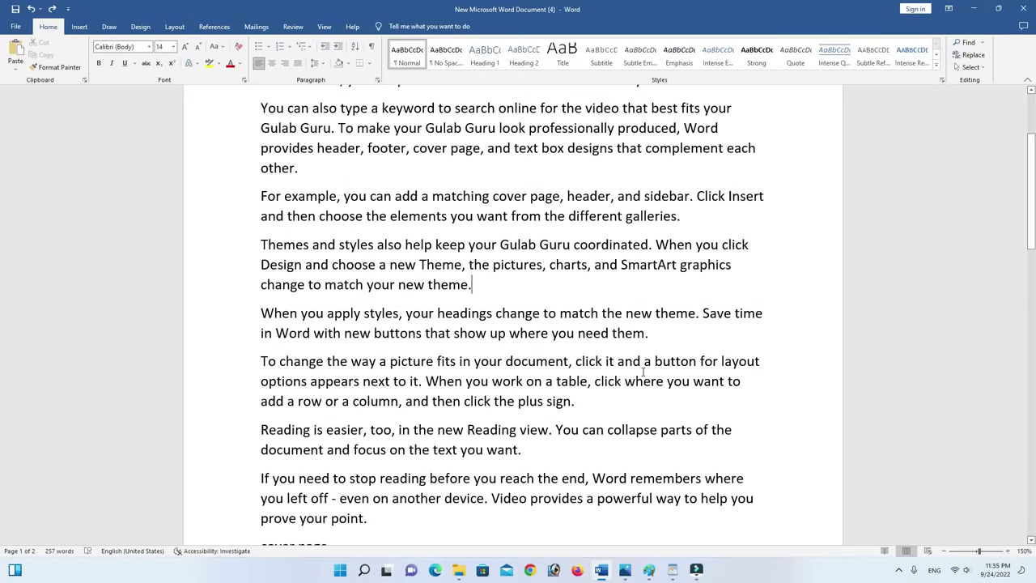
scroll(782, 361, up, 3)
click(782, 361)
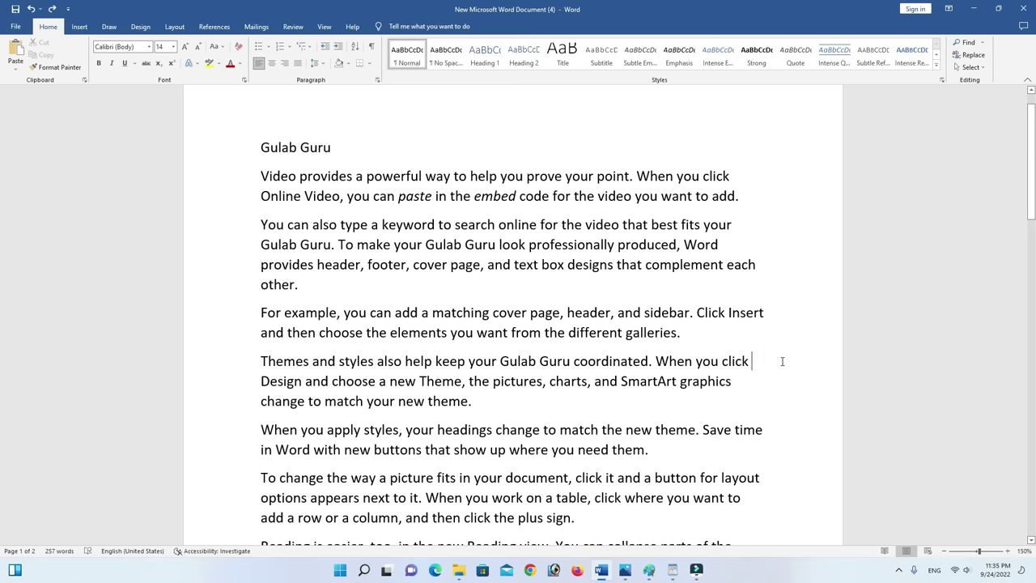
key(ctrl+n)
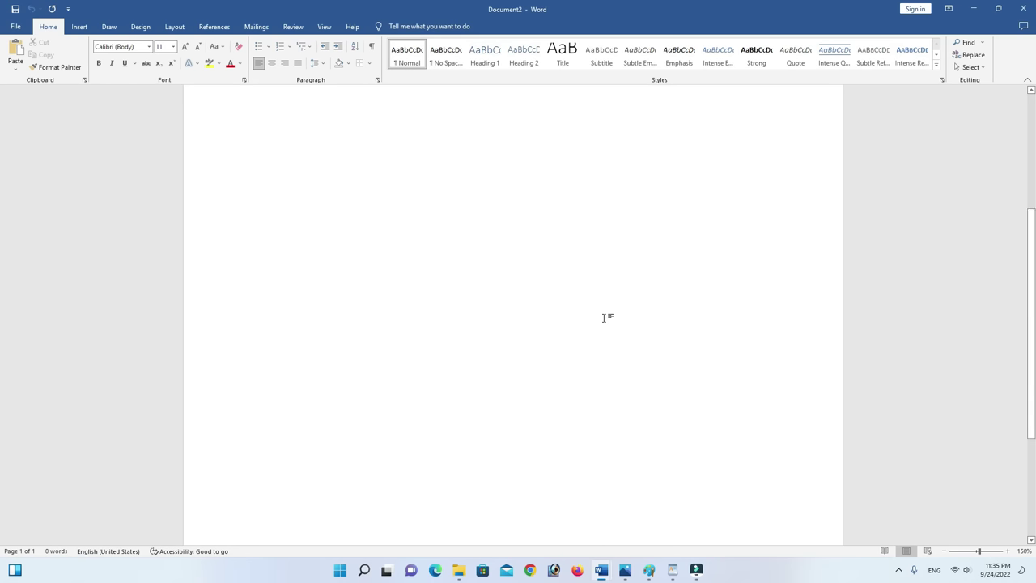
Alt+Tab to WordPad's shortcut list (Ctrl + G to Ctrl + R), then return to the Gulab Guru document.
key(alt+Tab)
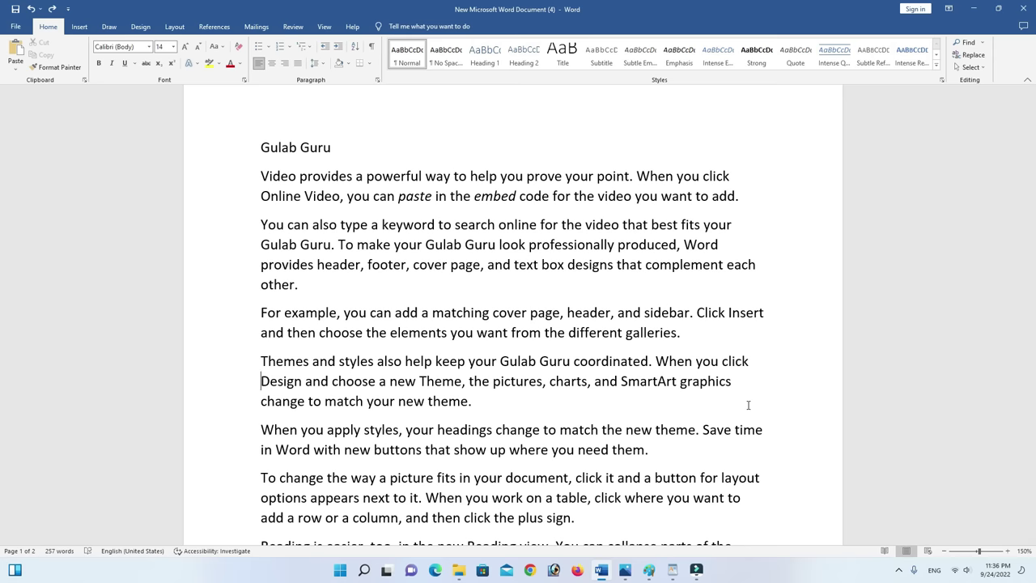
Open New Microsoft Word Document (2) with Ctrl+O and scroll down through its table.
key(ctrl+o)
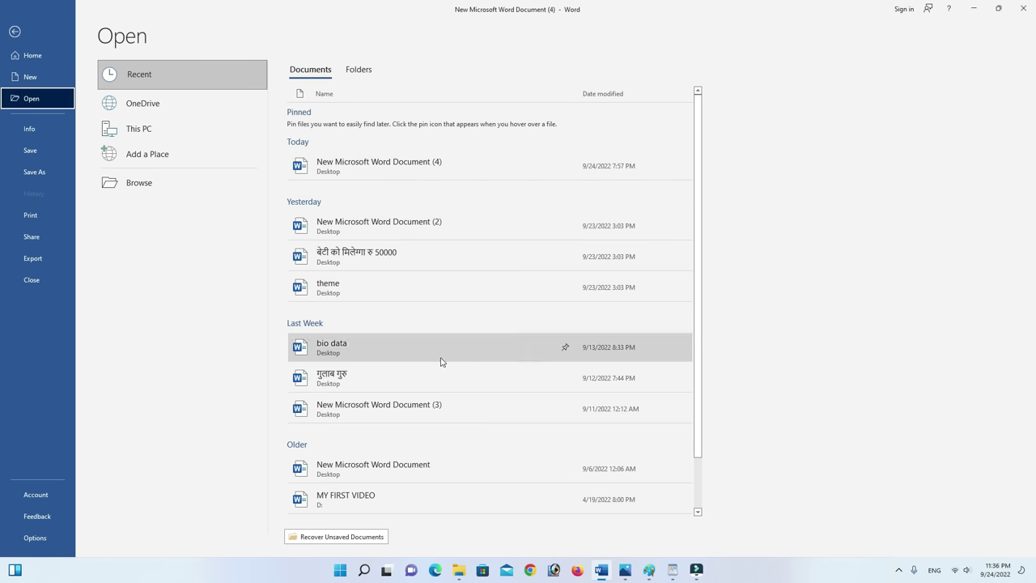
click(432, 228)
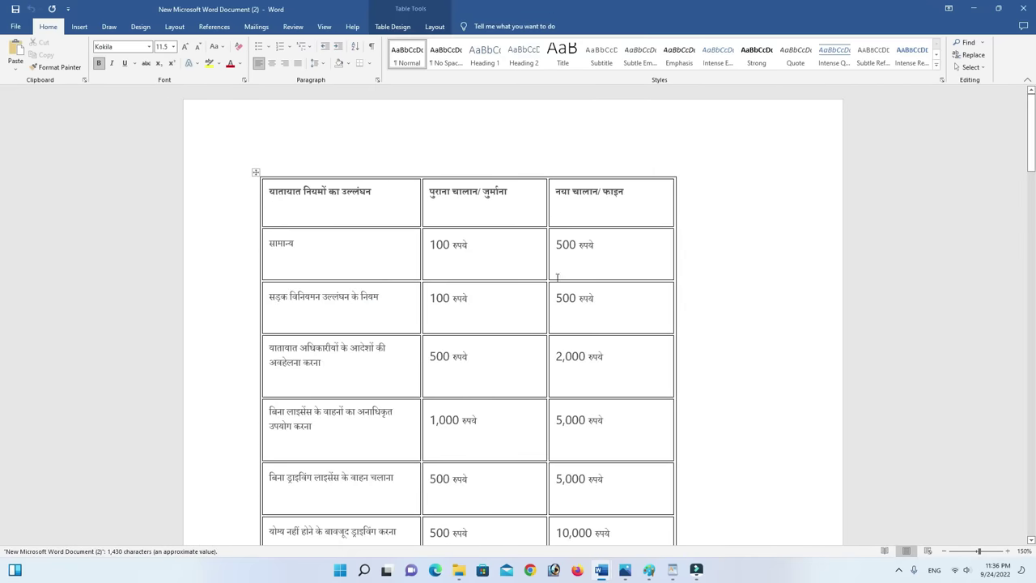
scroll(557, 278, down, 3)
scroll(562, 277, down, 3)
scroll(558, 282, down, 1)
scroll(586, 313, down, 2)
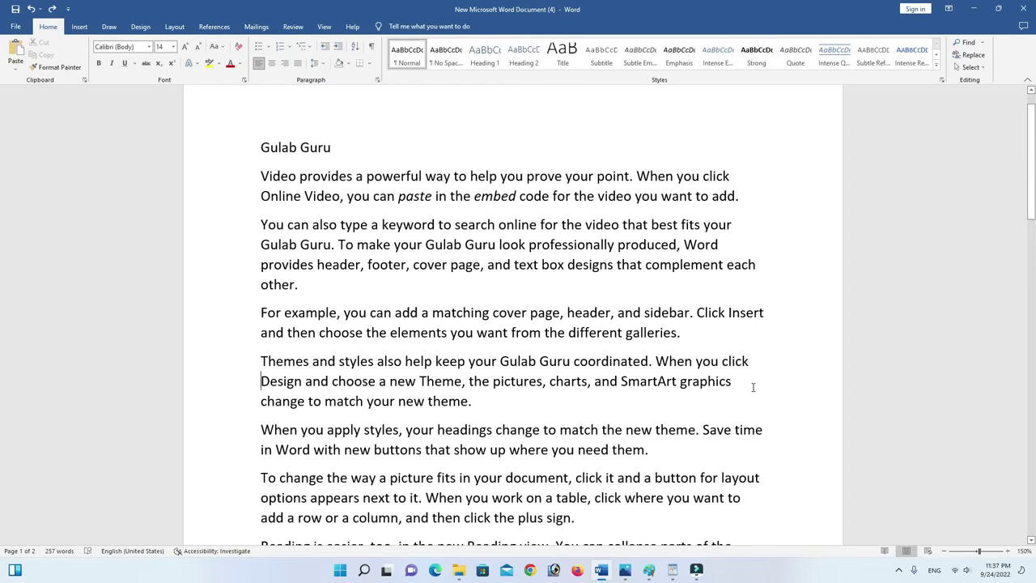
key(ctrl+p)
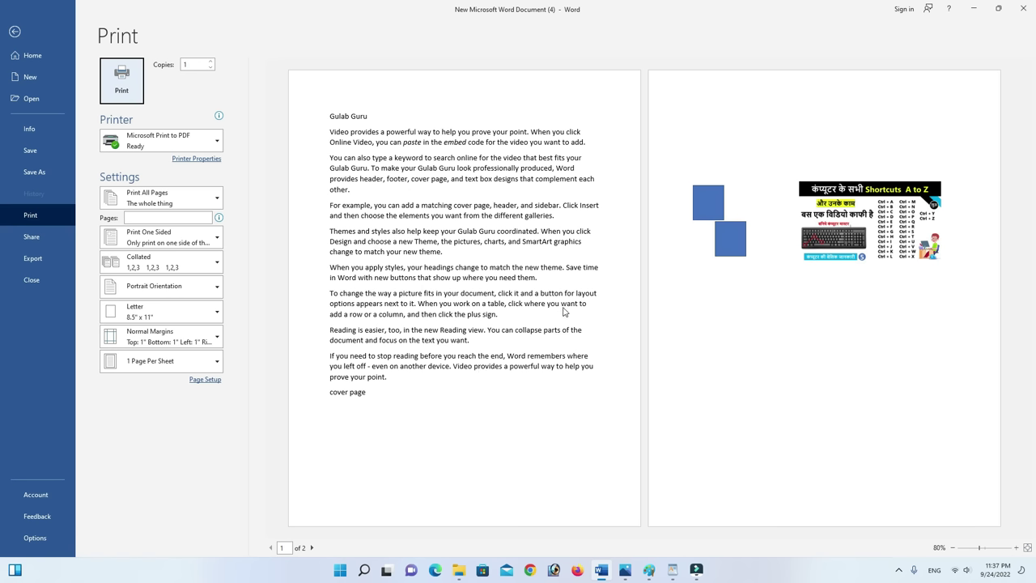
key(alt+Tab)
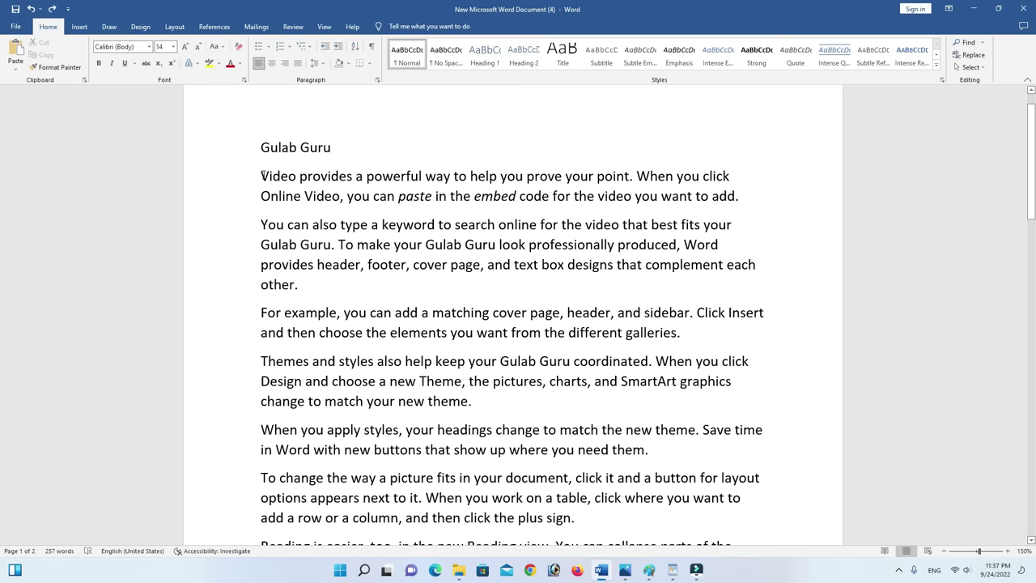
Make the first two body paragraphs bold and italic with Ctrl+B and Ctrl+I.
drag(262, 176, 345, 281)
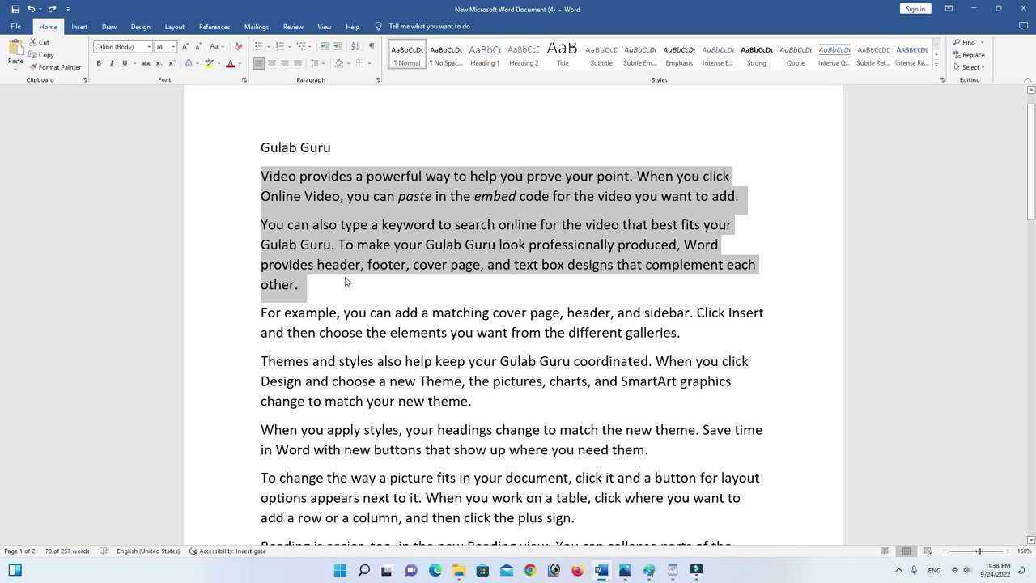
key(ctrl+b)
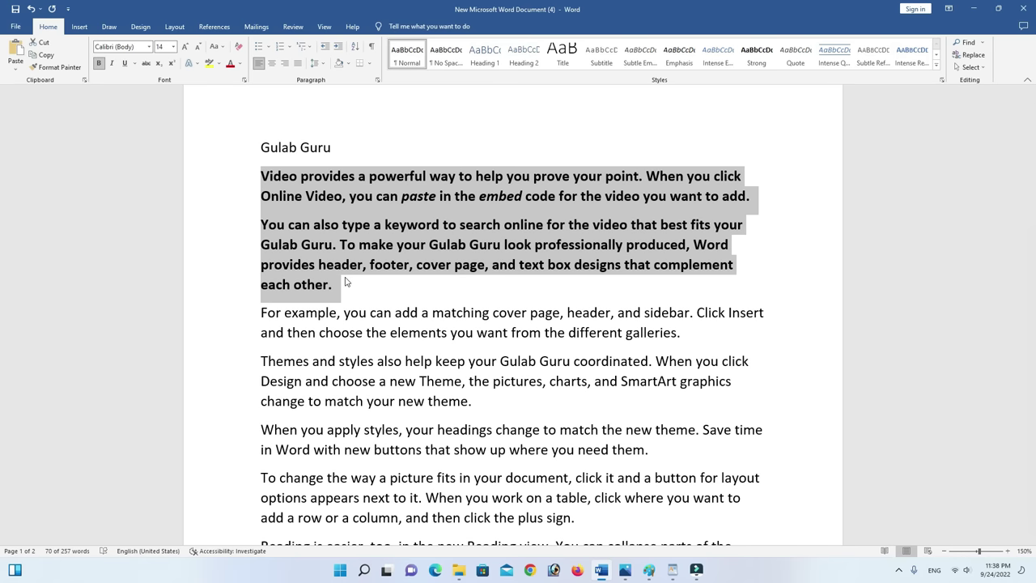
key(ctrl+i)
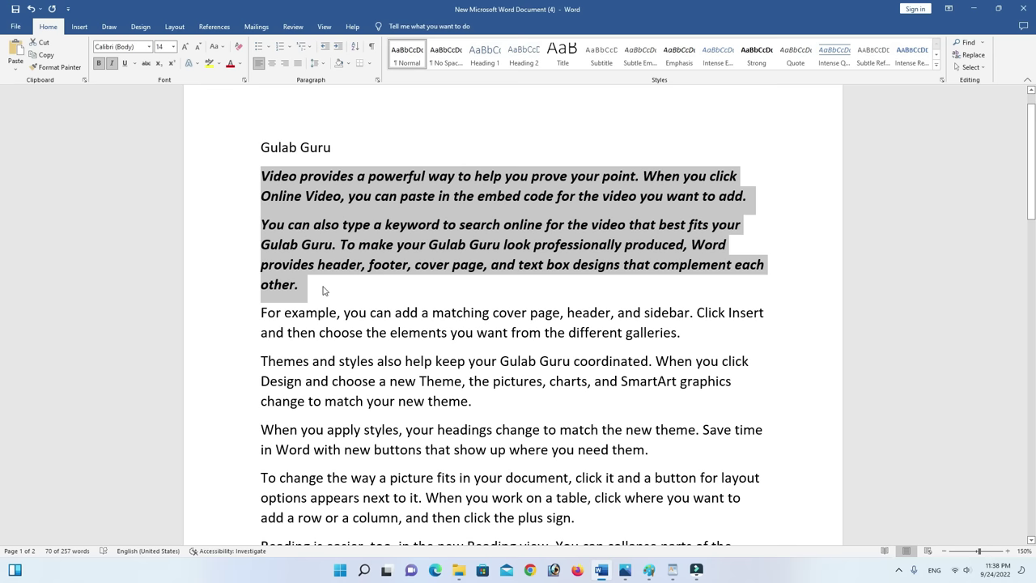
click(322, 290)
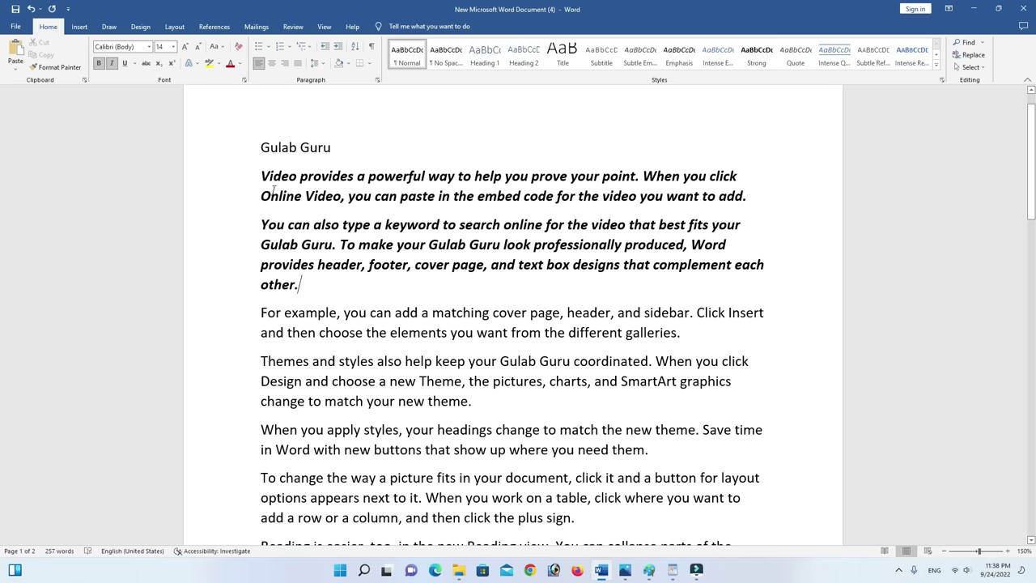
Remove the bold and italic from those two paragraphs, then switch to WordPad.
drag(259, 170, 443, 355)
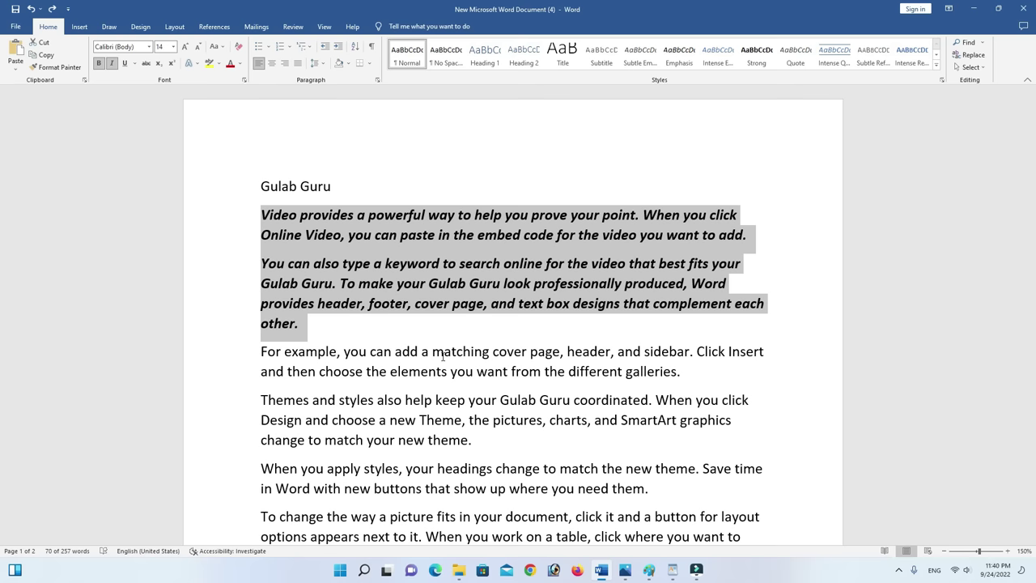
key(ctrl+i)
key(ctrl+b)
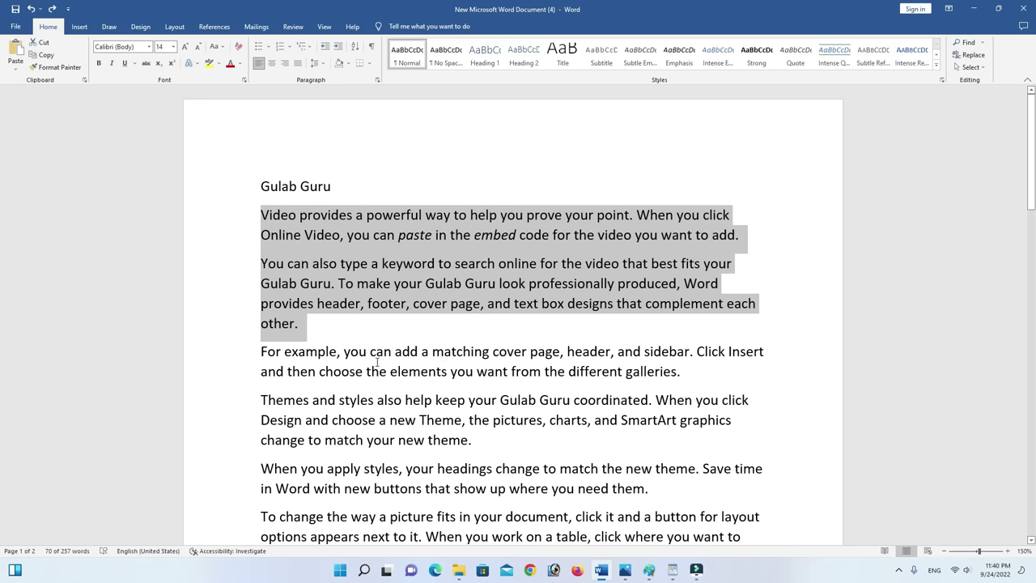
click(371, 329)
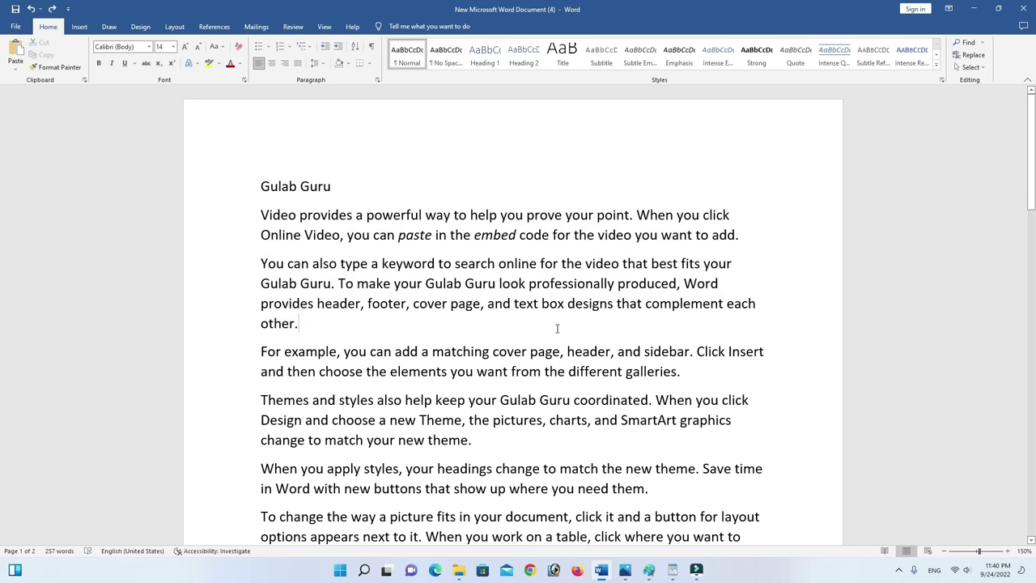
key(alt+Tab)
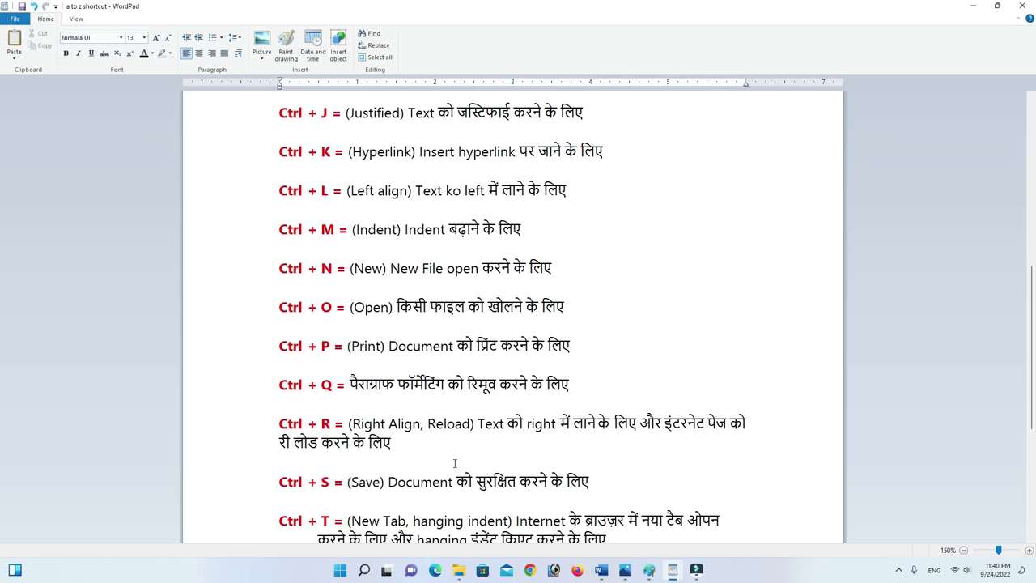
Return from WordPad's Ctrl shortcut list to the plain Gulab Guru document in Word.
key(alt+Tab)
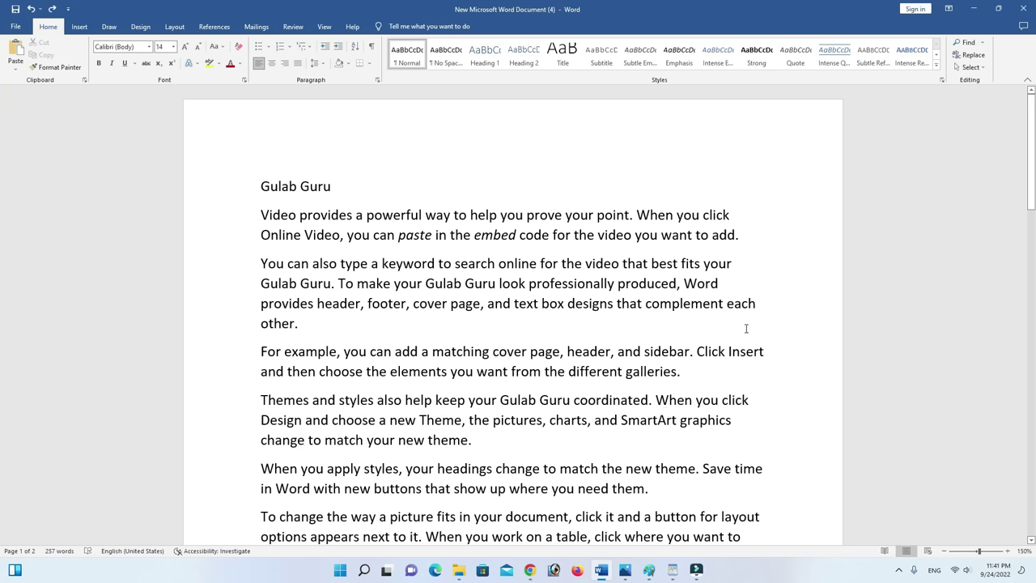
Select all text and toggle alignment right, left, right, left with Ctrl+R and Ctrl+L.
click(768, 377)
key(ctrl+a)
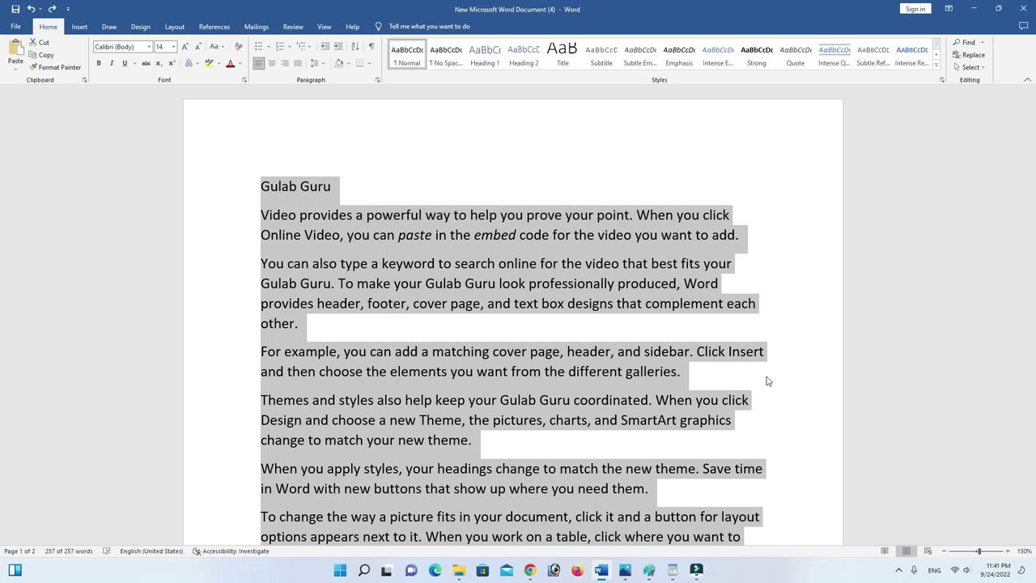
key(ctrl+r)
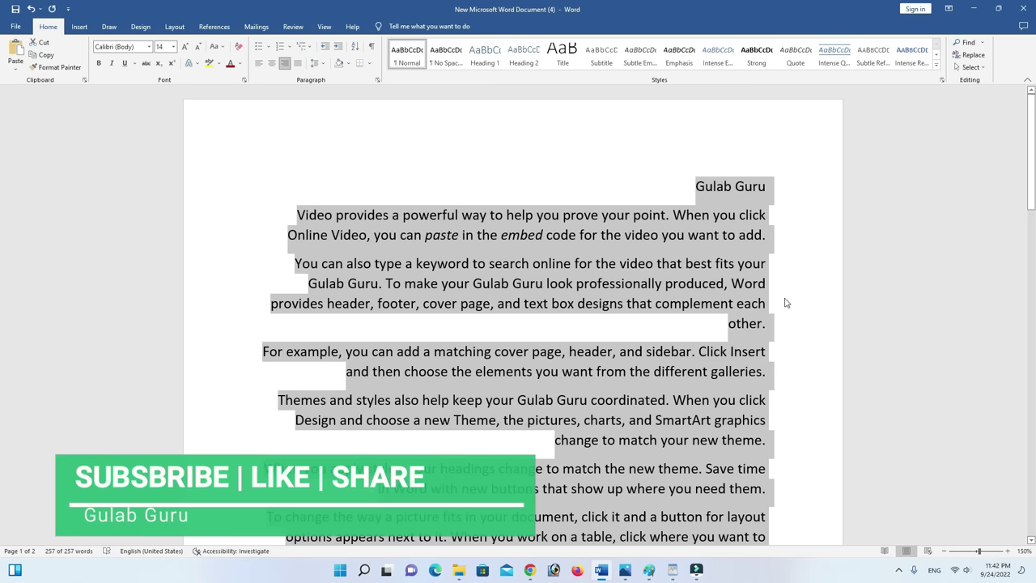
key(ctrl+l)
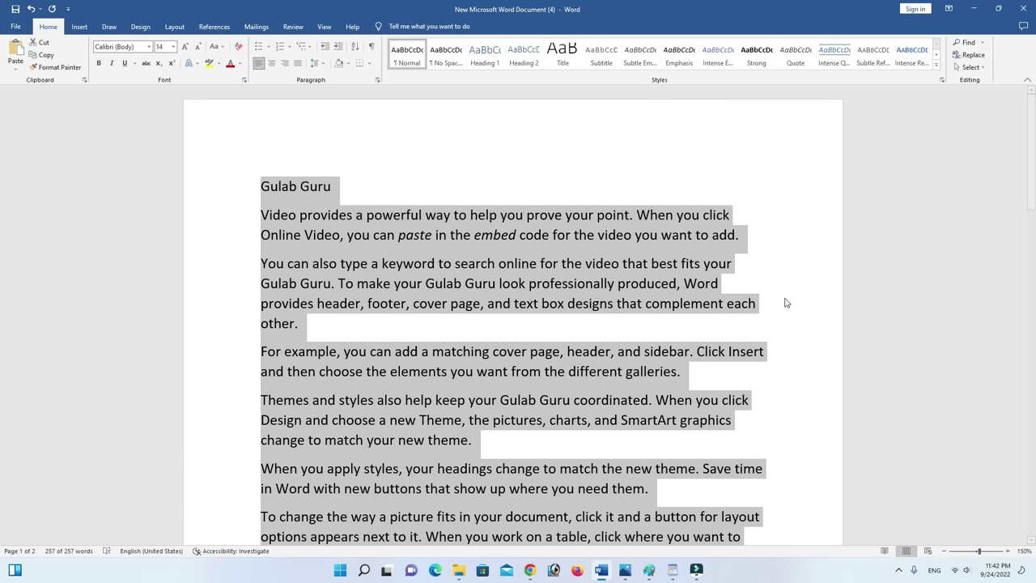
key(ctrl+r)
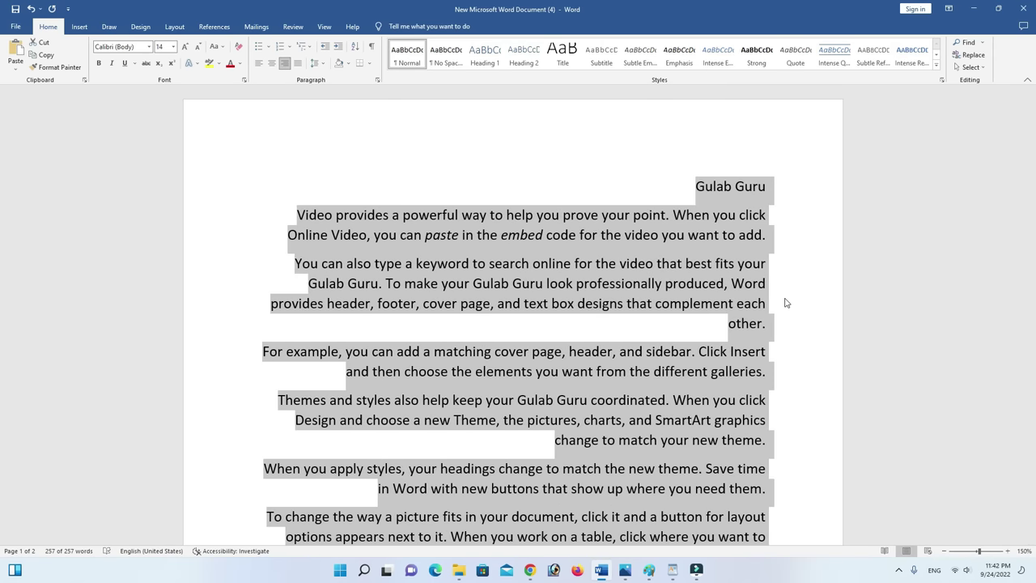
key(ctrl+l)
click(785, 343)
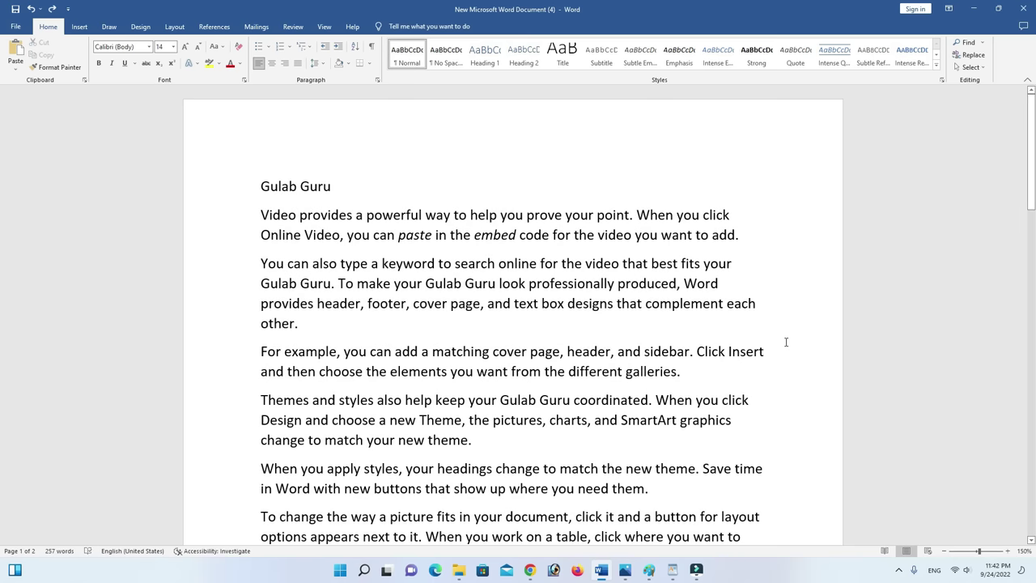
key(alt+Tab)
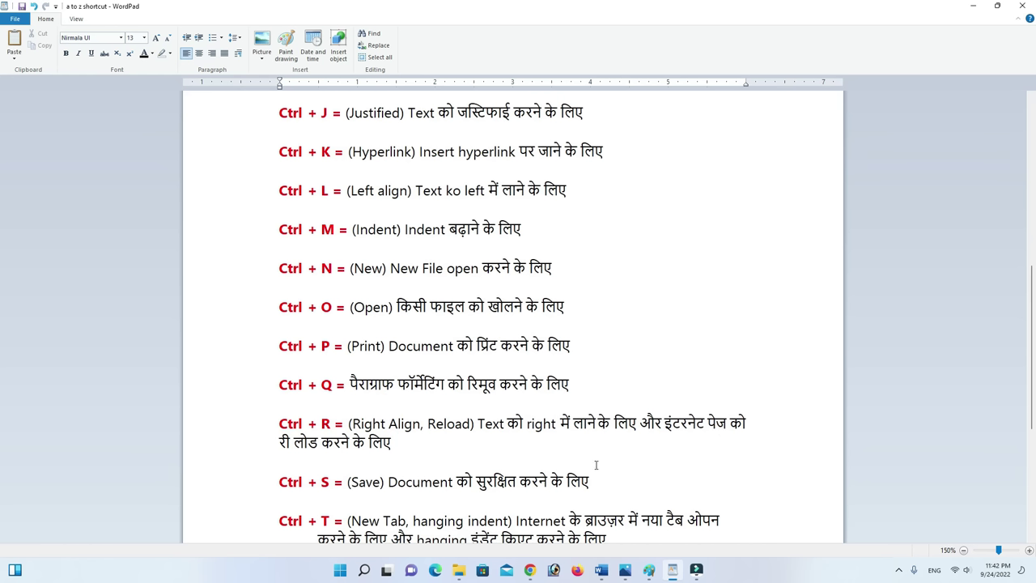
key(alt+Tab)
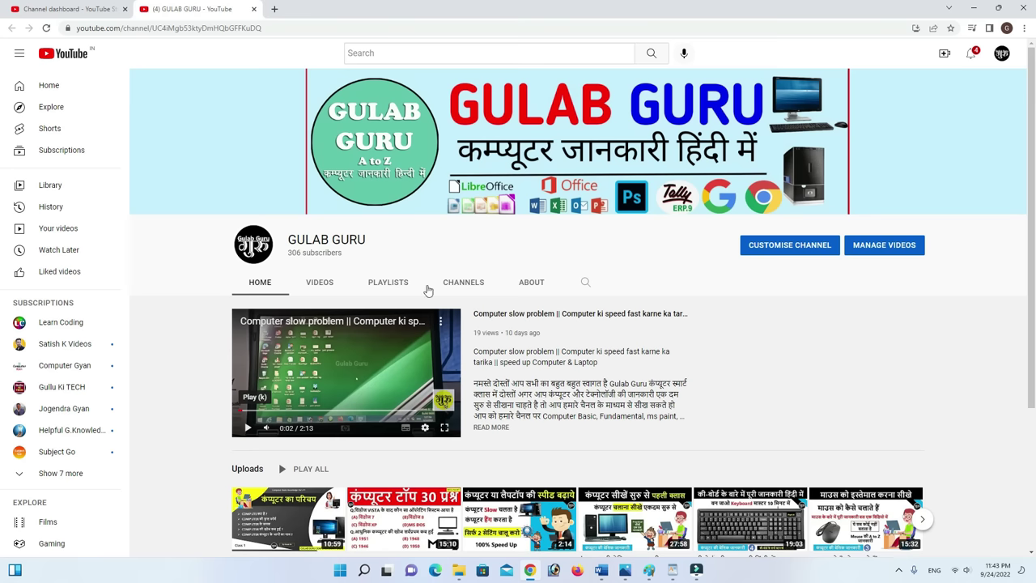
scroll(823, 435, down, 2)
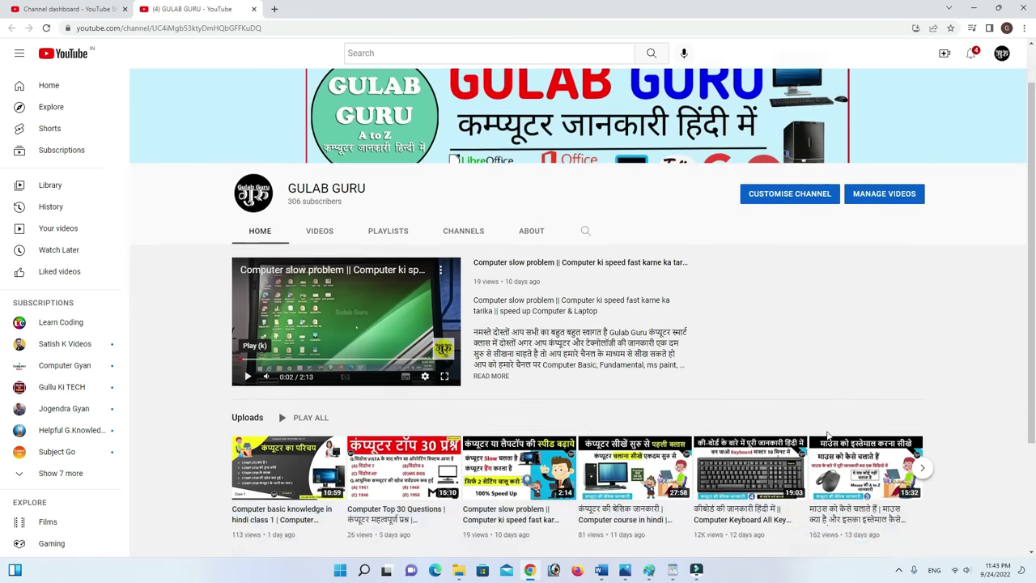
scroll(677, 454, down, 2)
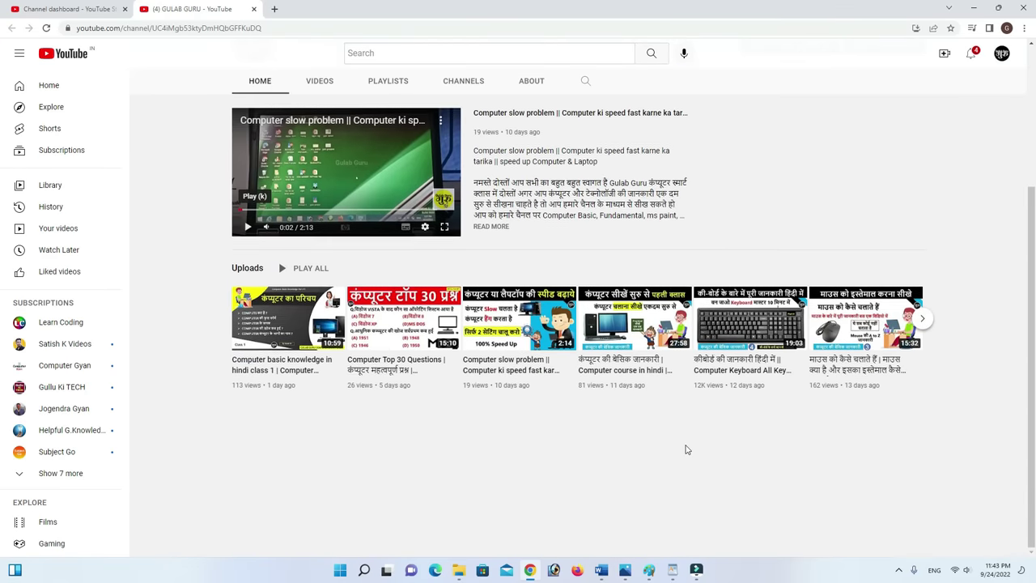
scroll(759, 364, up, 4)
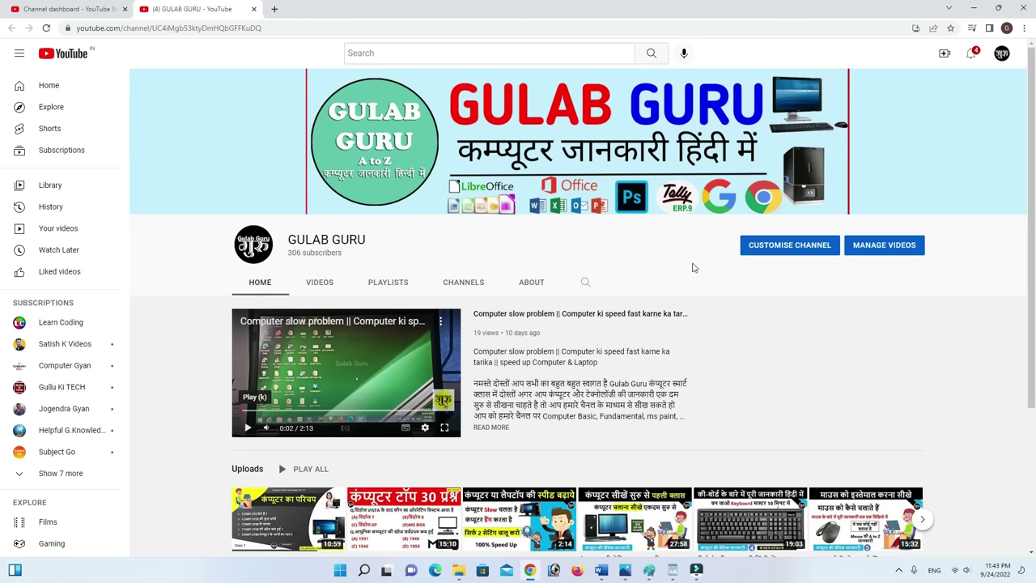
key(F5)
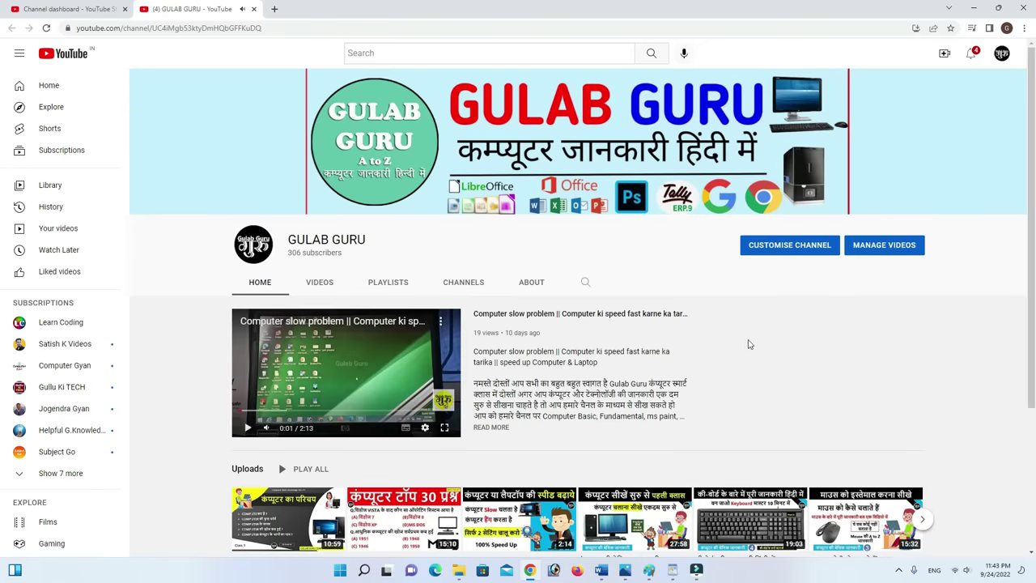
key(F5)
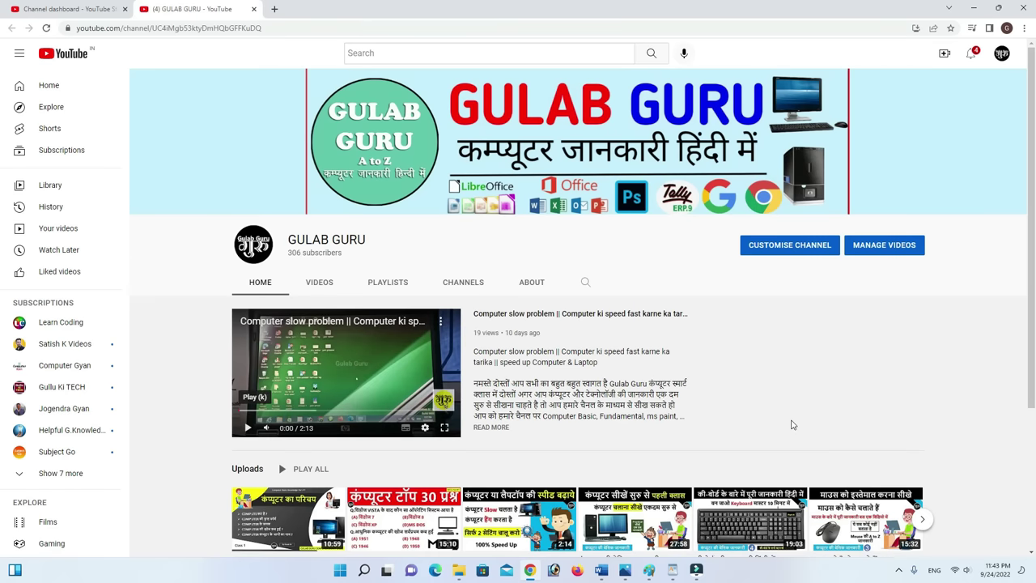
key(alt+Tab)
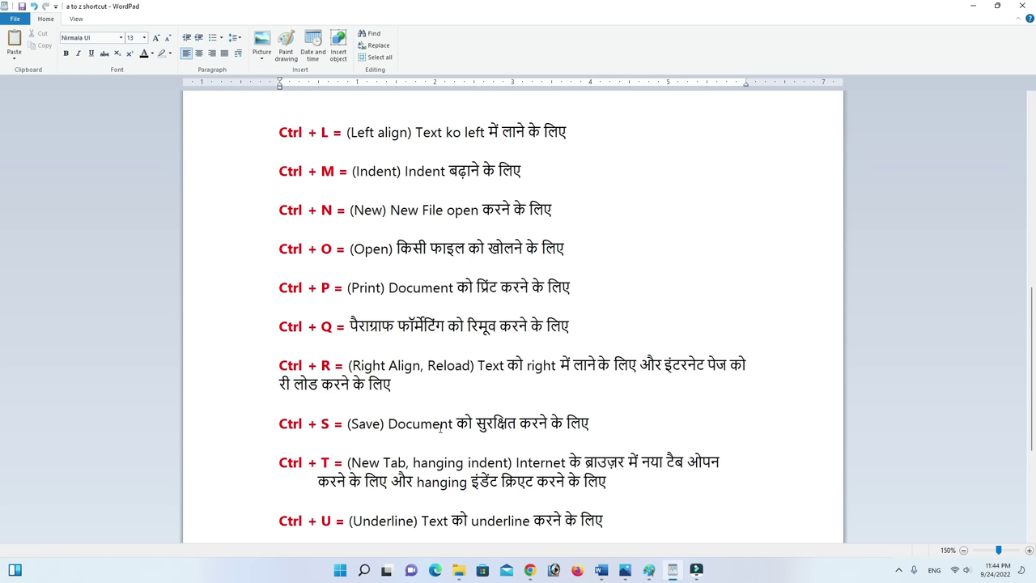
Bring up Document3 and open its save-as options with Ctrl+S.
key(alt+Tab)
scroll(559, 334, down, 2)
scroll(559, 334, down, 3)
scroll(560, 335, up, 3)
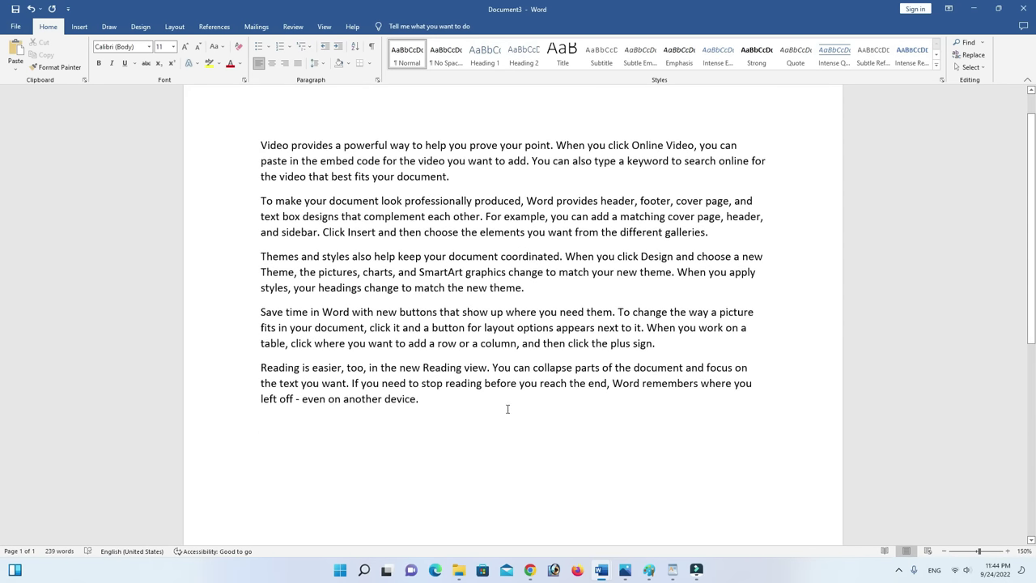
key(ctrl+s)
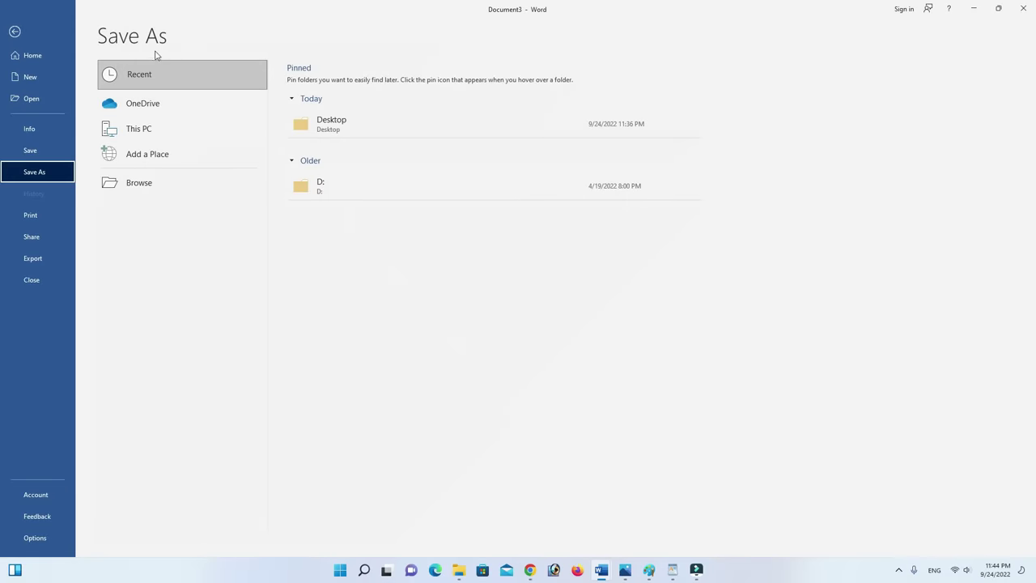
click(30, 151)
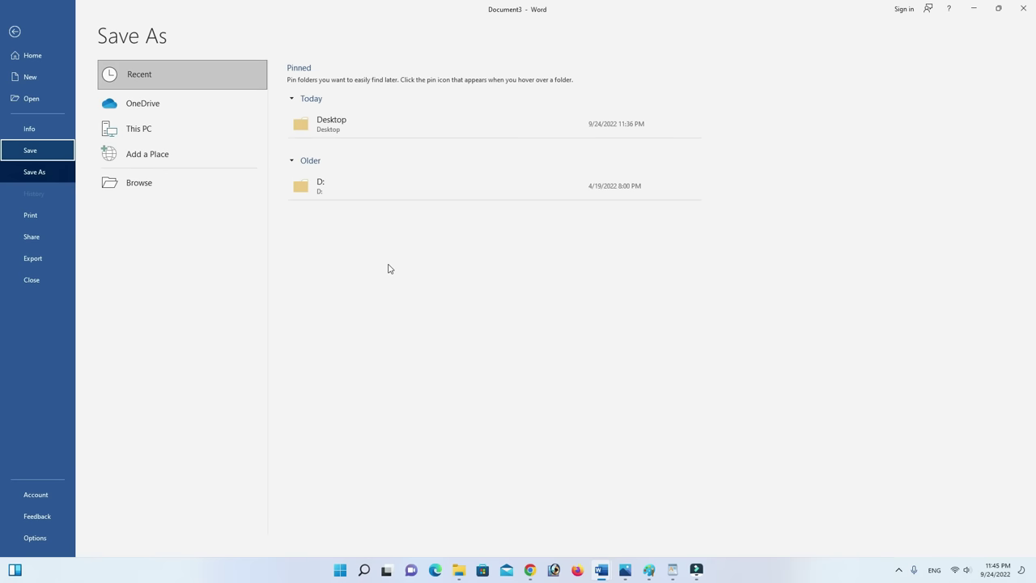
Cancel closing Document3 so it stays open, then return to WordPad's shortcut list.
click(1023, 8)
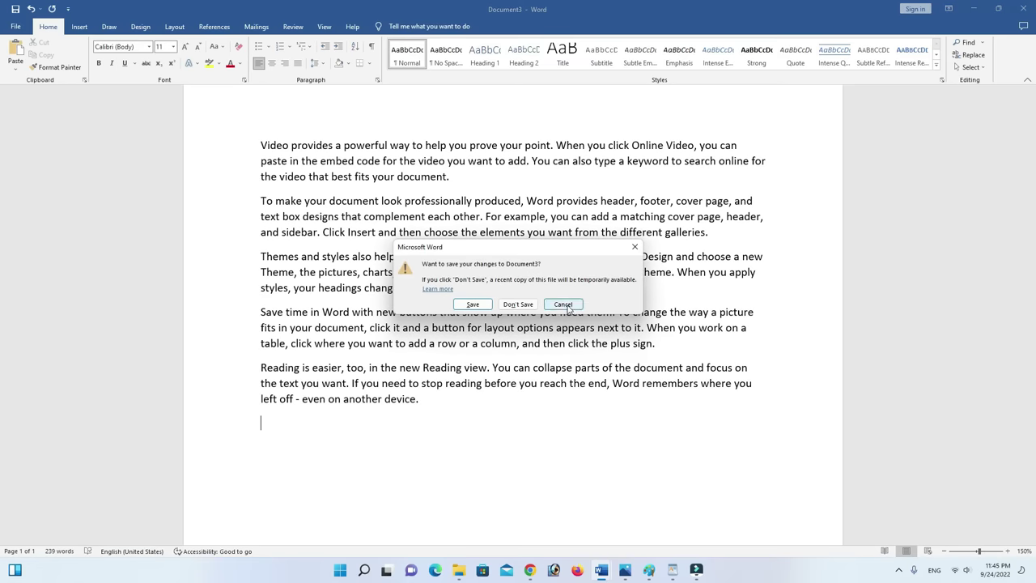
click(556, 304)
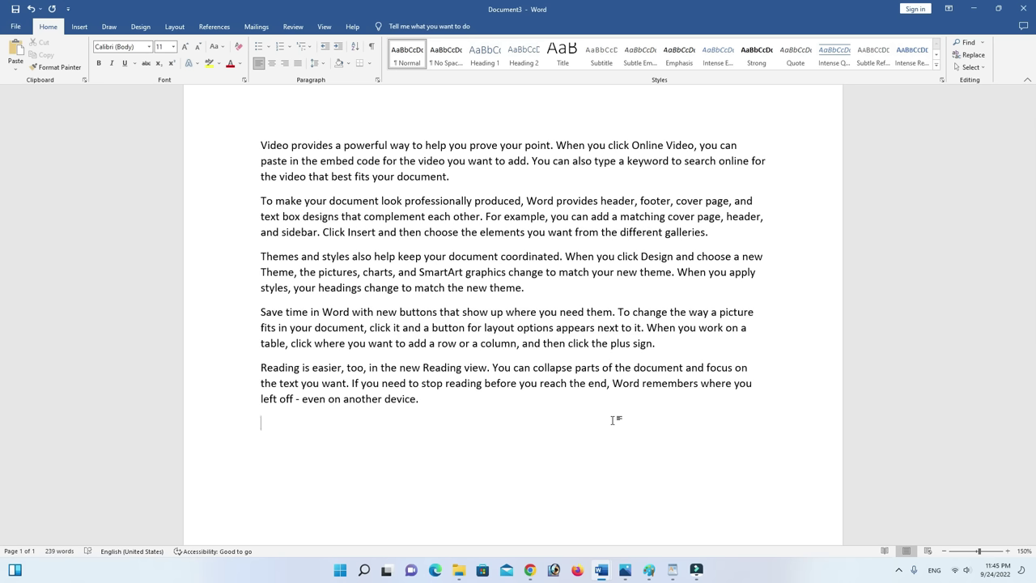
key(alt+Tab)
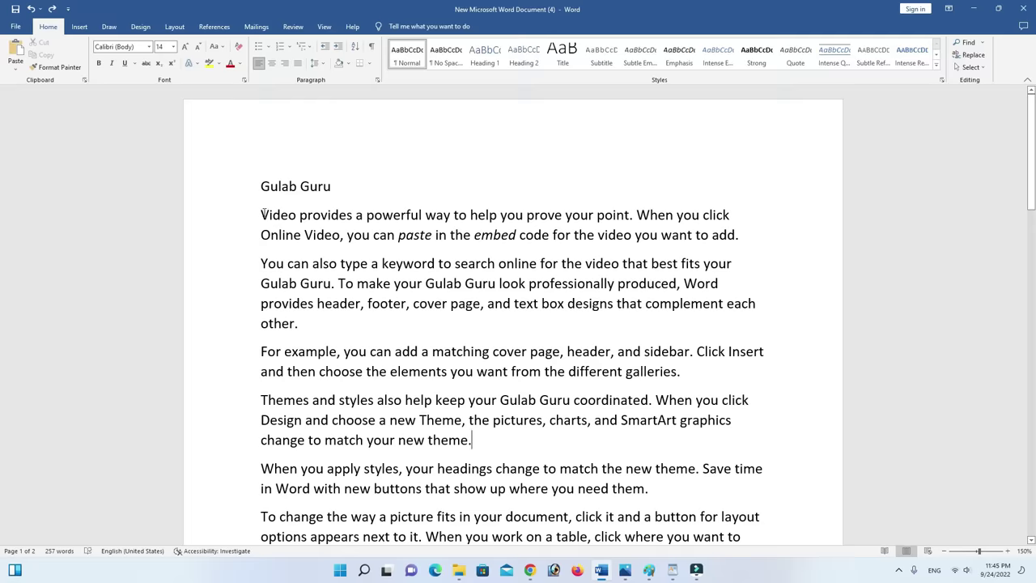
Give paragraphs 'Video provides' through 'need them.' a four-step hanging indent with Ctrl+T.
drag(262, 215, 678, 503)
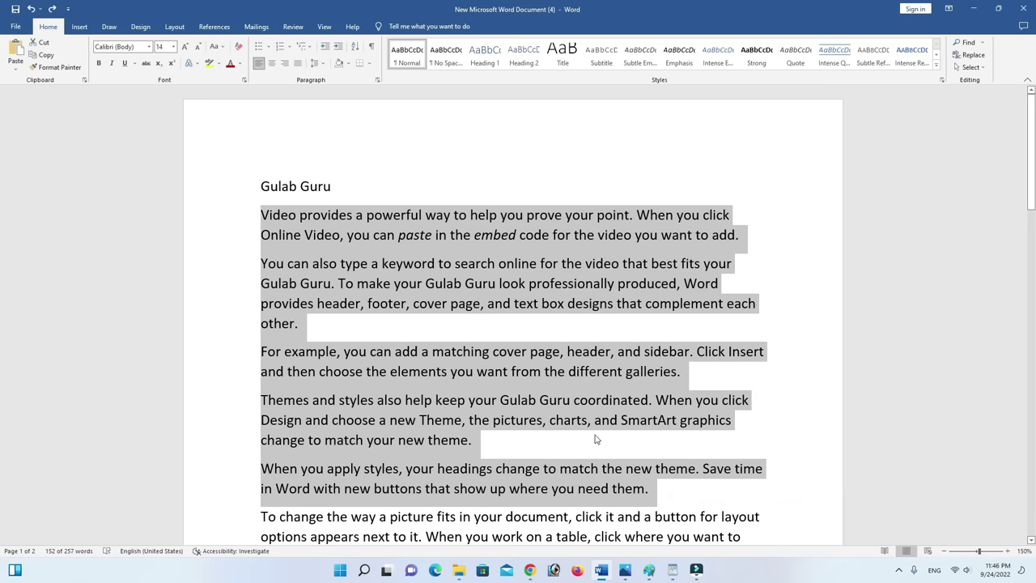
key(ctrl+t)
key(ctrl+t)
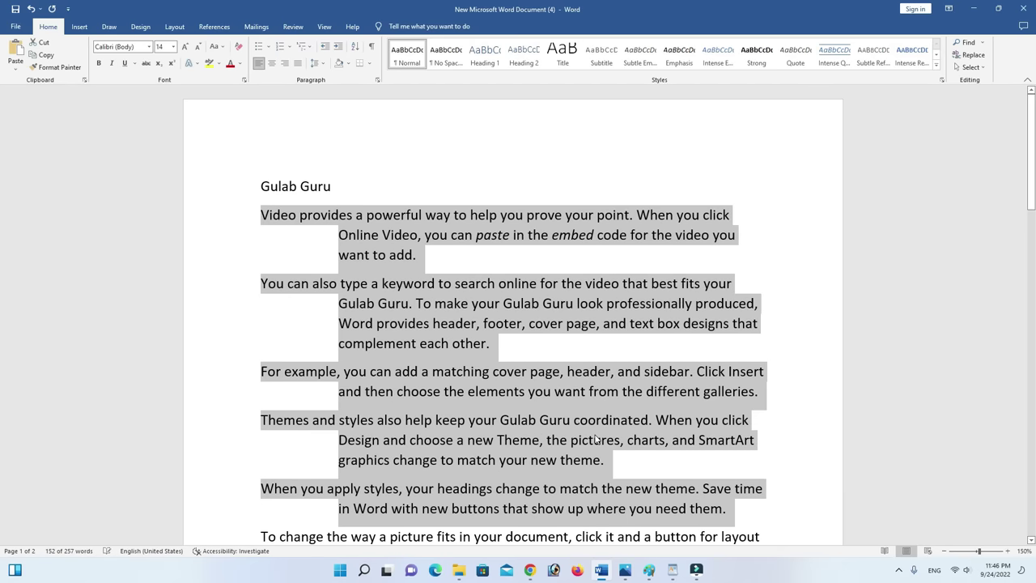
key(ctrl+t)
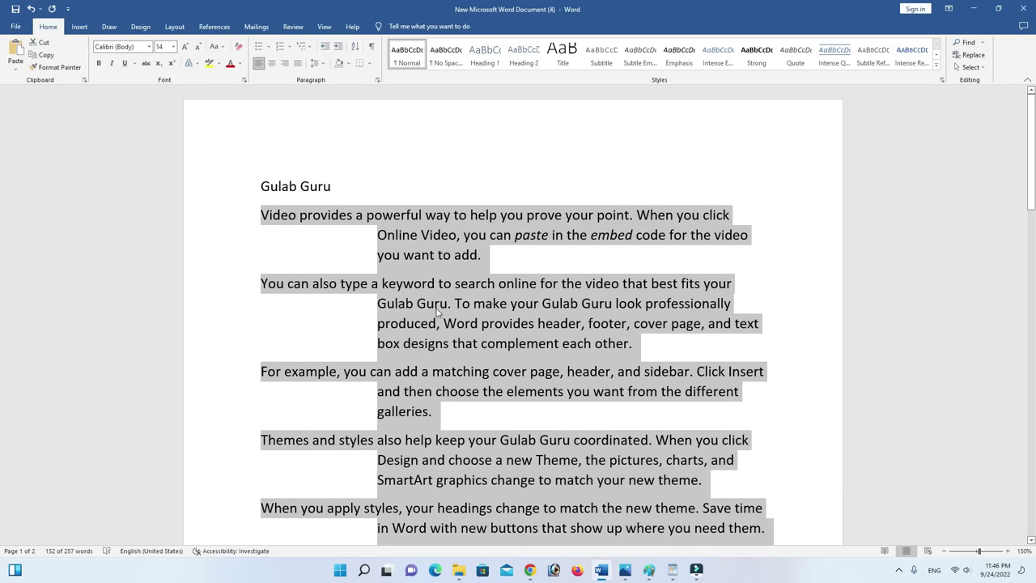
key(ctrl+t)
key(ctrl+t)
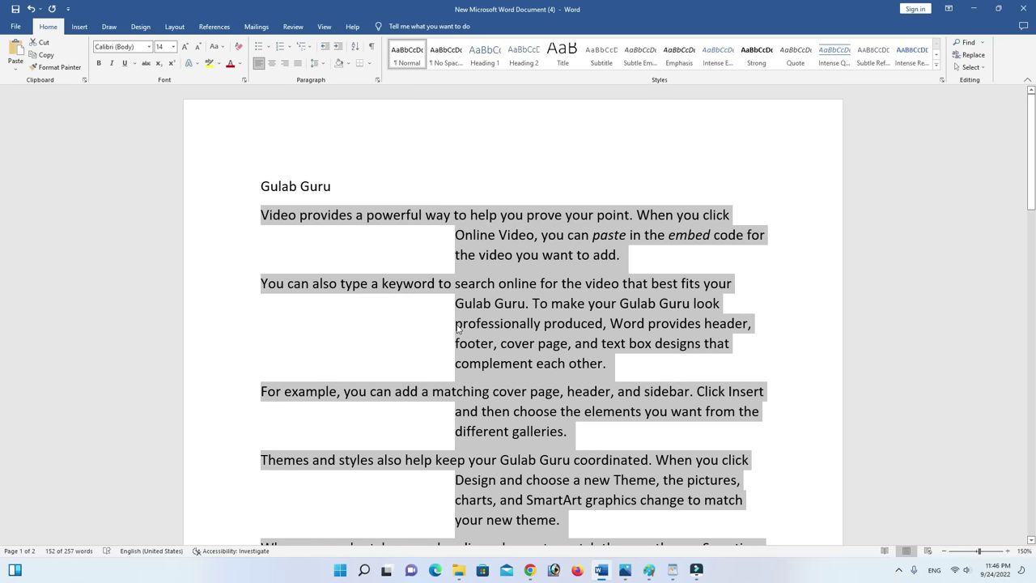
key(ctrl+t)
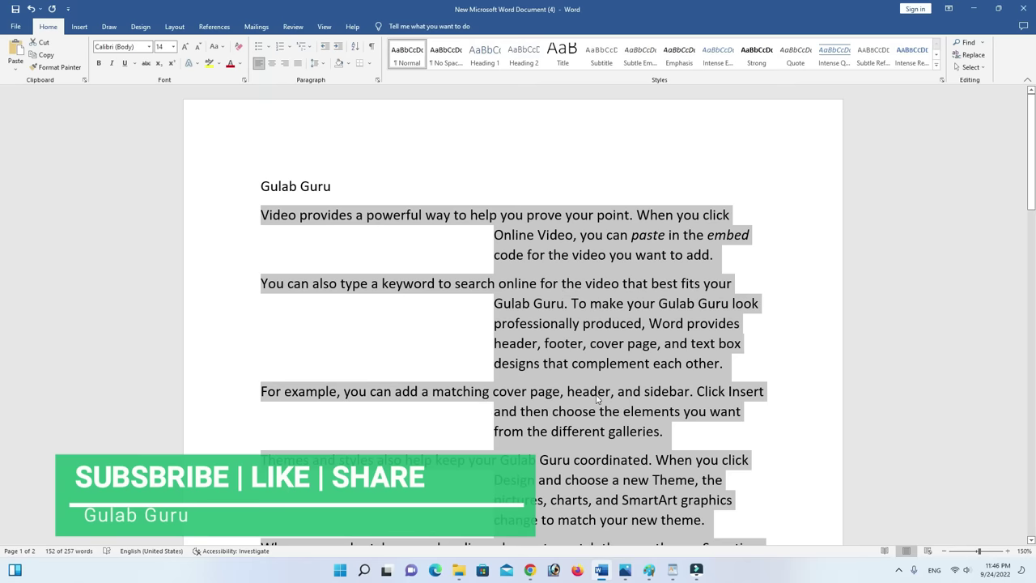
scroll(597, 397, down, 5)
scroll(597, 397, up, 5)
scroll(599, 395, down, 3)
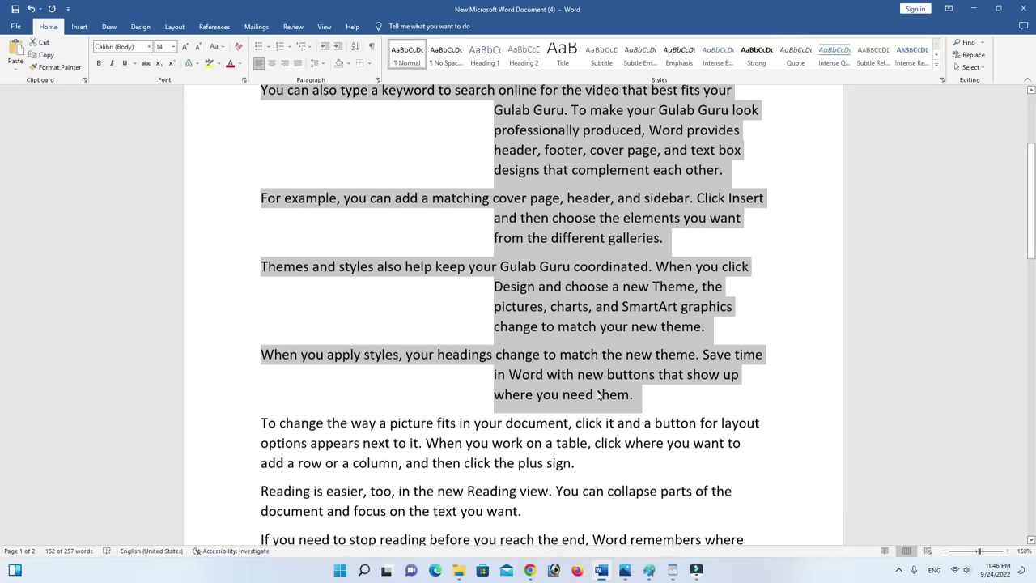
scroll(597, 395, down, 2)
scroll(616, 442, up, 5)
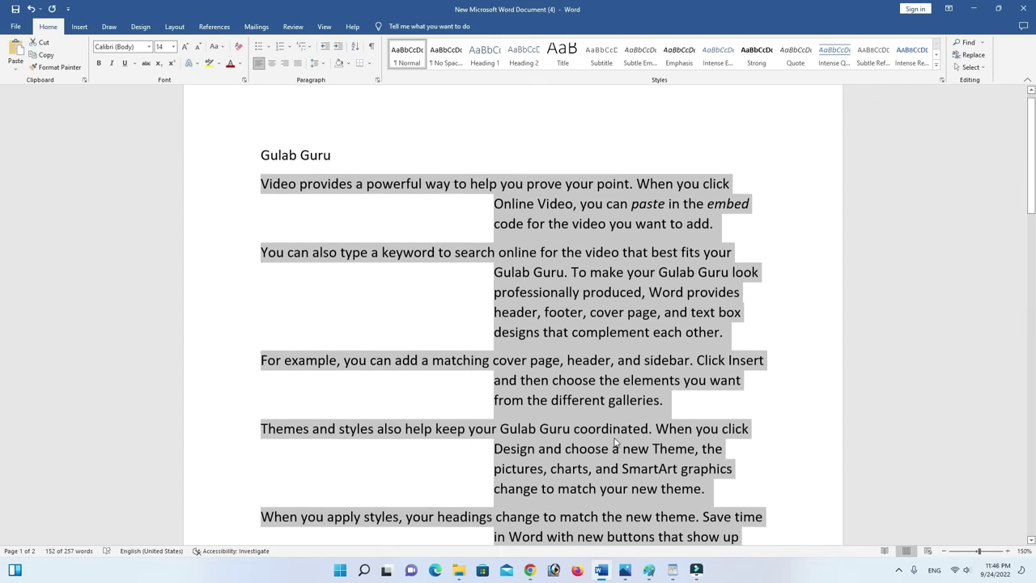
scroll(615, 442, up, 1)
click(687, 435)
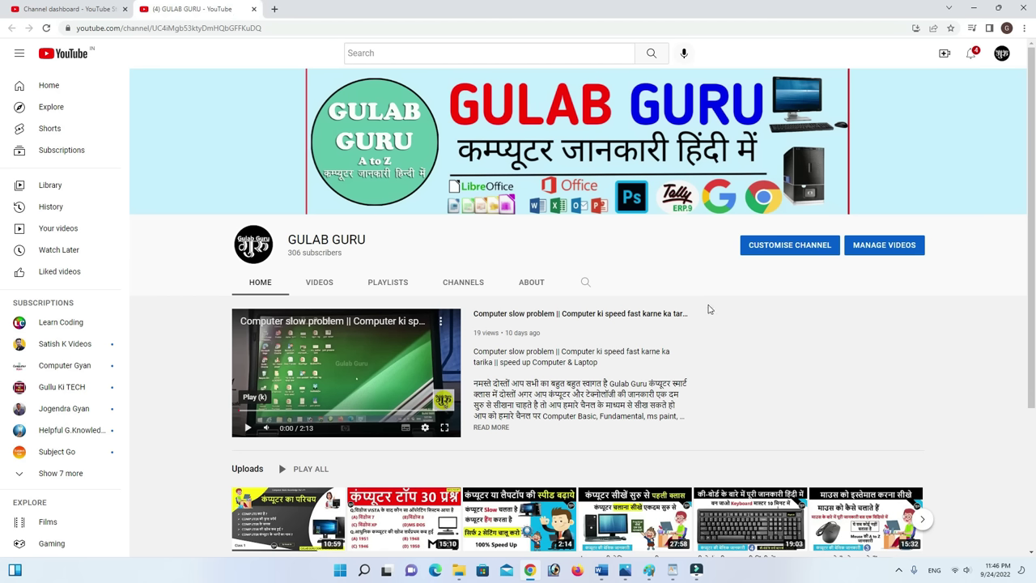
Open a new blank Chrome tab with Ctrl+T, then return to WordPad.
key(ctrl+t)
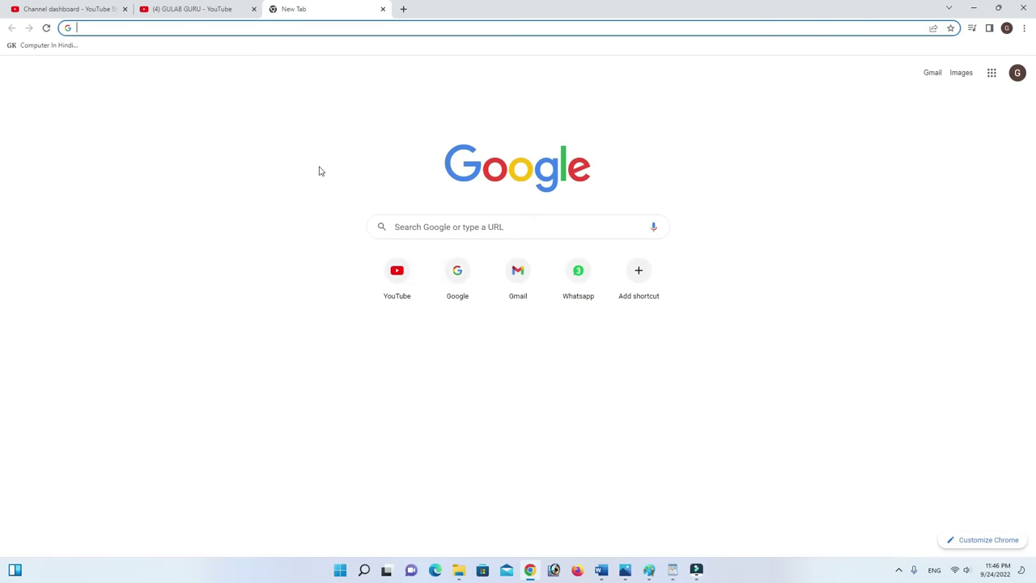
key(alt+Tab)
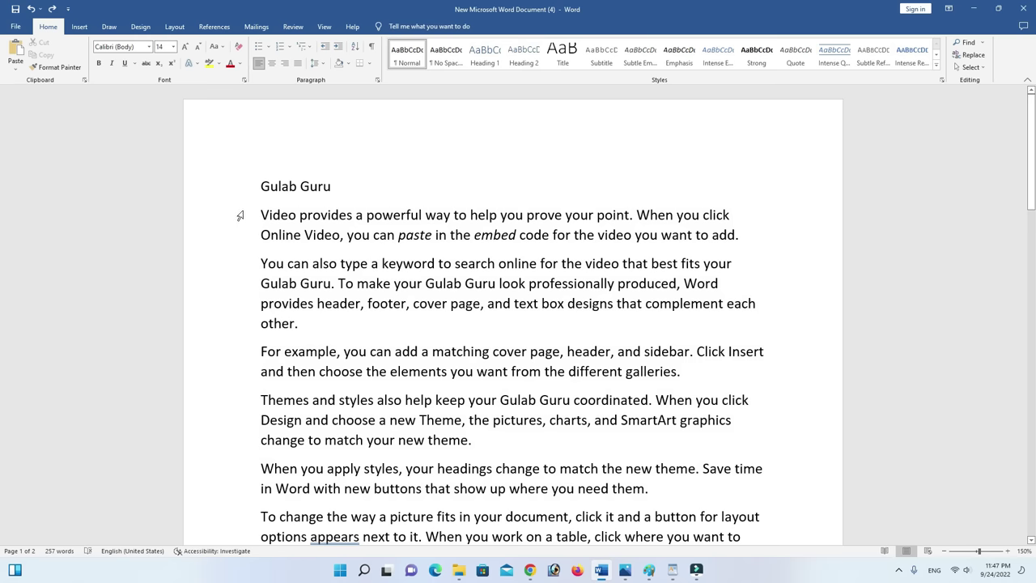
Underline 'Video provides', then the text from 'a powerful' through 'new theme.' with Ctrl+U.
drag(261, 214, 341, 215)
key(ctrl+c)
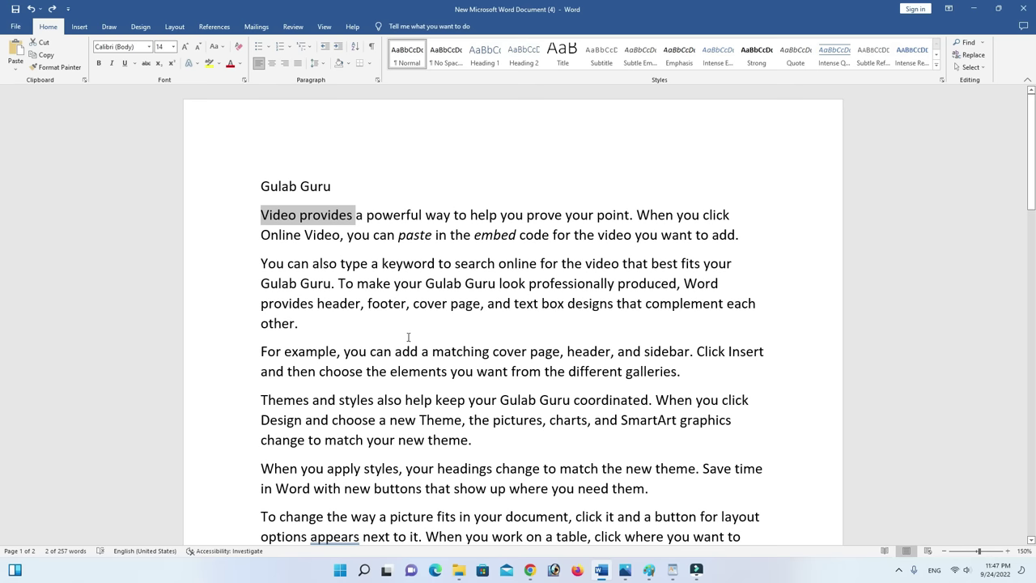
key(ctrl+u)
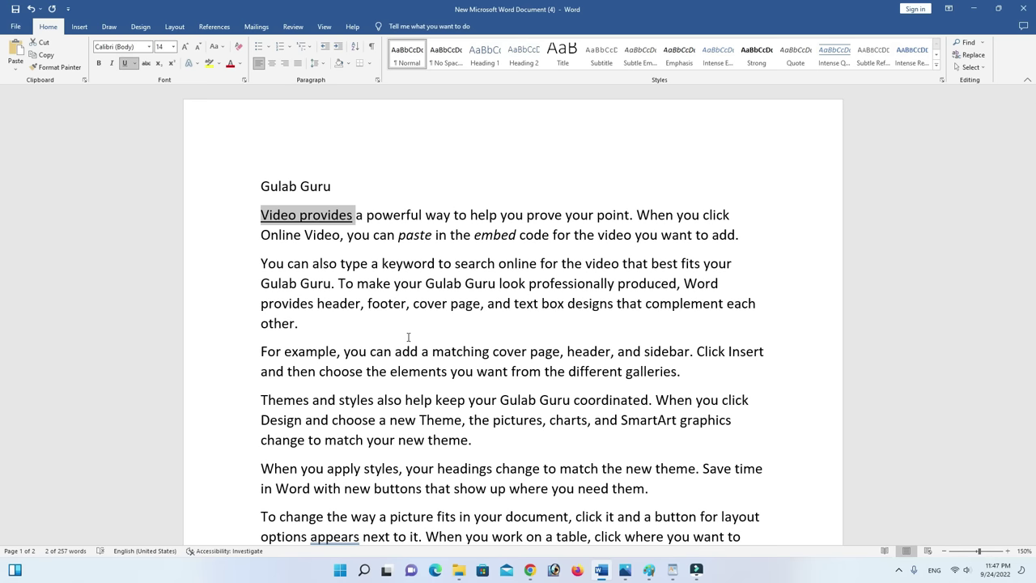
click(340, 227)
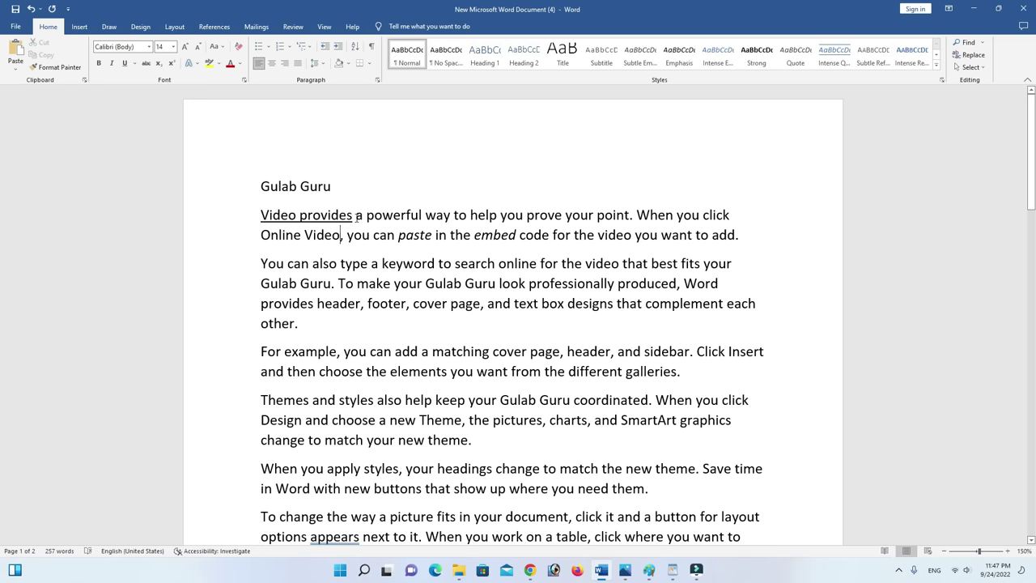
drag(356, 215, 667, 459)
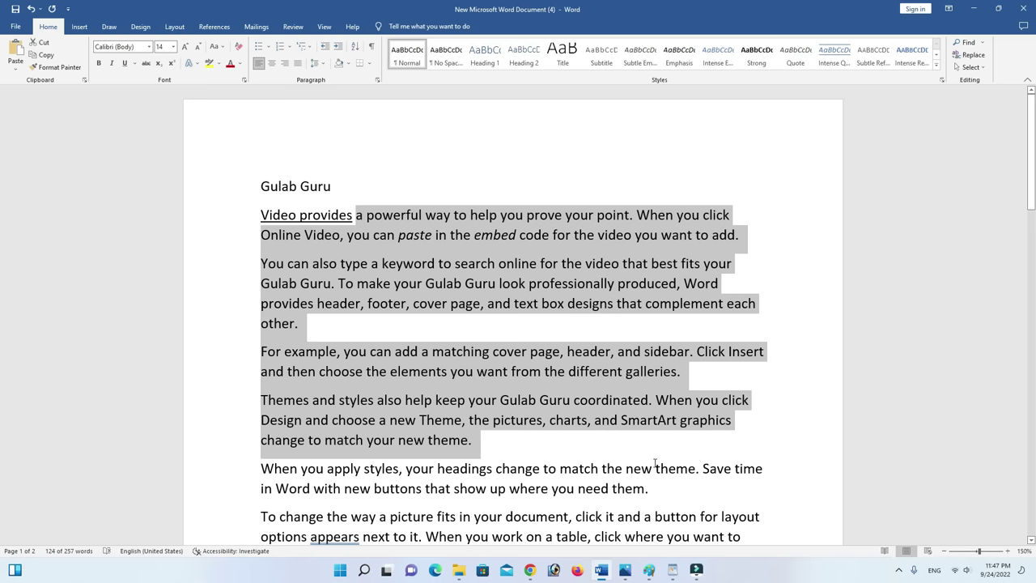
key(ctrl+u)
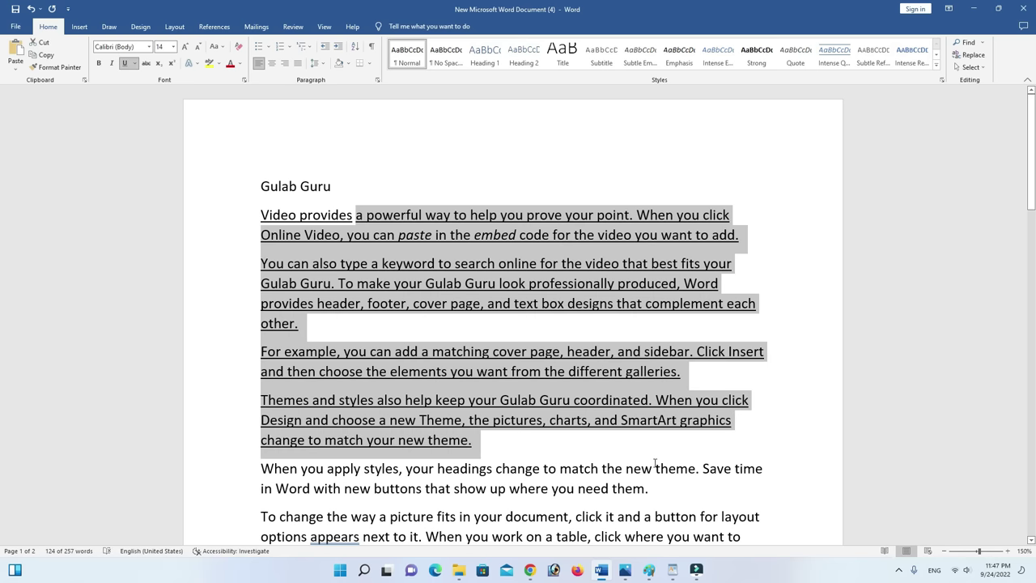
click(511, 441)
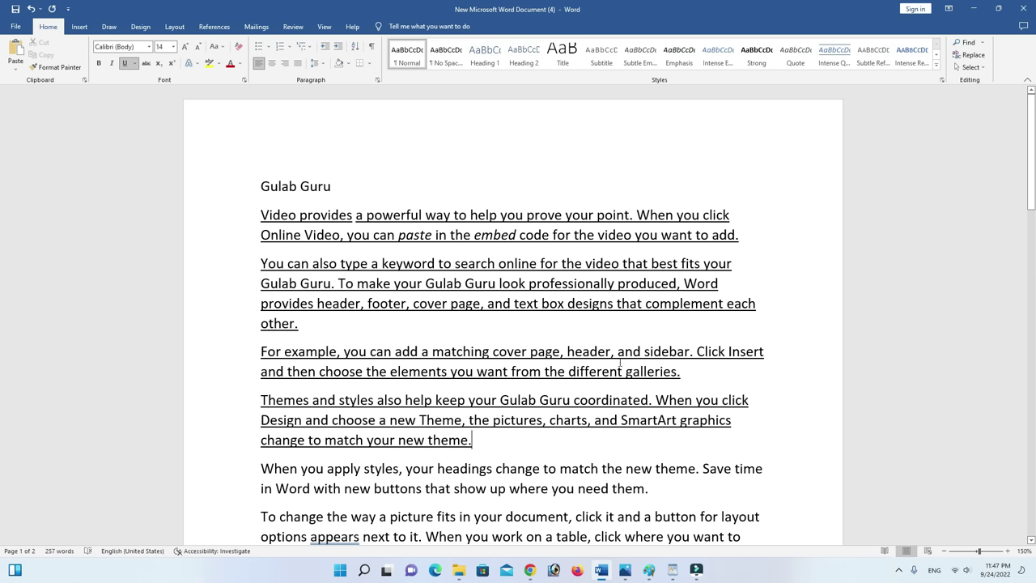
key(alt+Tab)
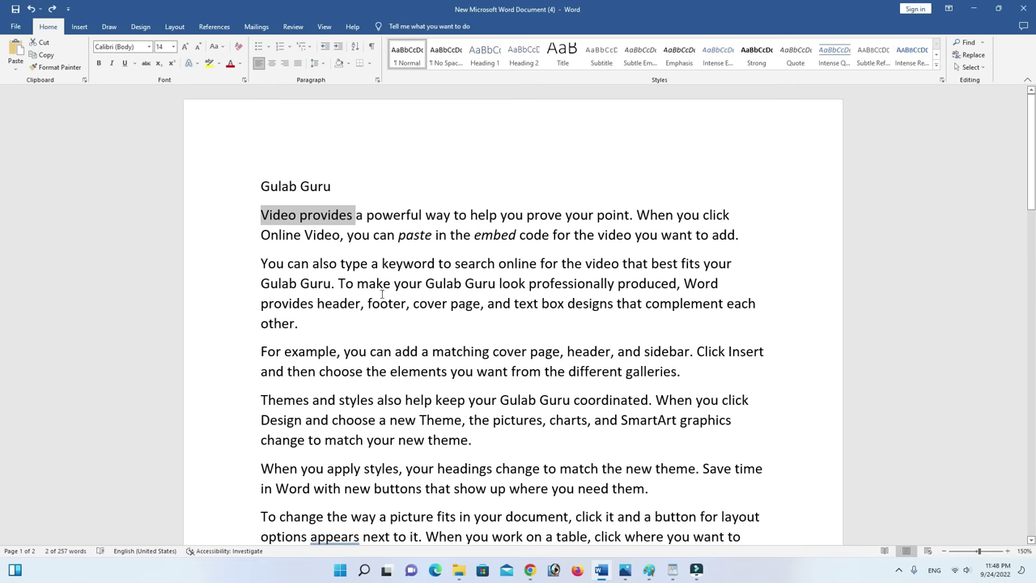
Paste 'Video provides' six times onto the empty line below 'cover page' with Ctrl+V.
scroll(382, 296, down, 5)
click(275, 335)
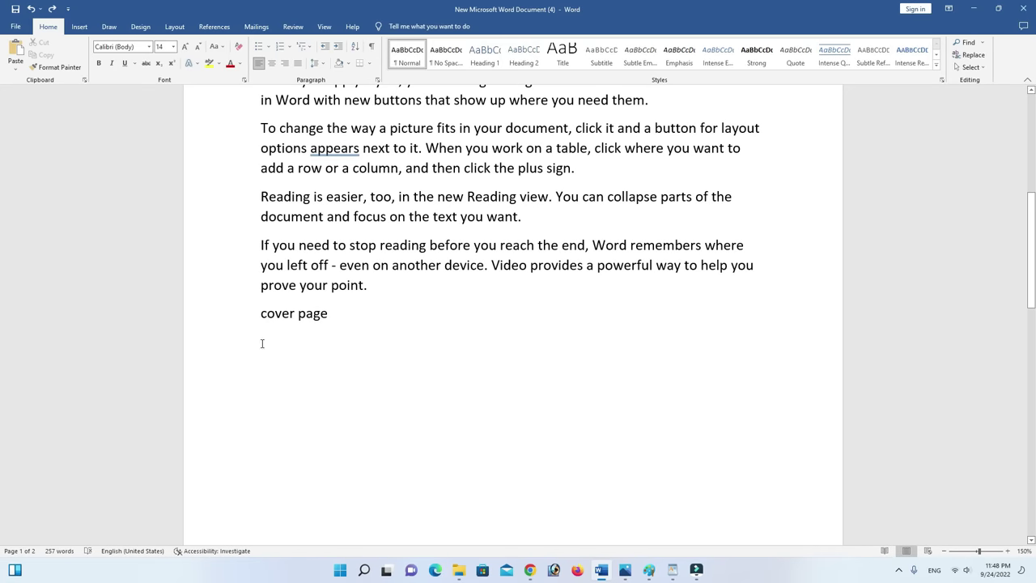
key(ctrl+v)
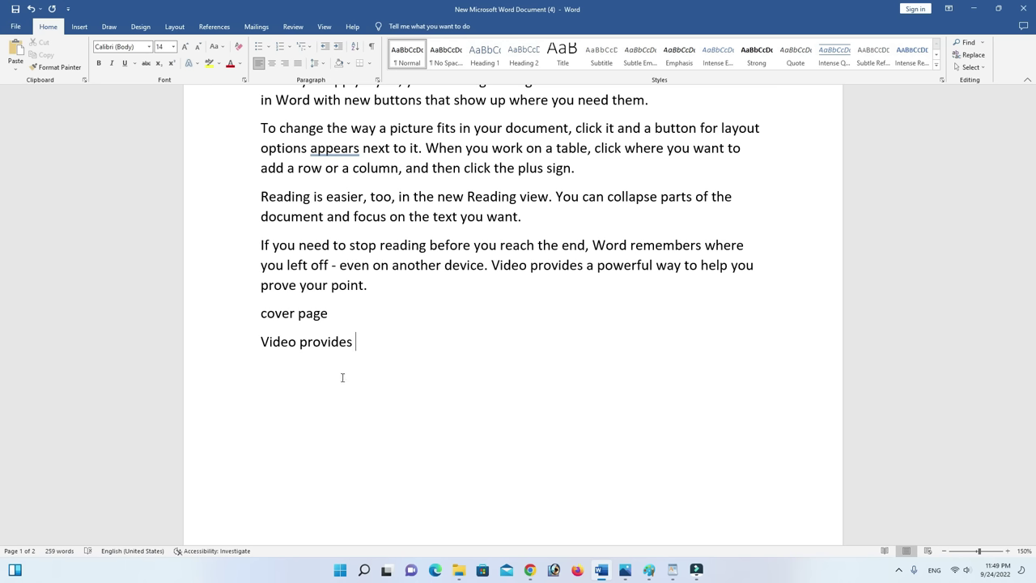
key(ctrl+v)
key(ctrl+v)
key(ctrl+v)
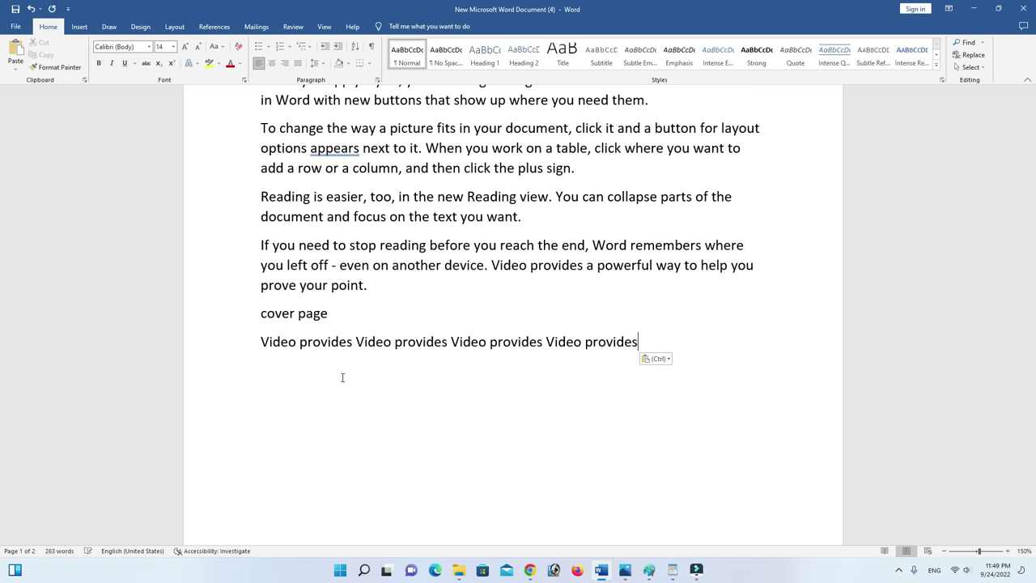
key(ctrl+v)
key(ctrl+v)
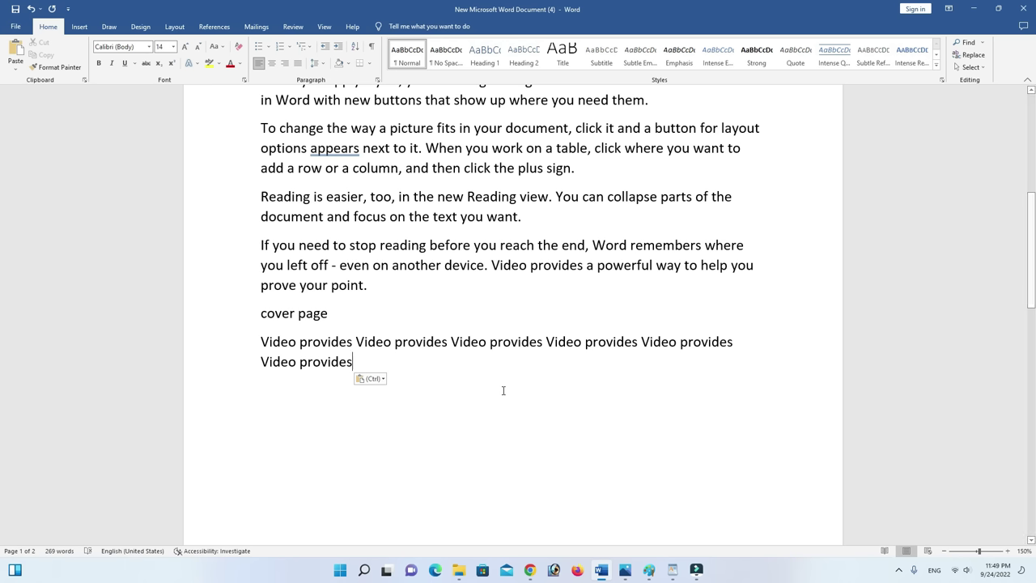
key(alt+Tab)
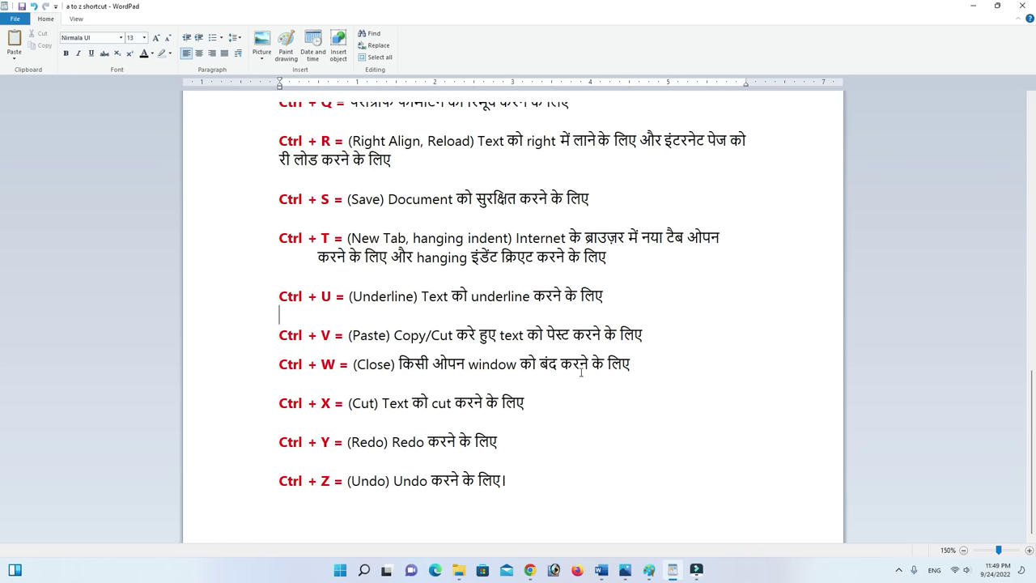
Save and close 'New Microsoft Word Document (4)' with Ctrl+W, then switch to the WordPad shortcut list.
click(601, 570)
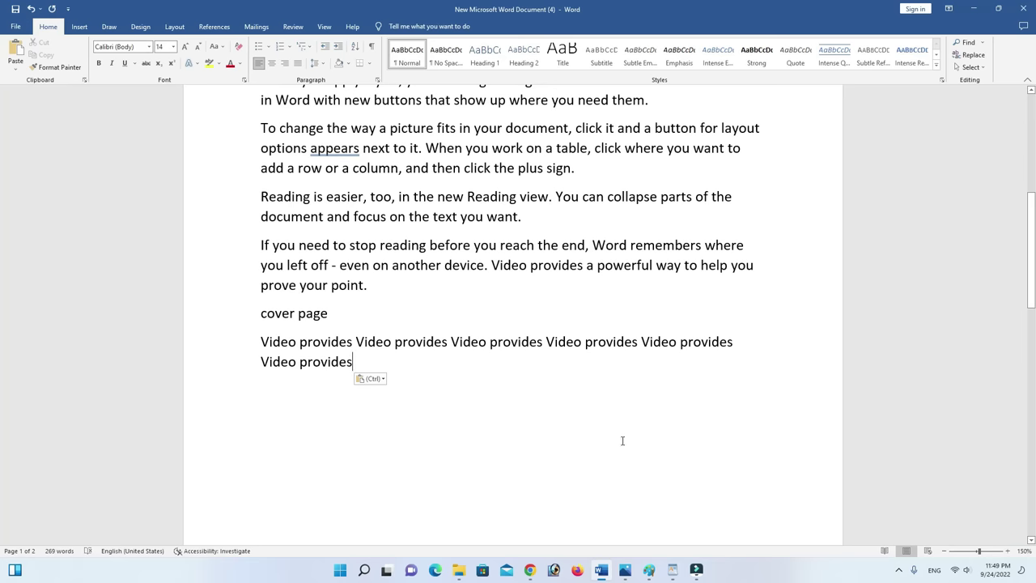
scroll(621, 440, up, 3)
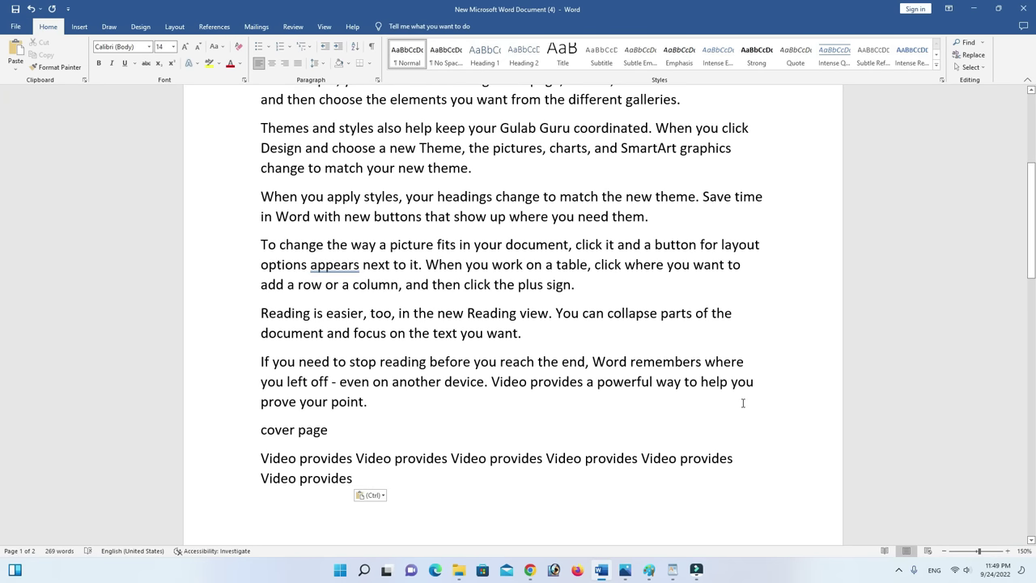
key(ctrl+w)
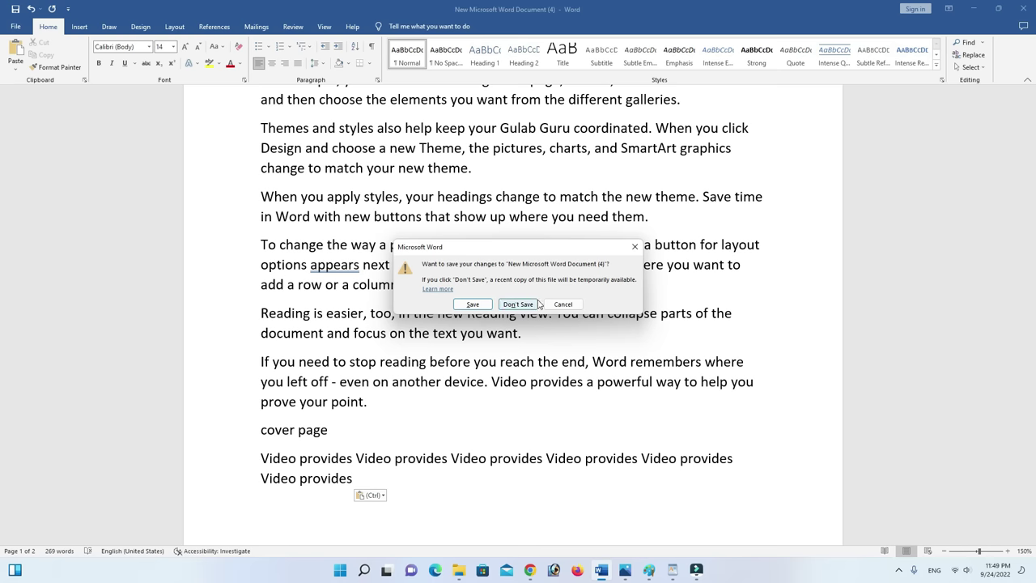
click(472, 304)
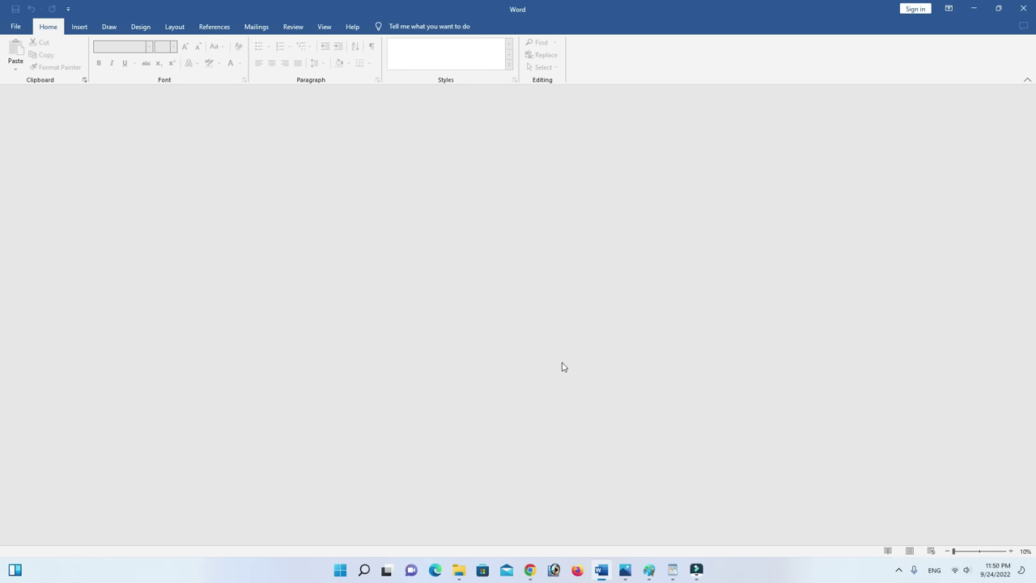
key(alt+Tab)
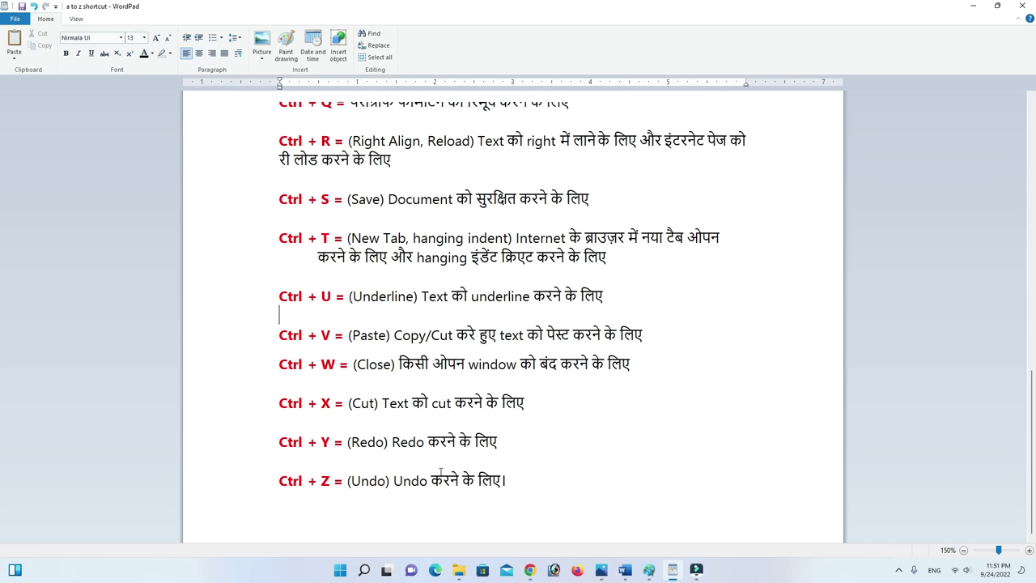
Switch to the Word document and select the 'Gulab Guru' title line.
click(625, 570)
drag(261, 187, 325, 187)
key(ctrl+c)
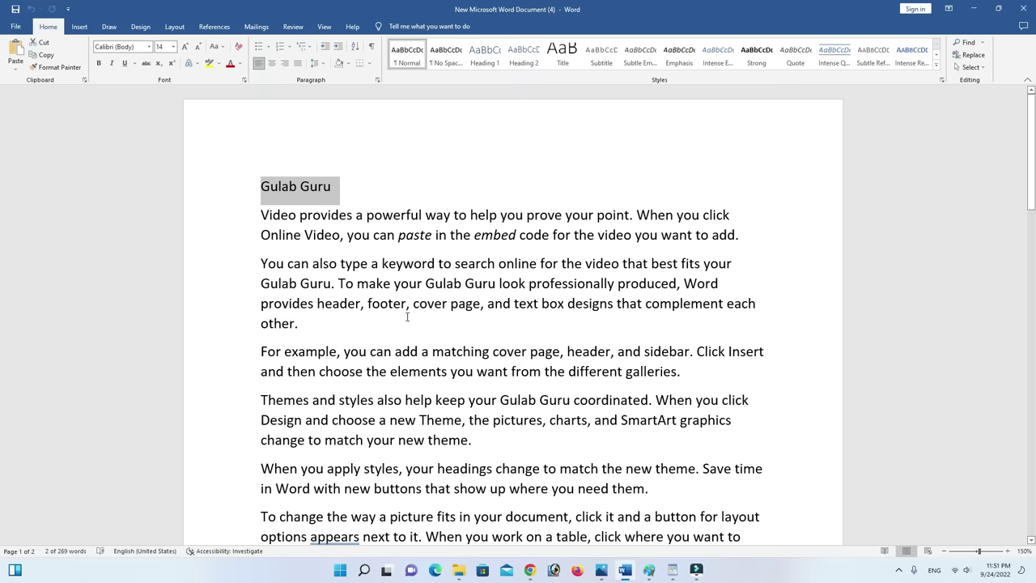
Cut the 'Gulab Guru' title, paste it five times after 'cover page', then select 'Video provides'.
key(Delete)
scroll(408, 317, down, 5)
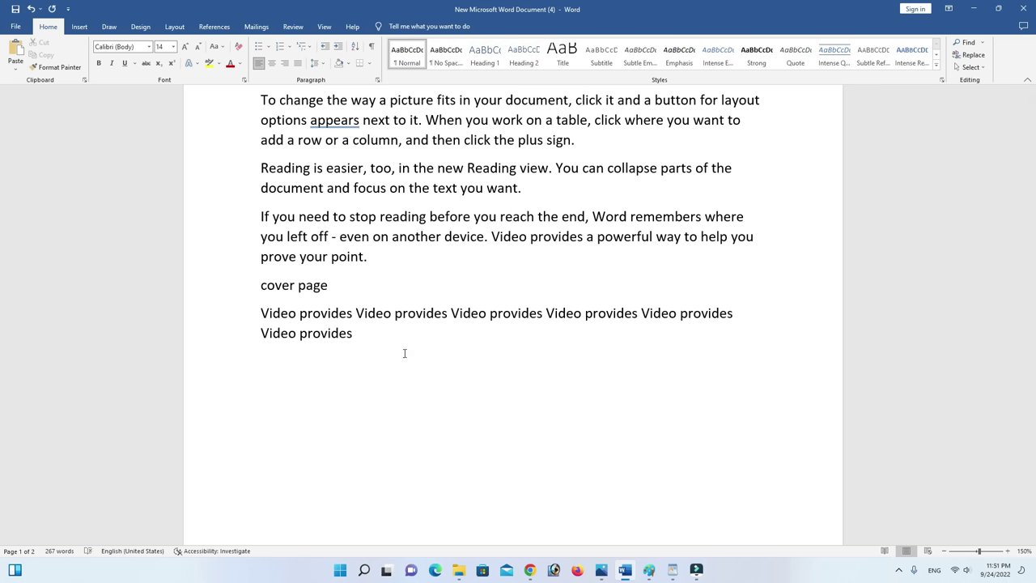
key(ctrl+v)
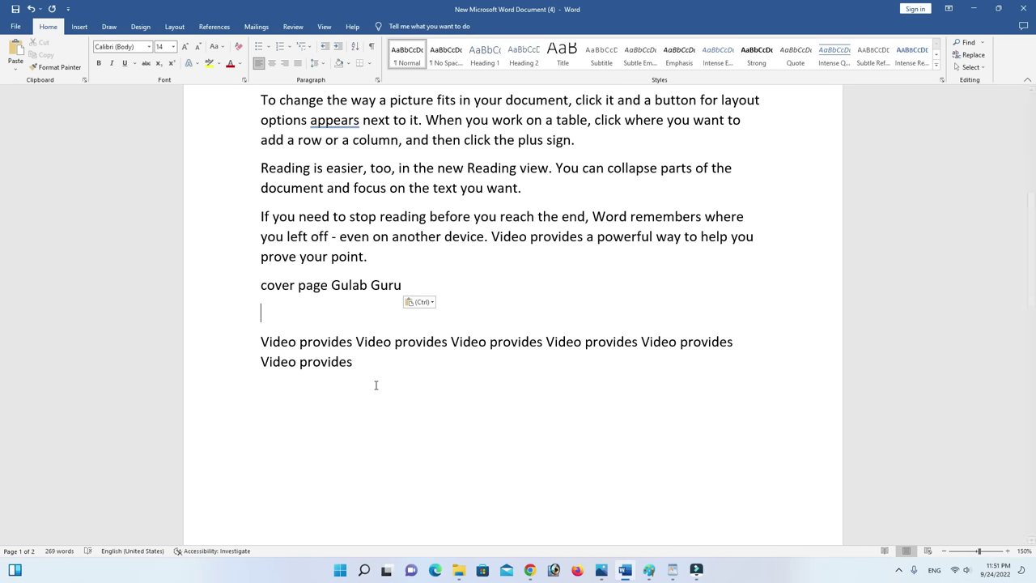
key(ctrl+v)
key(ctrl+v)
key(ctrl+v)
key(ctrl+v)
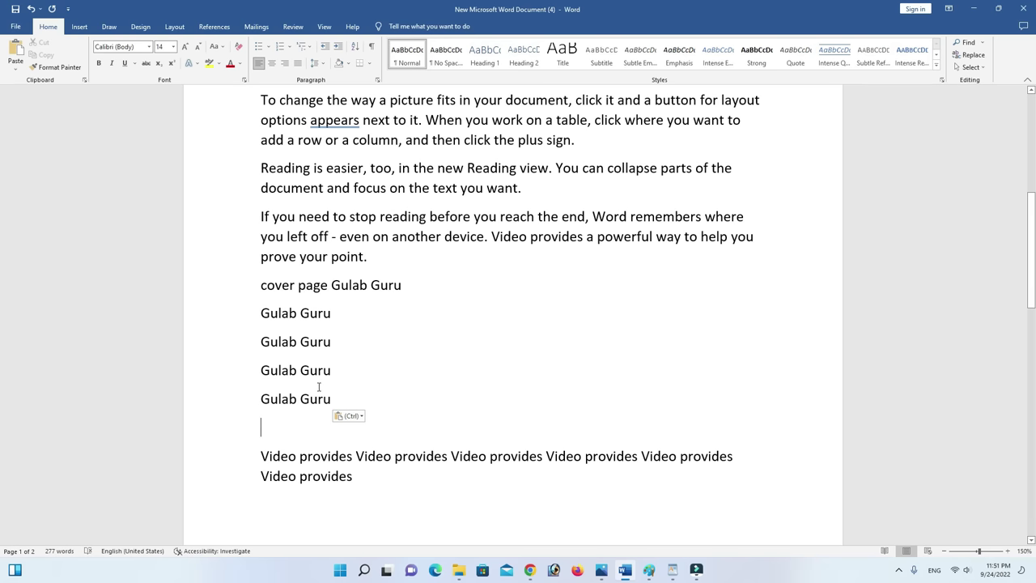
drag(356, 457, 431, 463)
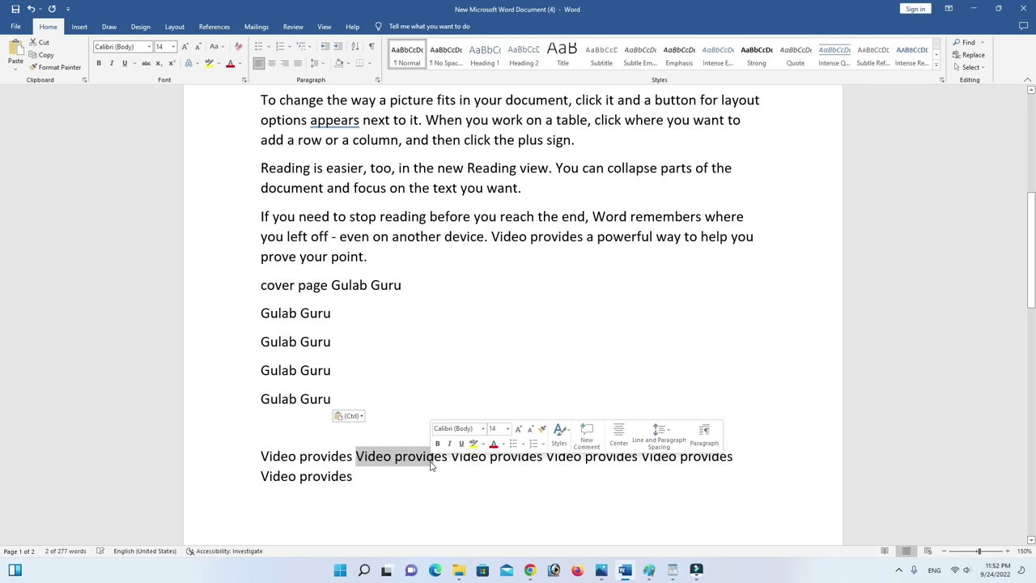
key(alt+Tab)
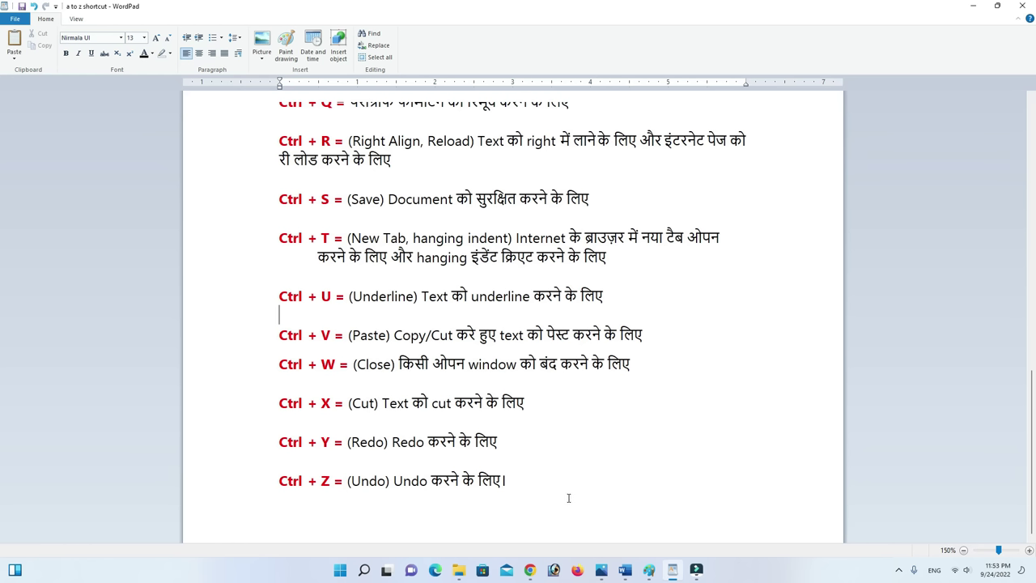
Select the whole Word document's text and cut it all.
click(625, 570)
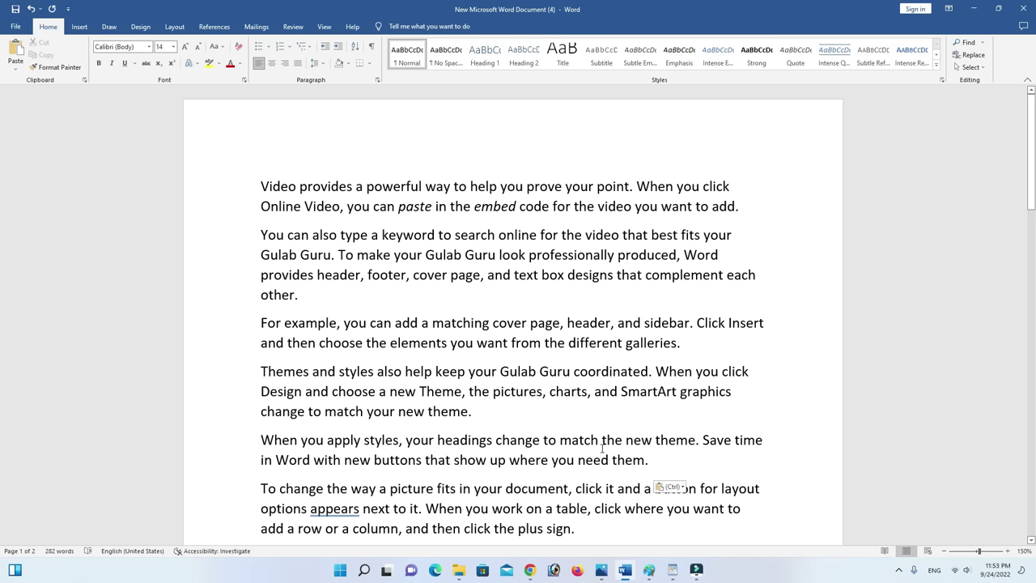
key(ctrl+a)
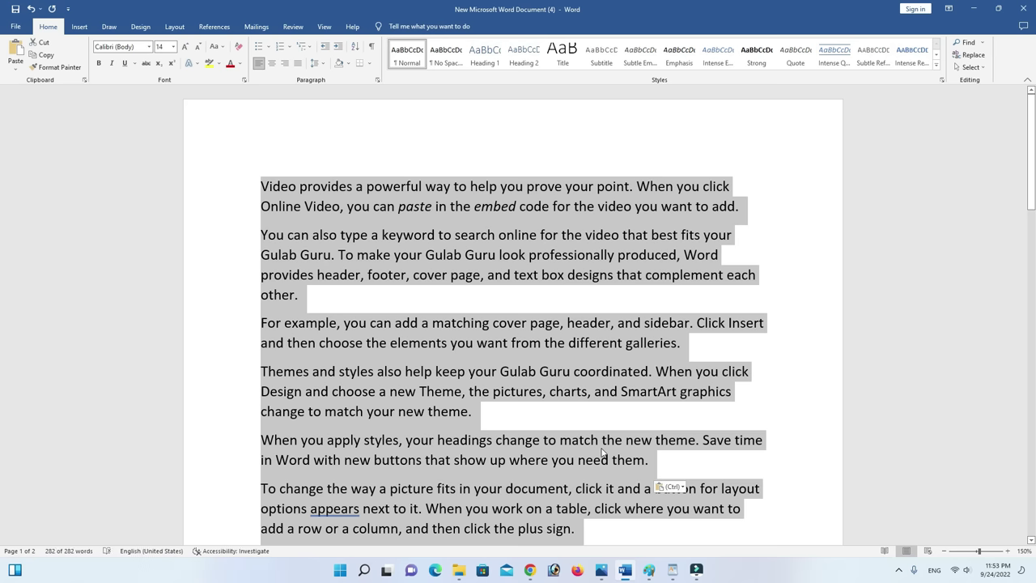
key(Delete)
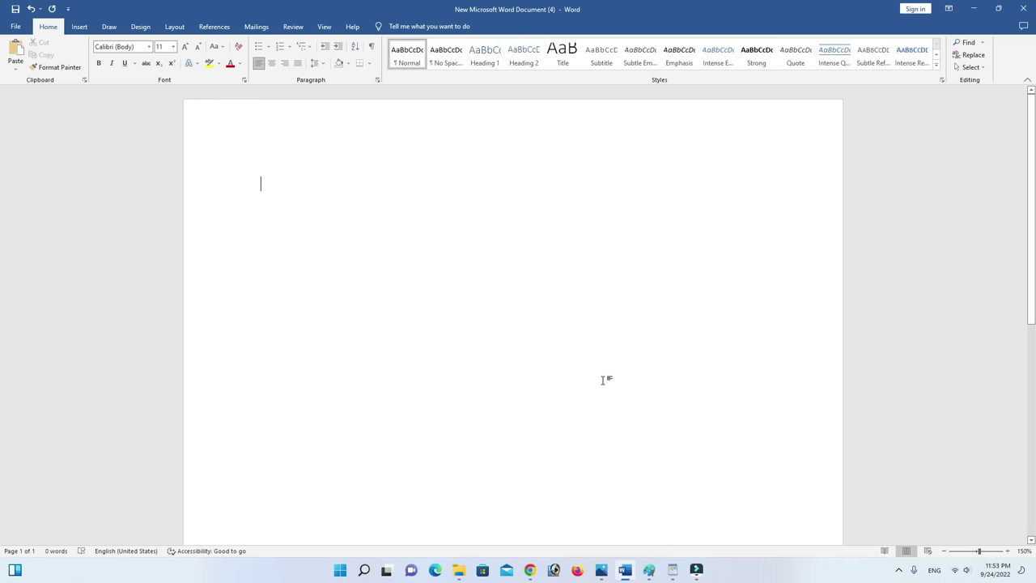
Undo and redo the cut repeatedly, ending with all 282 words restored and deselected.
key(ctrl+z)
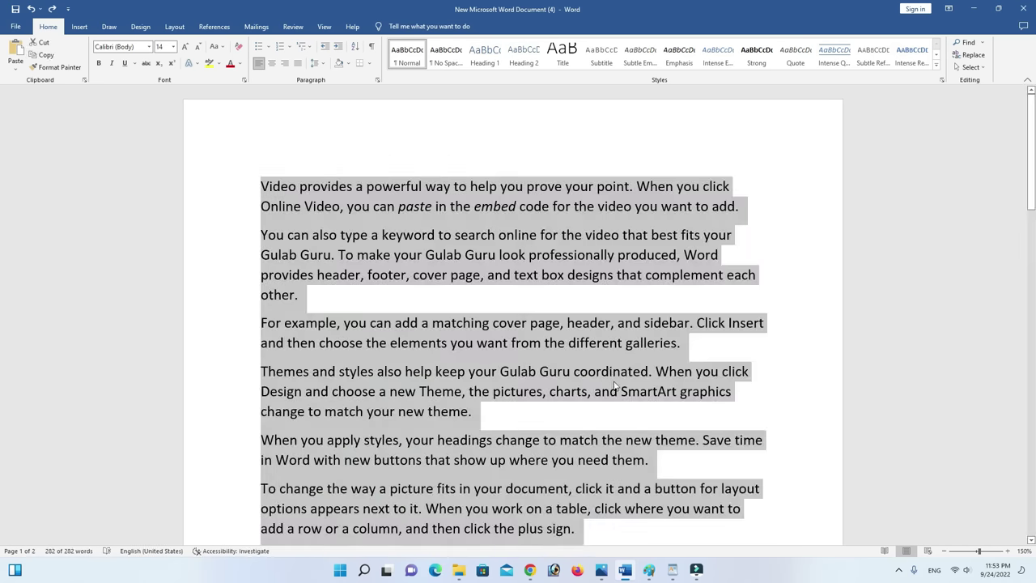
key(Delete)
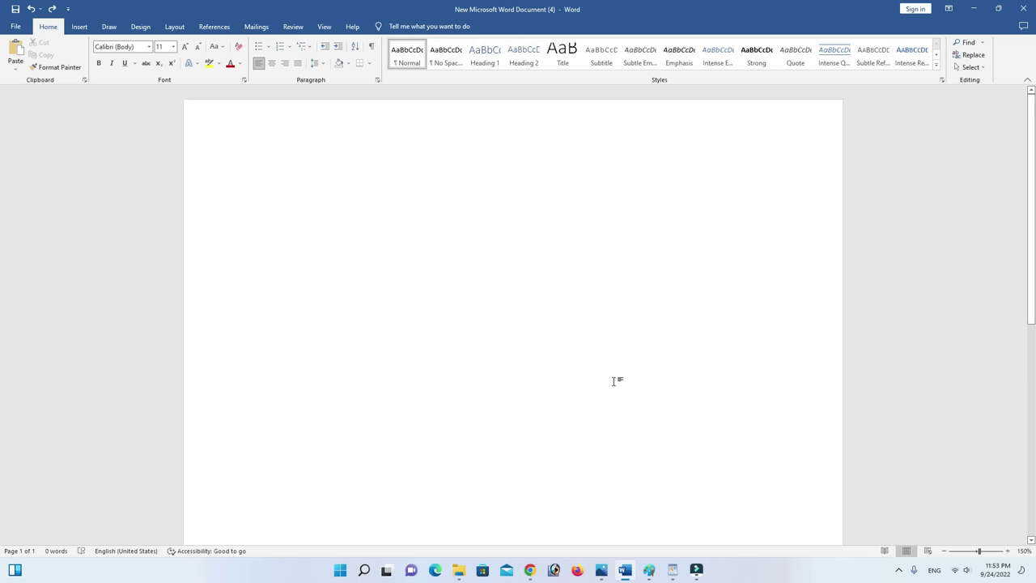
key(ctrl+z)
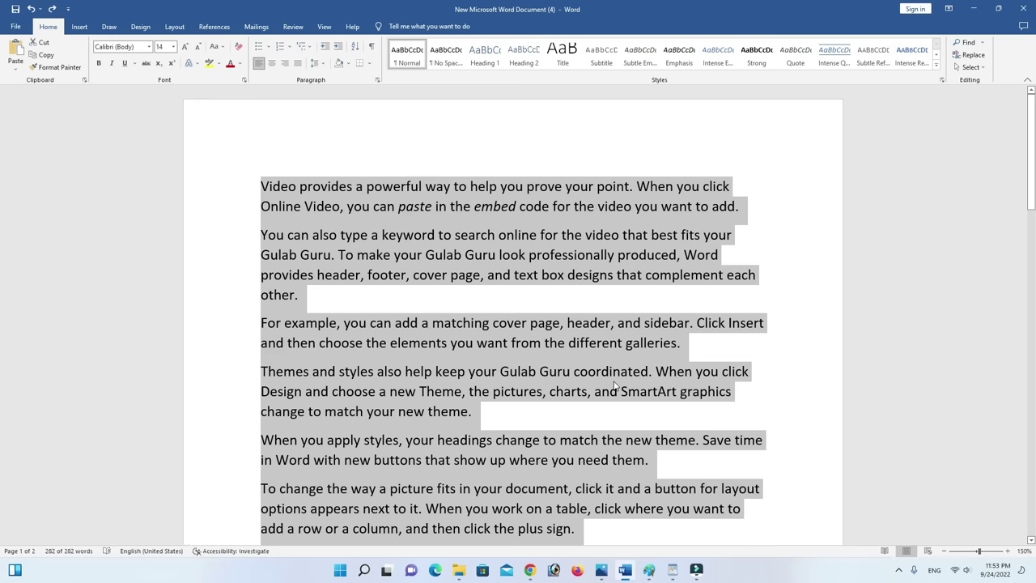
key(Delete)
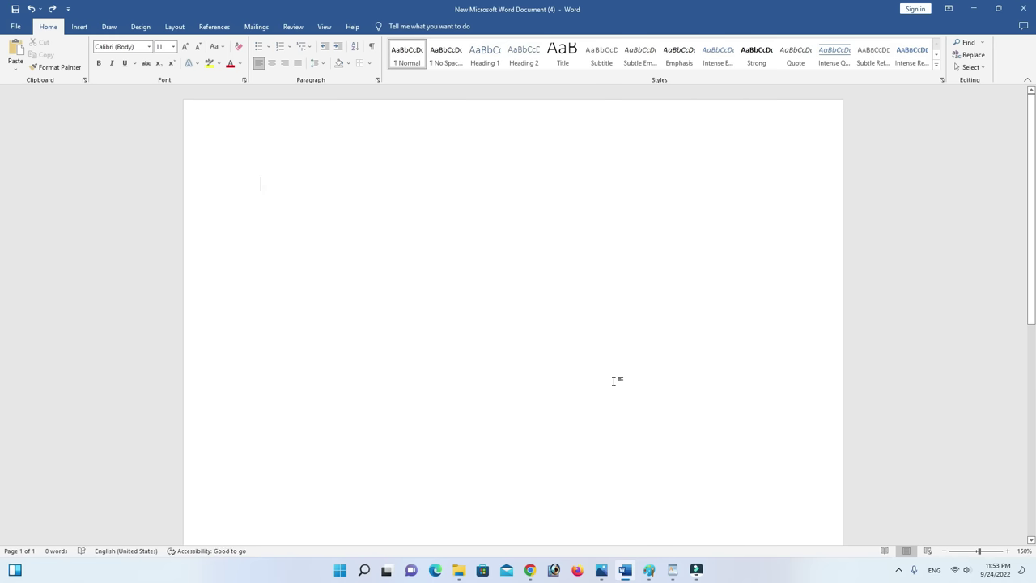
key(ctrl+z)
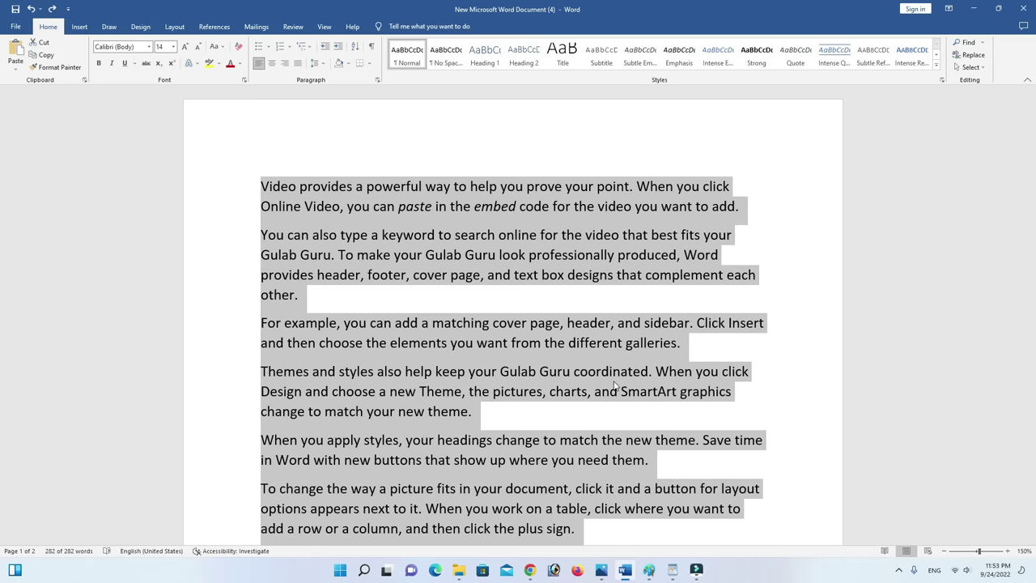
scroll(623, 393, down, 3)
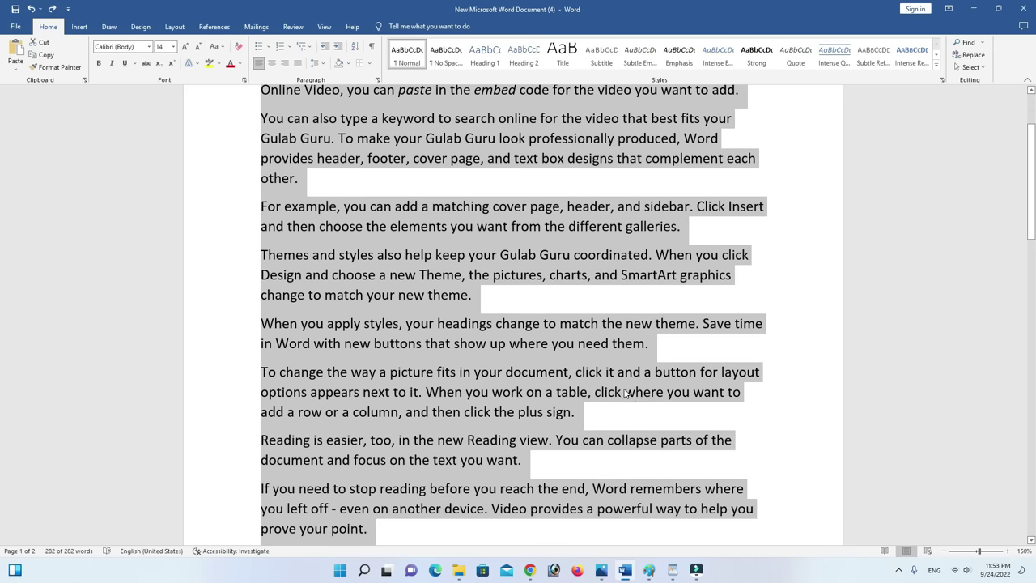
click(680, 443)
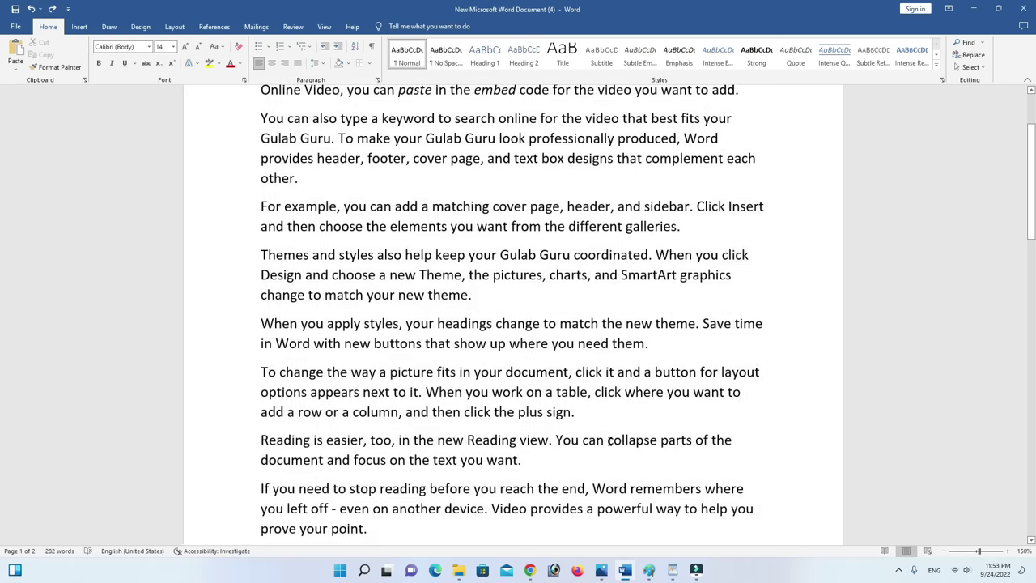
Delete 'collapse parts of the', undo it, then delete it again, leaving 278 words.
drag(608, 442, 724, 444)
key(Delete)
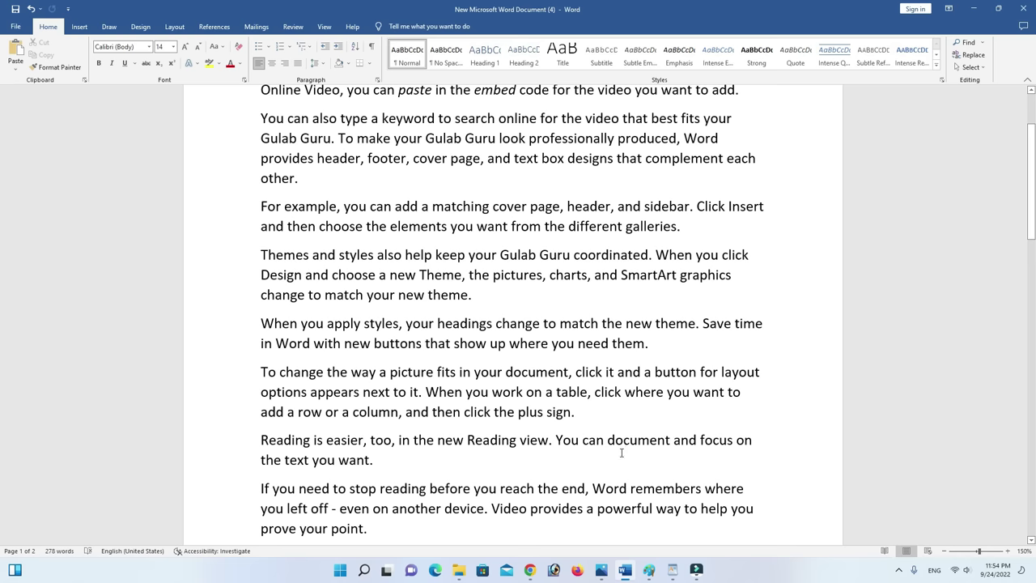
key(ctrl+z)
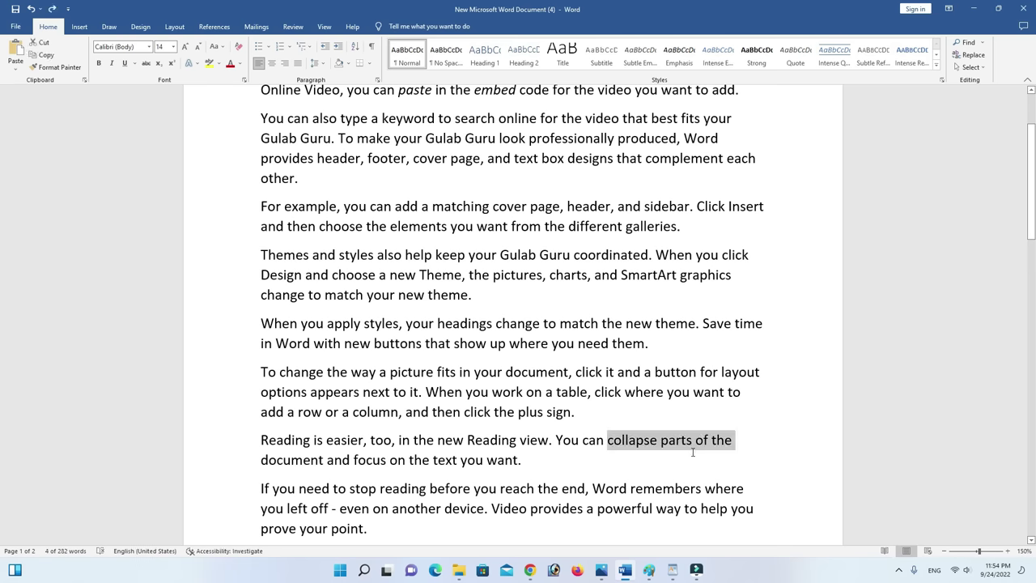
key(Delete)
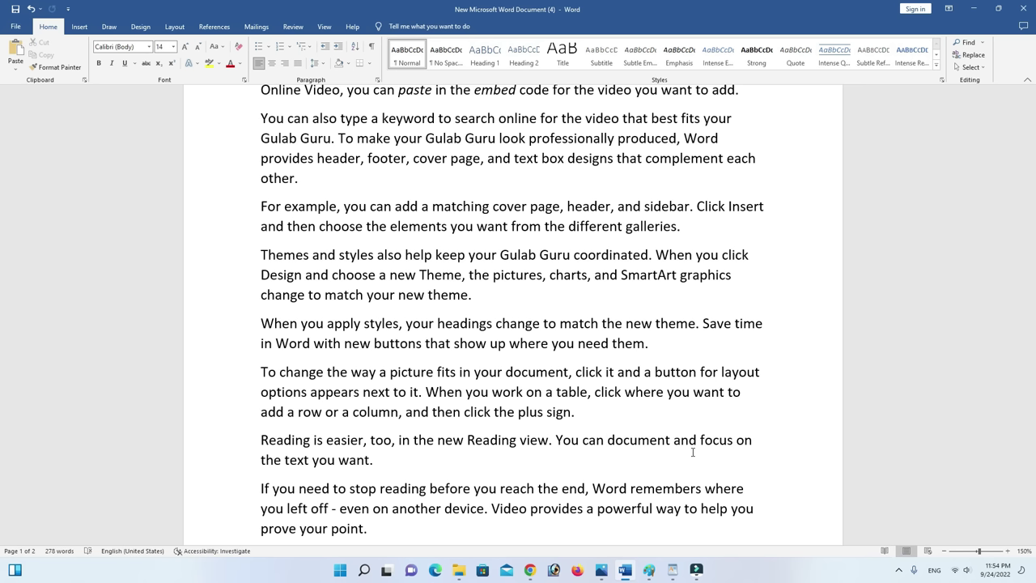
key(alt+Tab)
scroll(403, 385, up, 3)
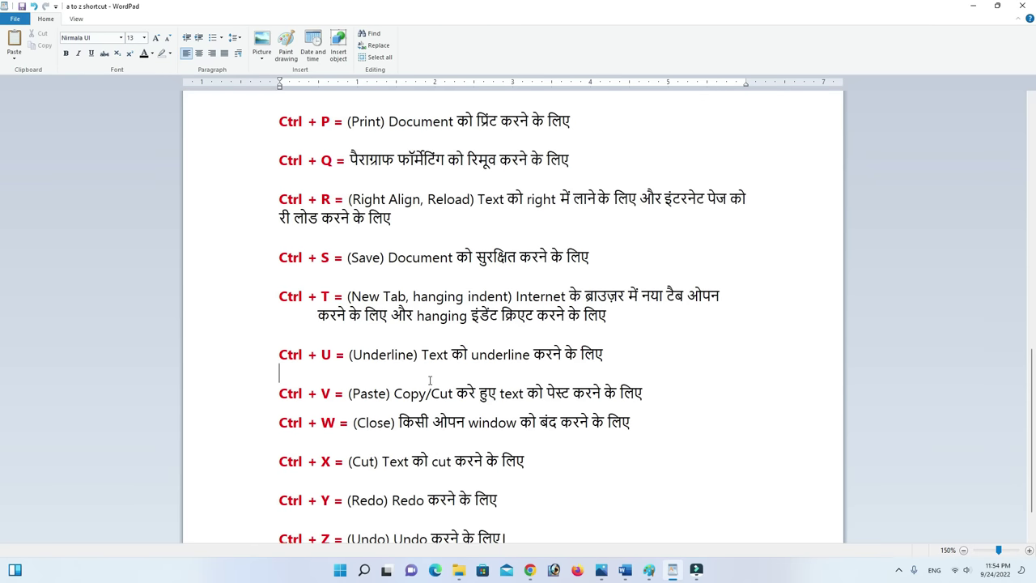
Scroll up and down through the WordPad 'Computer Ctrl + A to Z Shortcuts' list.
scroll(409, 383, up, 3)
scroll(416, 382, up, 1)
scroll(430, 380, up, 3)
scroll(430, 381, up, 2)
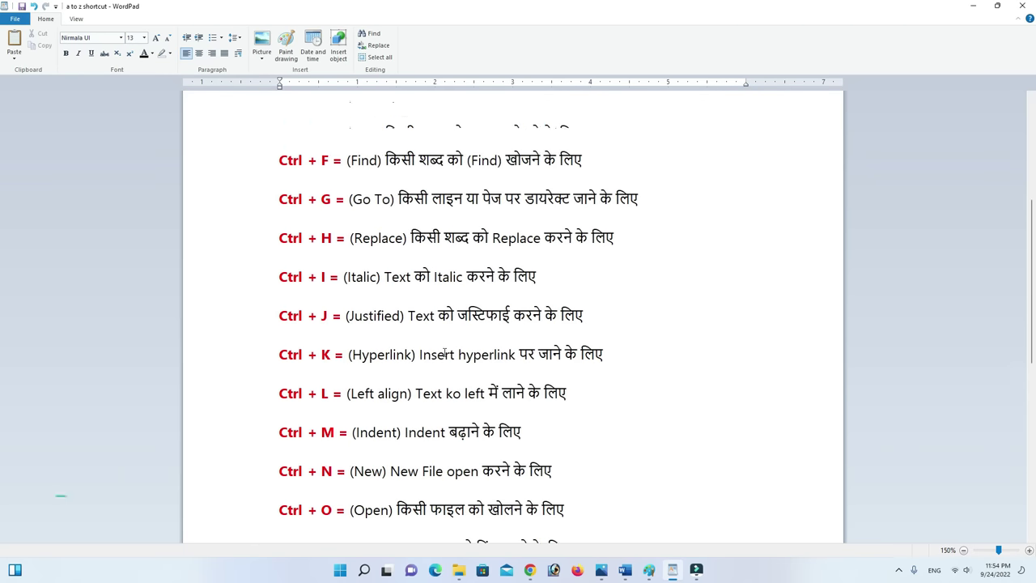
scroll(405, 340, up, 1)
scroll(364, 284, up, 5)
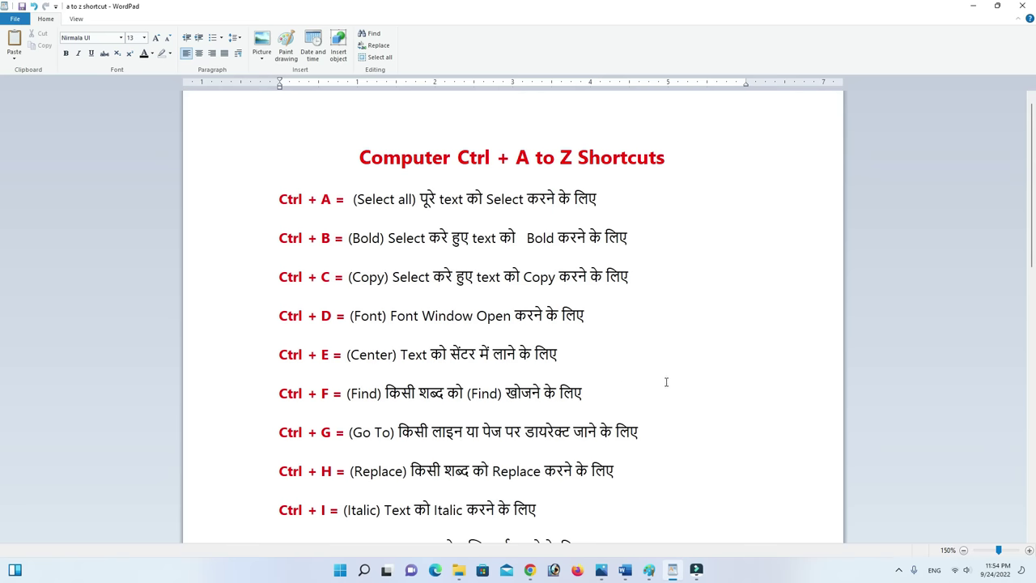
scroll(666, 382, down, 2)
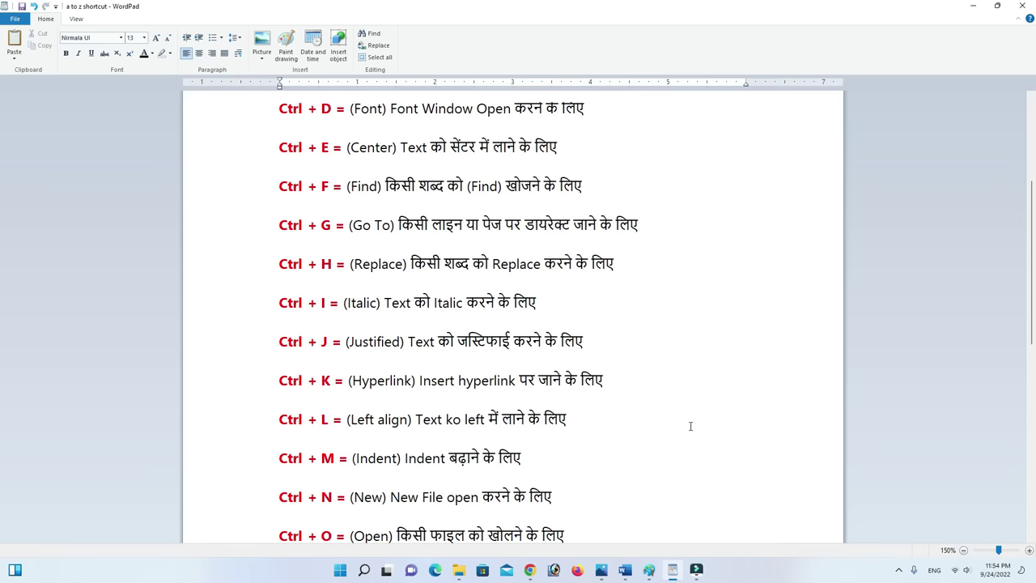
scroll(327, 294, up, 2)
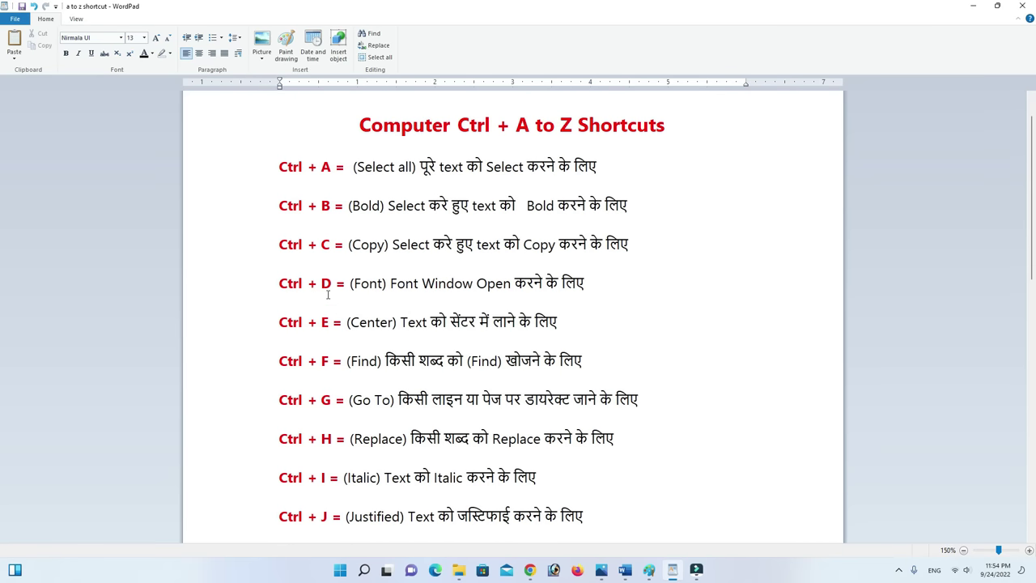
scroll(646, 394, down, 2)
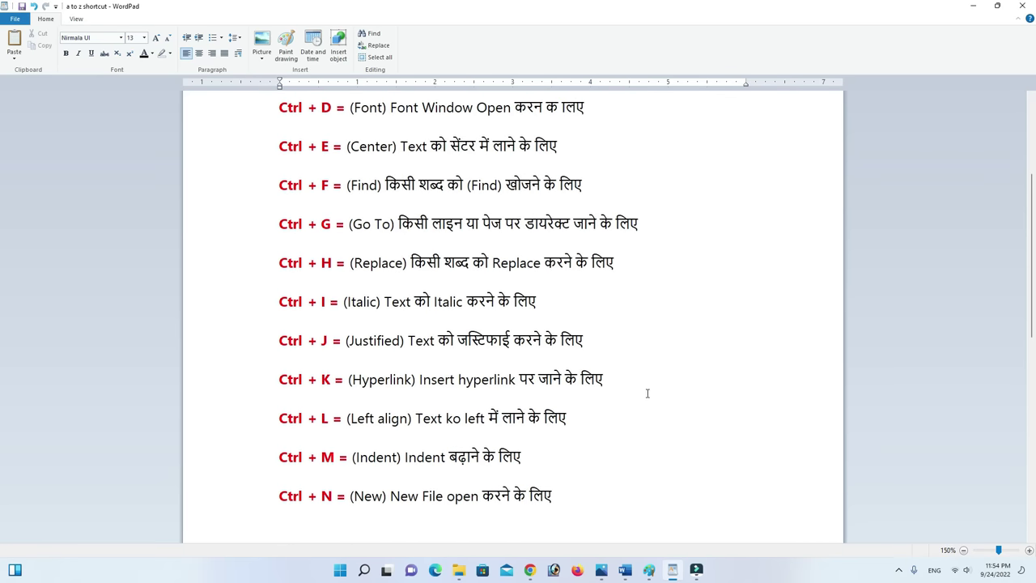
scroll(647, 394, down, 1)
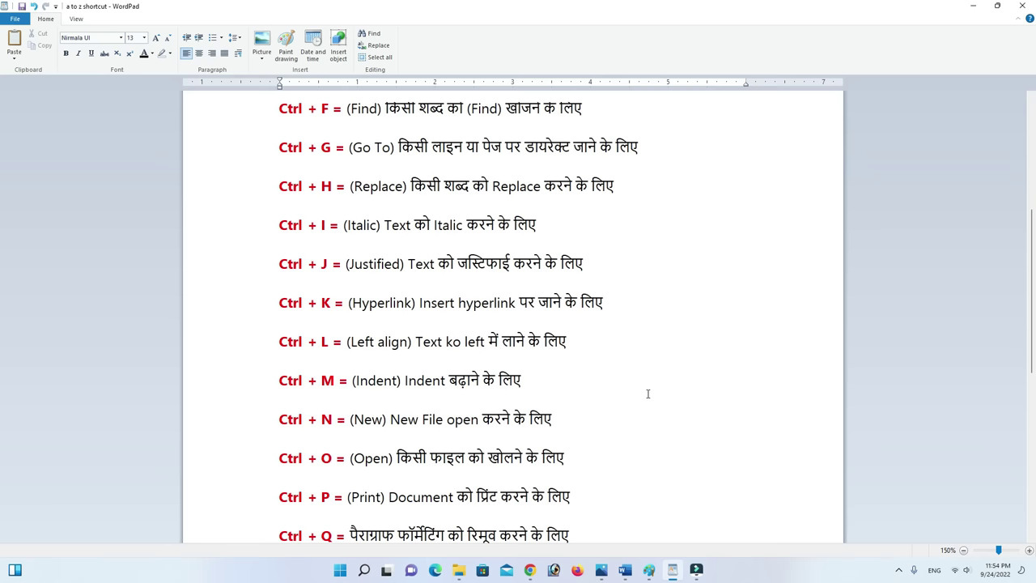
scroll(648, 394, down, 2)
scroll(446, 369, up, 3)
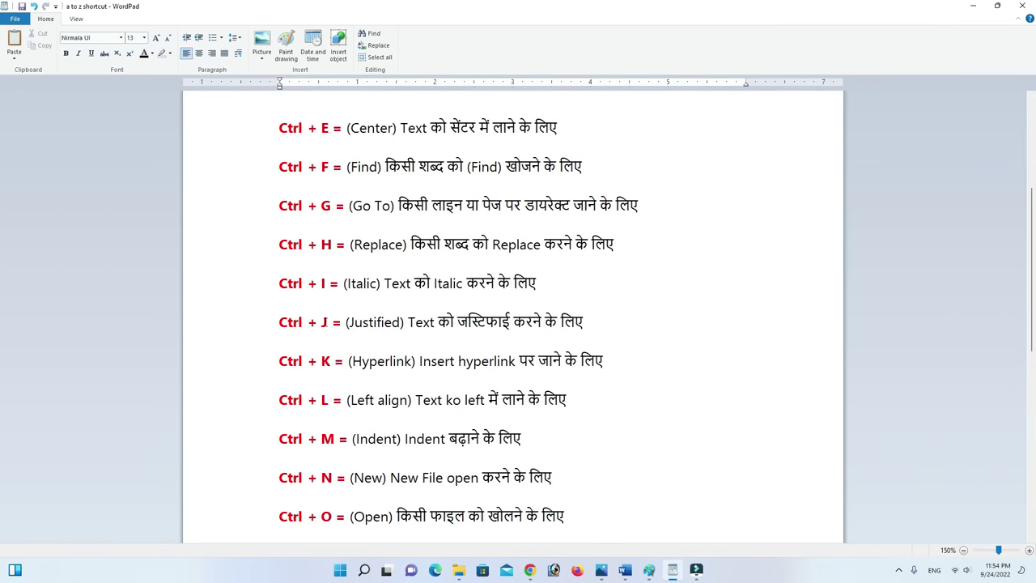
scroll(625, 383, up, 3)
scroll(625, 383, down, 1)
scroll(624, 383, down, 4)
scroll(625, 383, down, 2)
scroll(625, 383, down, 4)
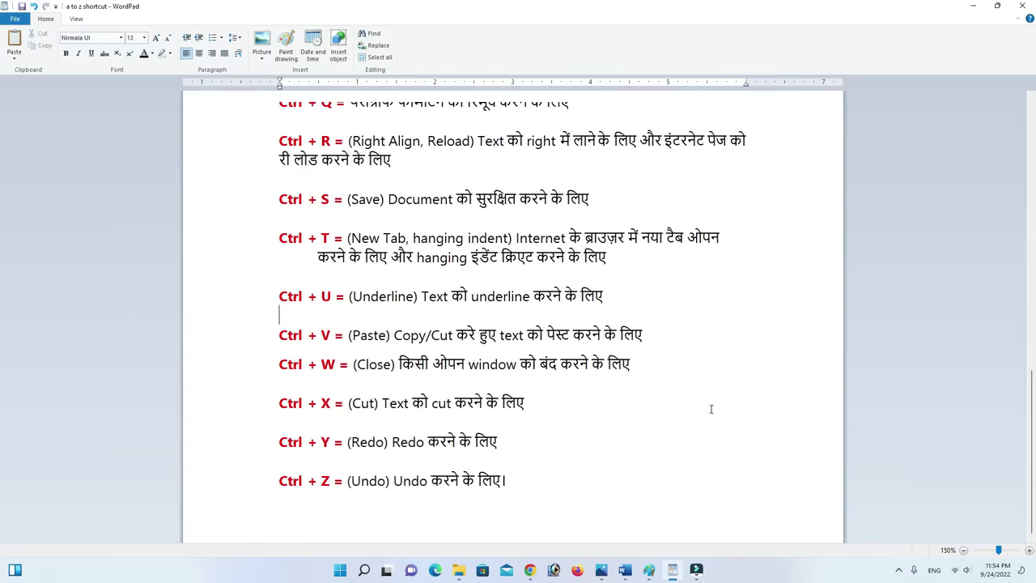
scroll(753, 364, up, 4)
scroll(754, 363, up, 3)
scroll(753, 363, up, 4)
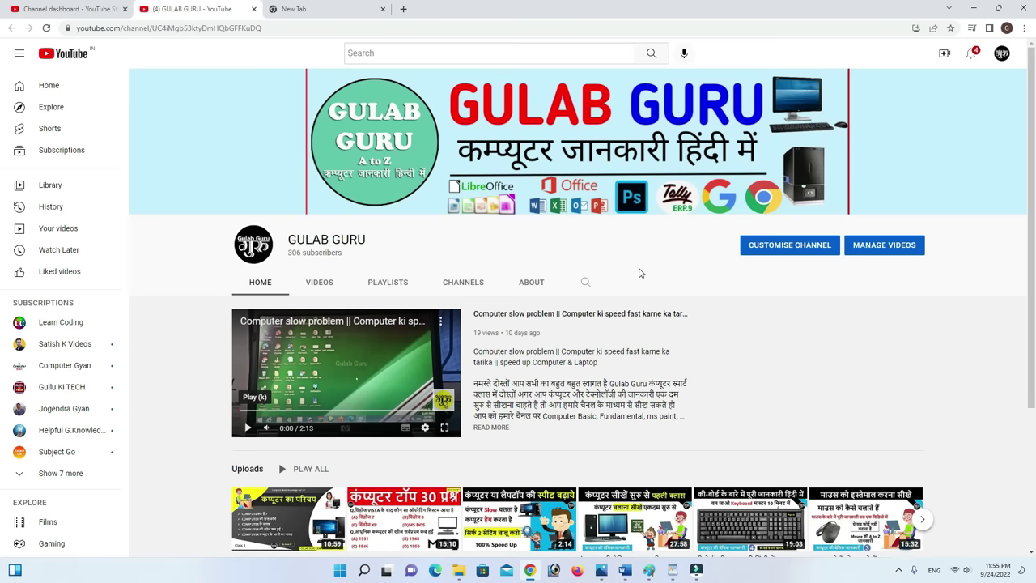
scroll(639, 273, down, 3)
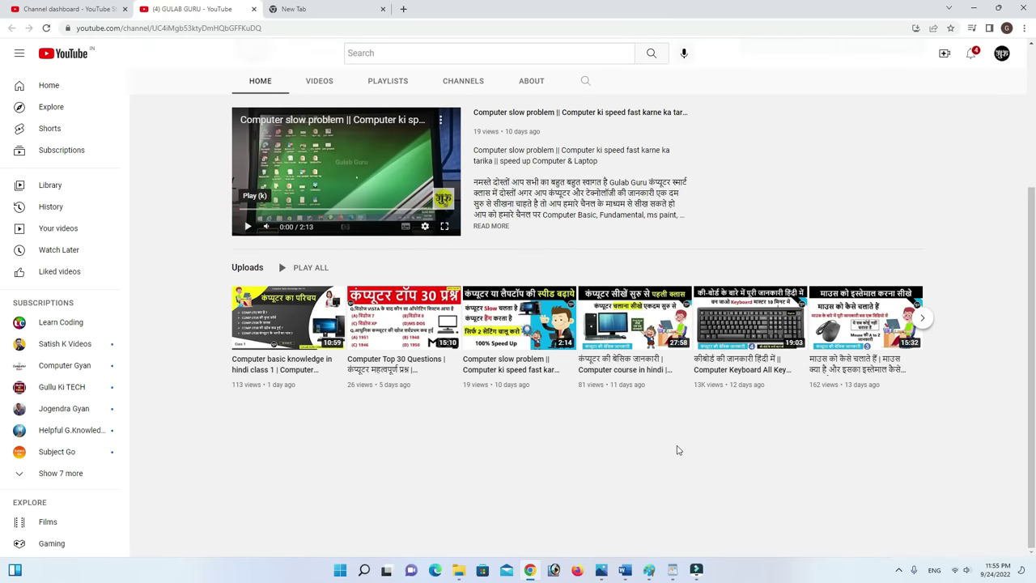
scroll(679, 451, up, 3)
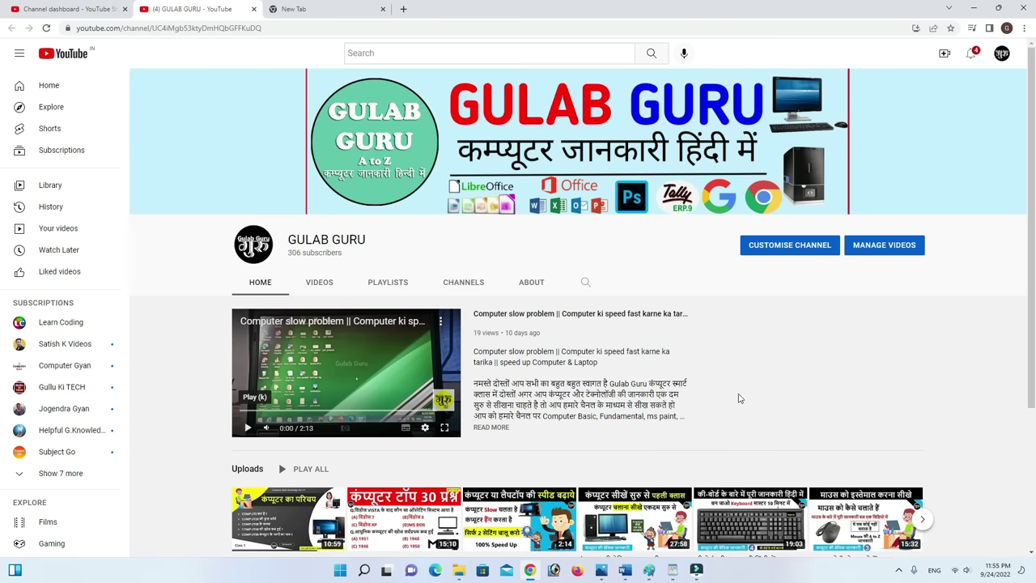
scroll(739, 399, down, 1)
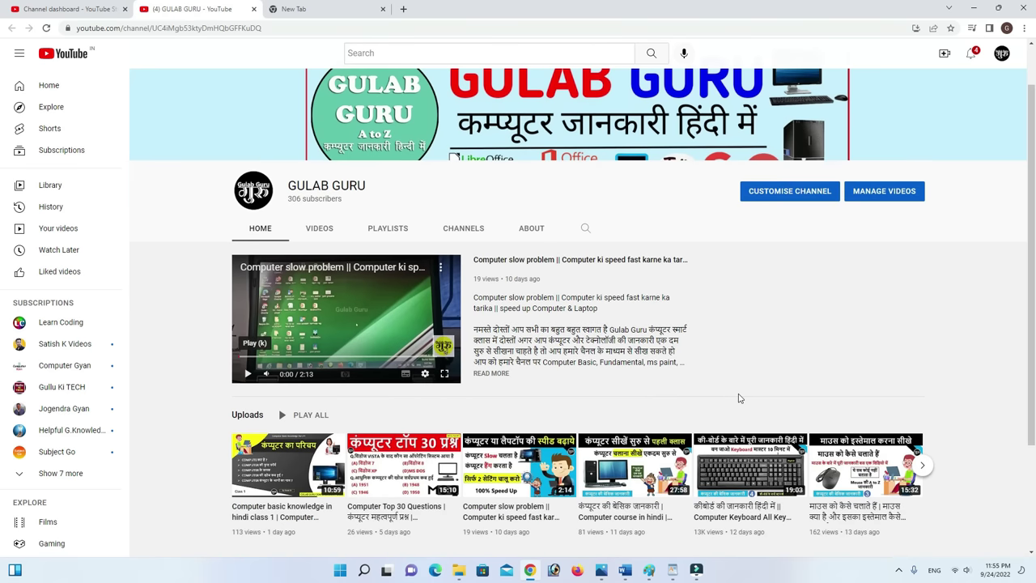
scroll(791, 392, up, 1)
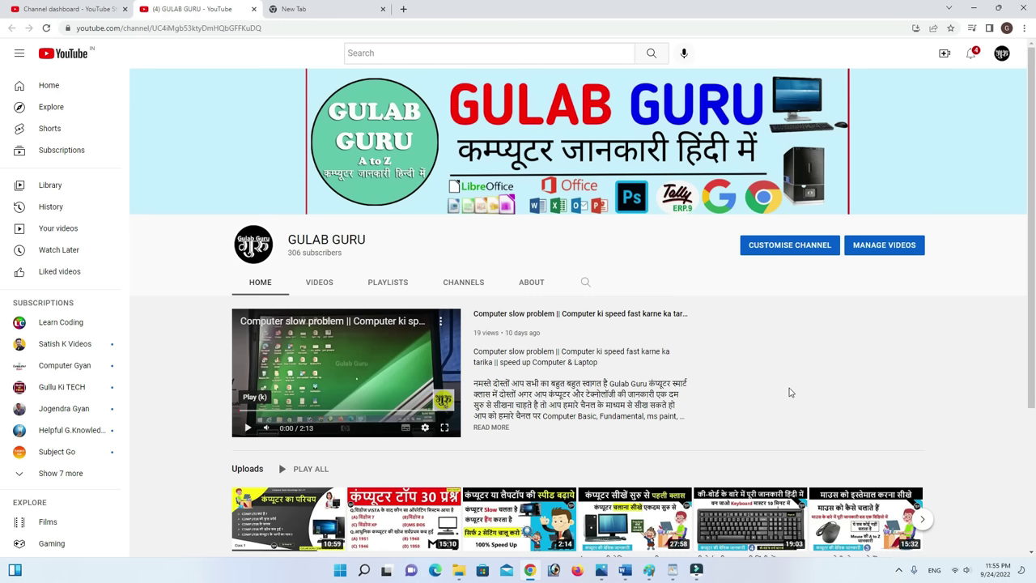